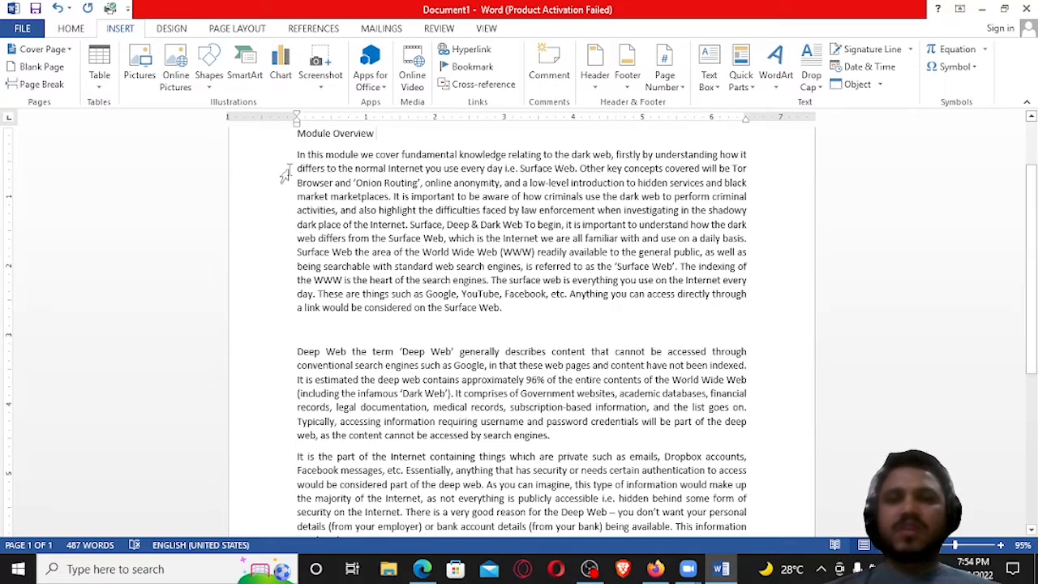
# Step: Bookmark the text from the Module Overview heading through the first Deep Web paragraph under the name "review"
pyautogui.moveTo(297, 136); pyautogui.dragTo(574, 438)
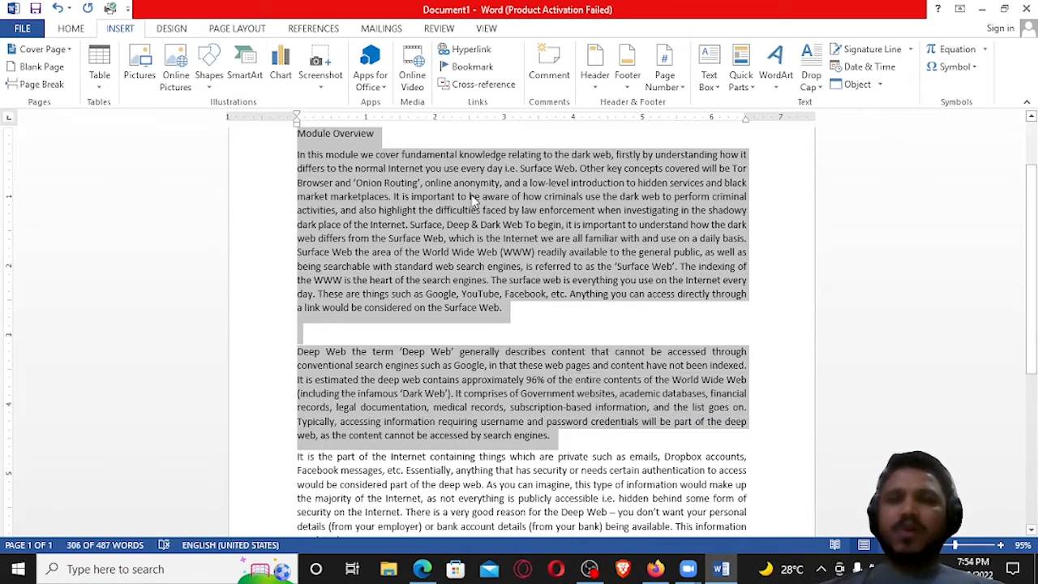
pyautogui.click(470, 67)
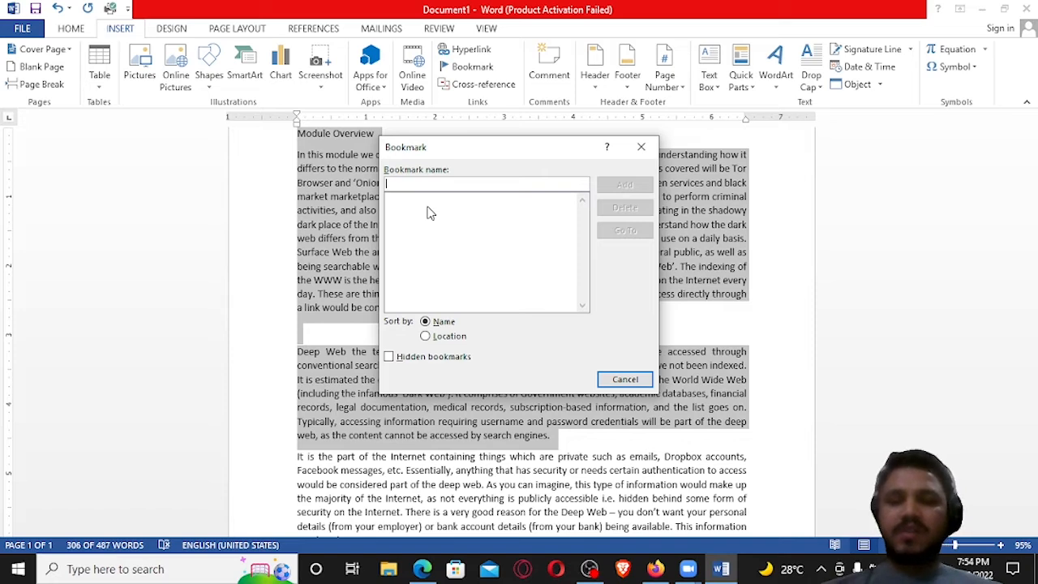
pyautogui.write('review')
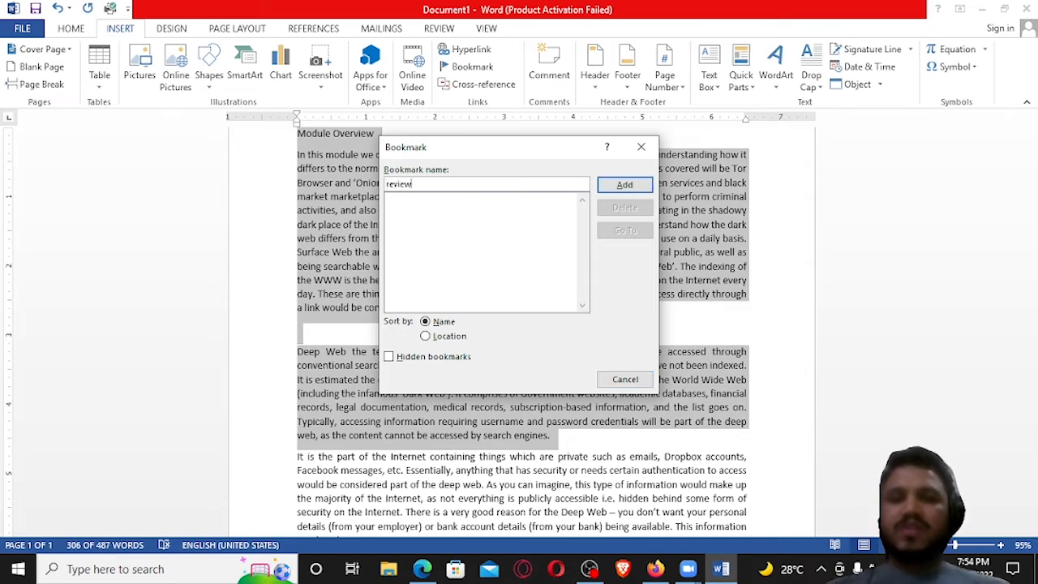
pyautogui.click(626, 187)
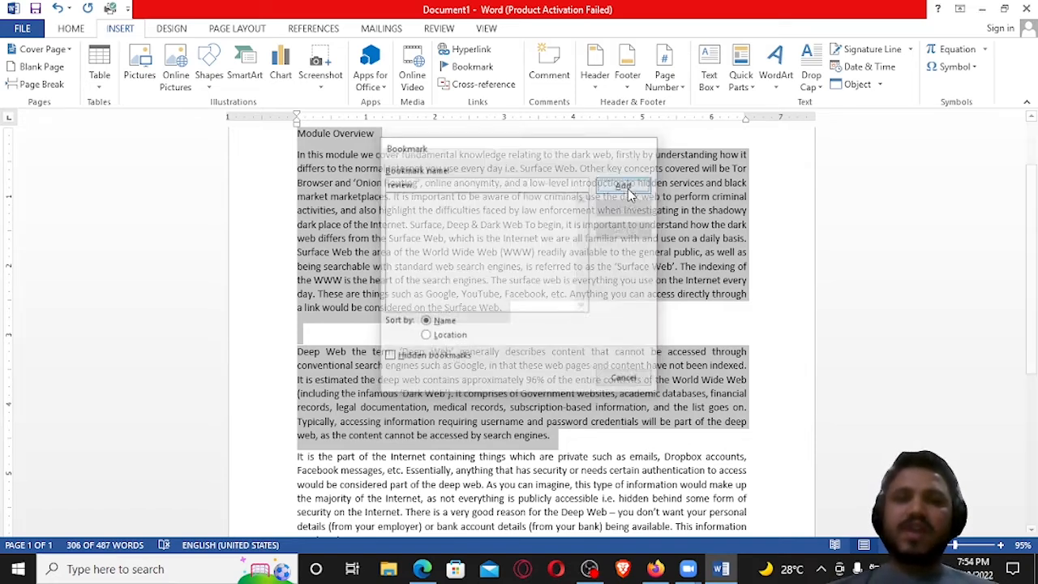
pyautogui.click(586, 245)
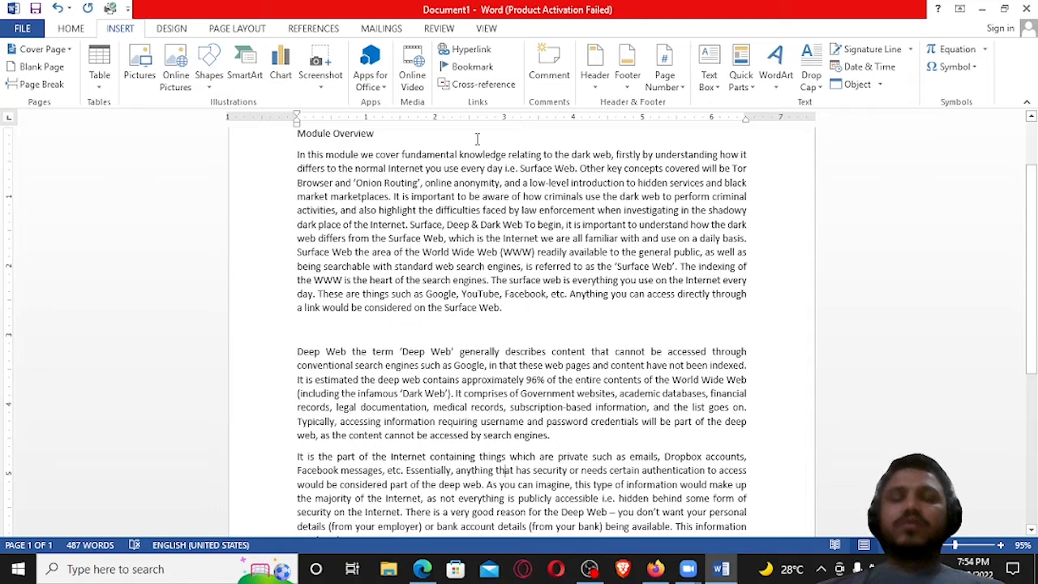
# Step: Go to the "review" bookmark and delete it from the document's bookmarks
pyautogui.click(475, 70)
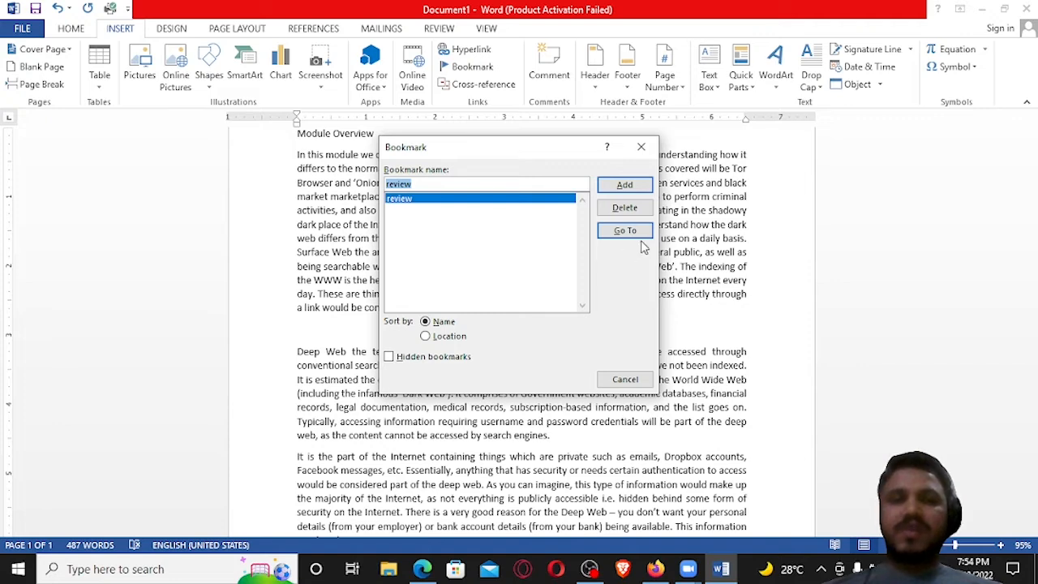
pyautogui.click(626, 232)
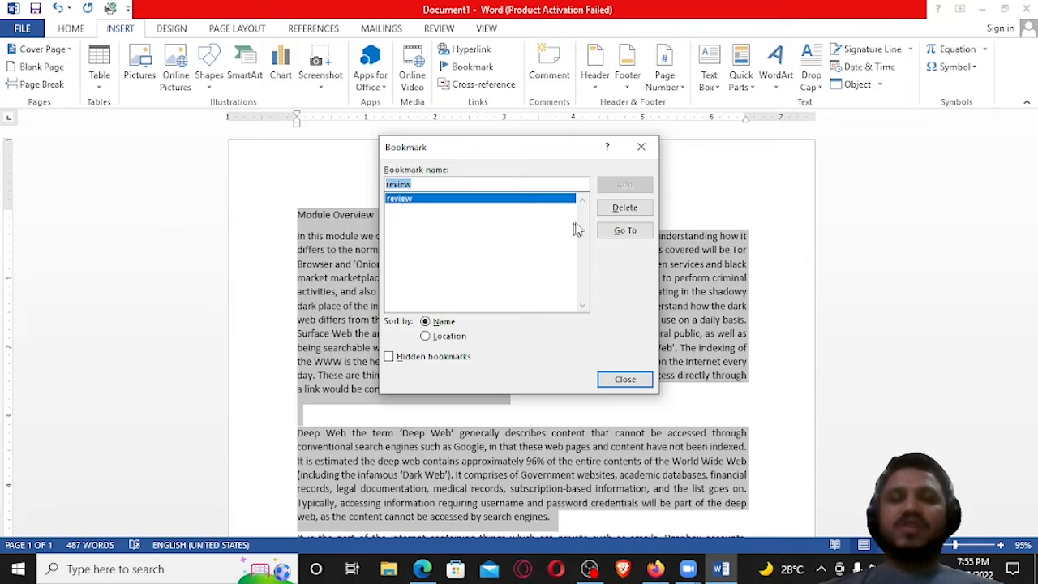
pyautogui.click(623, 207)
pyautogui.click(642, 147)
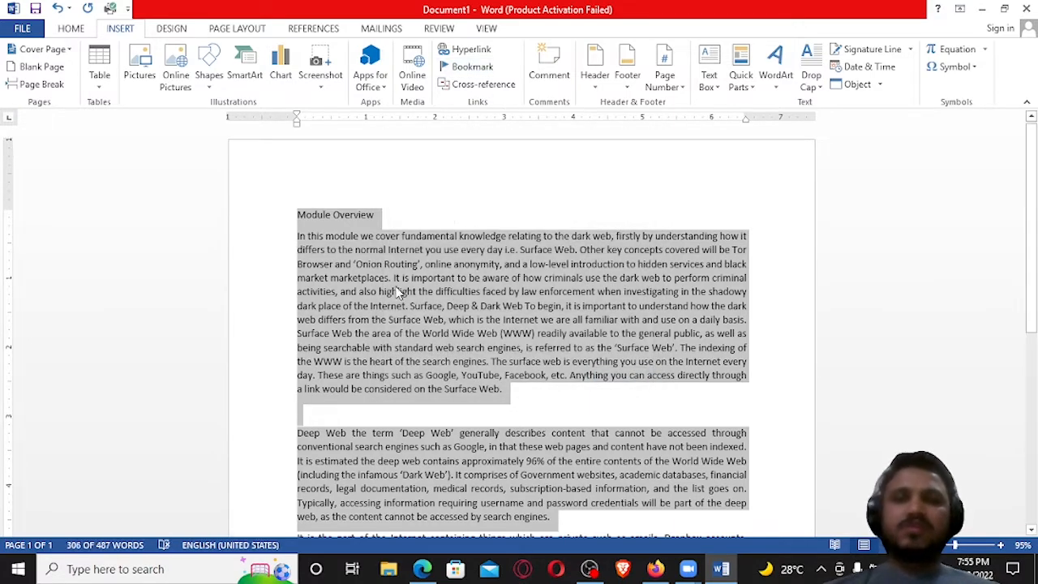
# Step: Add an empty line above the Module Overview heading and insert a table with three columns and two rows there
pyautogui.click(297, 215)
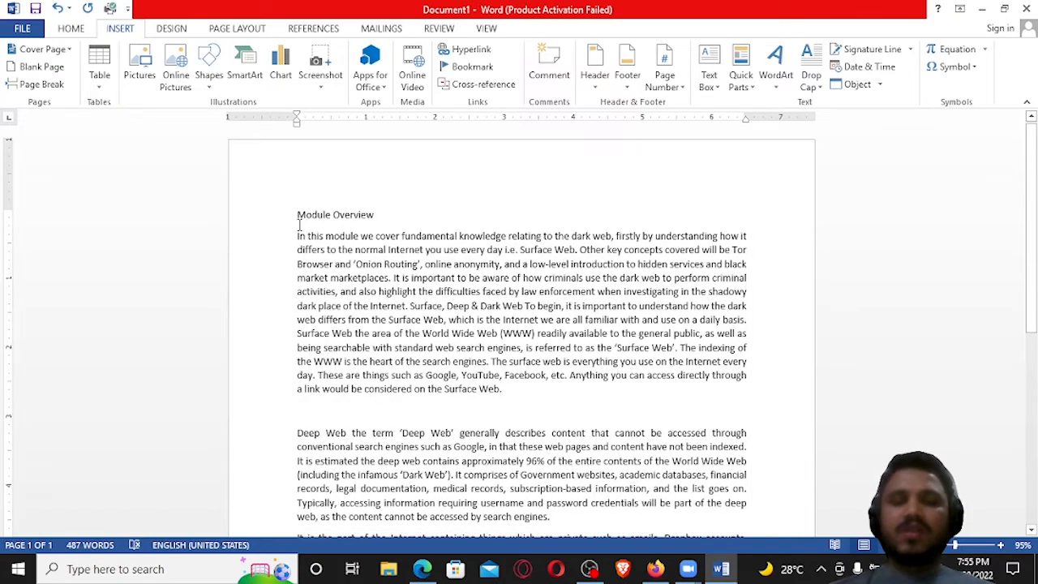
pyautogui.press('Return')
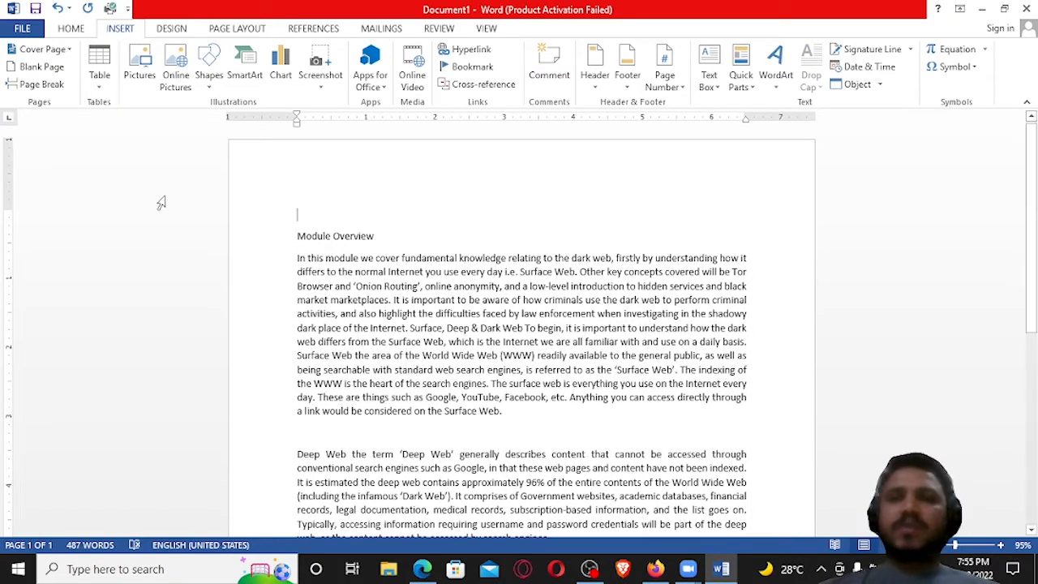
pyautogui.click(102, 85)
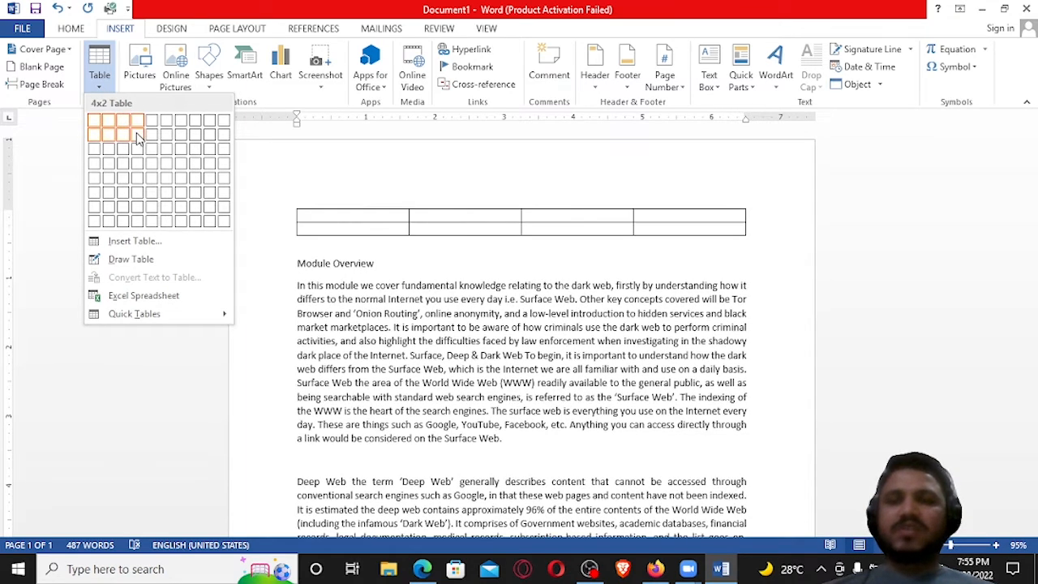
pyautogui.click(124, 140)
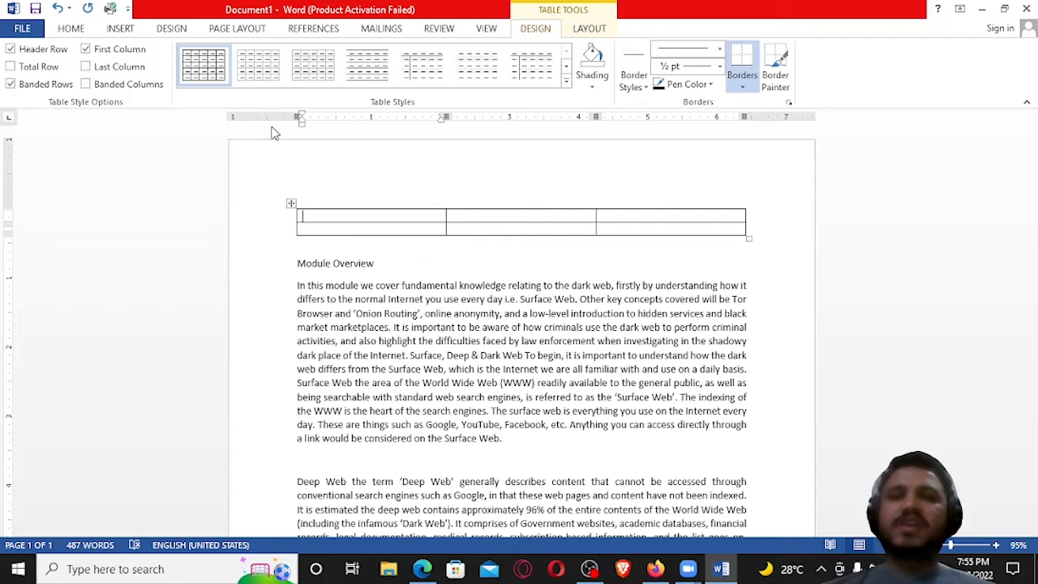
# Step: Apply the black grid table style with dark gray banding and add empty rows until the table has 13 rows
pyautogui.click(566, 81)
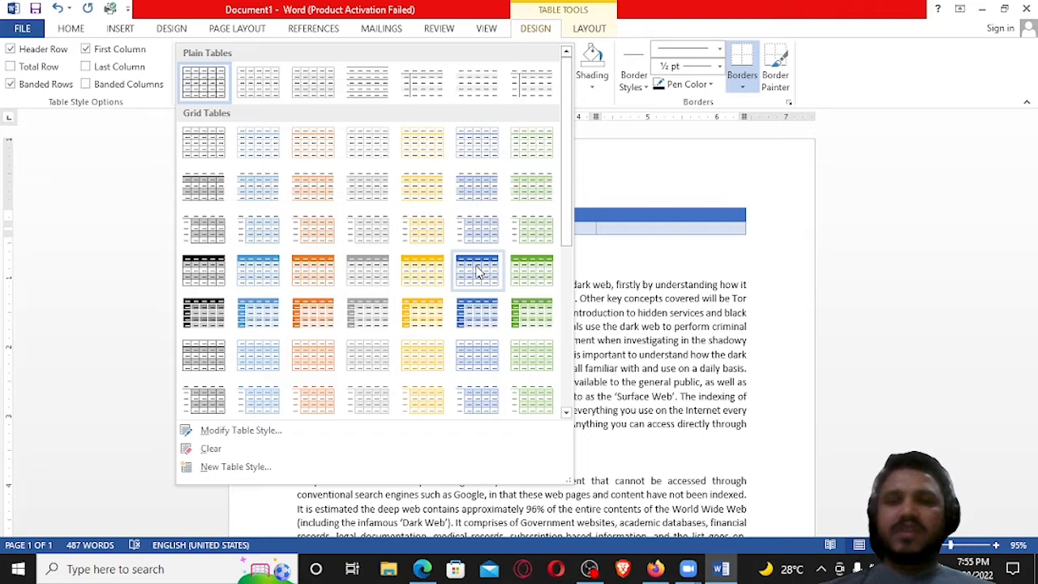
pyautogui.click(203, 316)
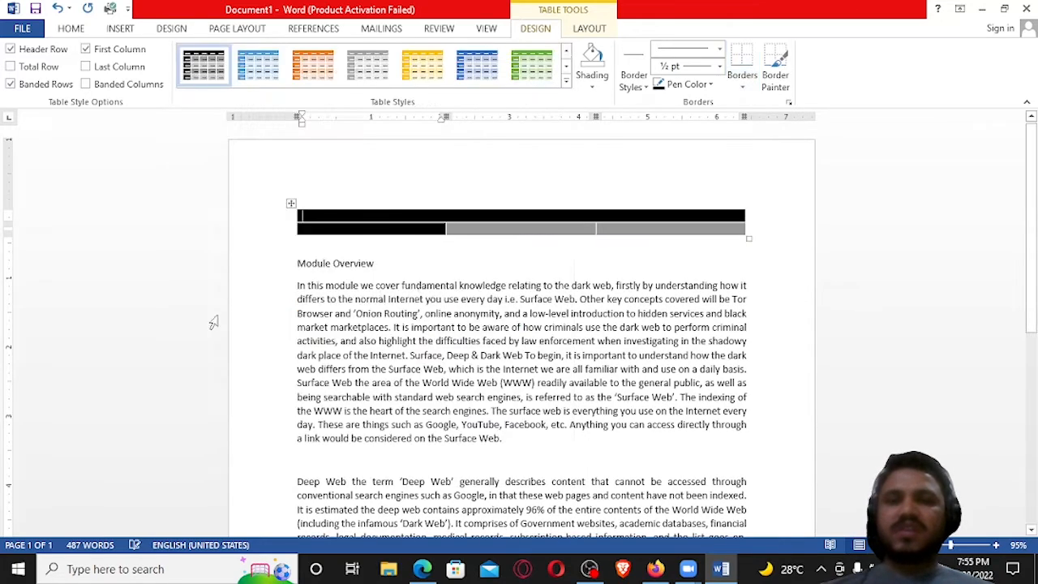
pyautogui.press('Tab')
pyautogui.press('Tab')
pyautogui.press('Tab')
pyautogui.press('Tab')
pyautogui.press('Tab')
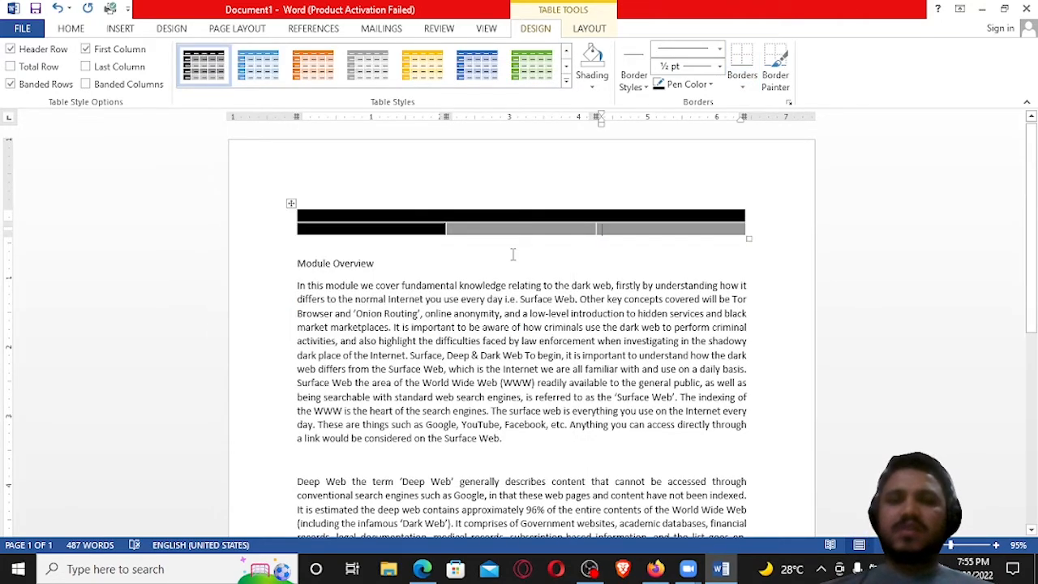
pyautogui.press('Tab')
pyautogui.press('Tab')
pyautogui.press('Tab')
pyautogui.press('Tab')
pyautogui.press('Tab')
pyautogui.press('Tab')
pyautogui.press('Tab')
pyautogui.press('Tab')
pyautogui.press('Tab')
pyautogui.press('Tab')
pyautogui.press('Tab')
pyautogui.press('Tab')
pyautogui.press('Tab')
pyautogui.press('Tab')
pyautogui.press('Tab')
pyautogui.press('Tab')
pyautogui.press('Tab')
pyautogui.press('Tab')
pyautogui.press('Tab')
pyautogui.press('Tab')
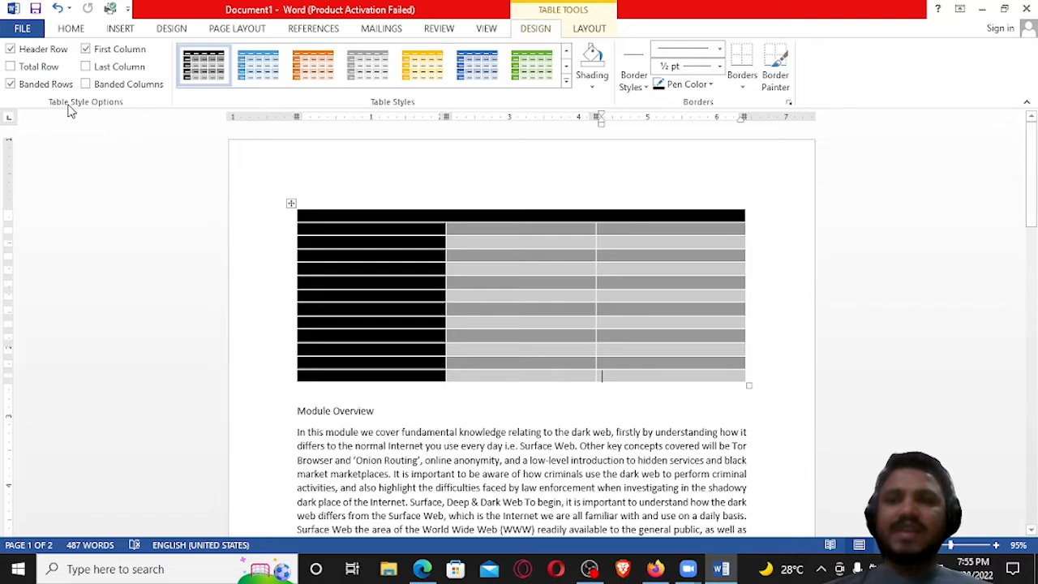
# Step: Switch off the table's header row, first column and banded rows formatting, trying banded columns briefly and leaving it off
pyautogui.click(47, 52)
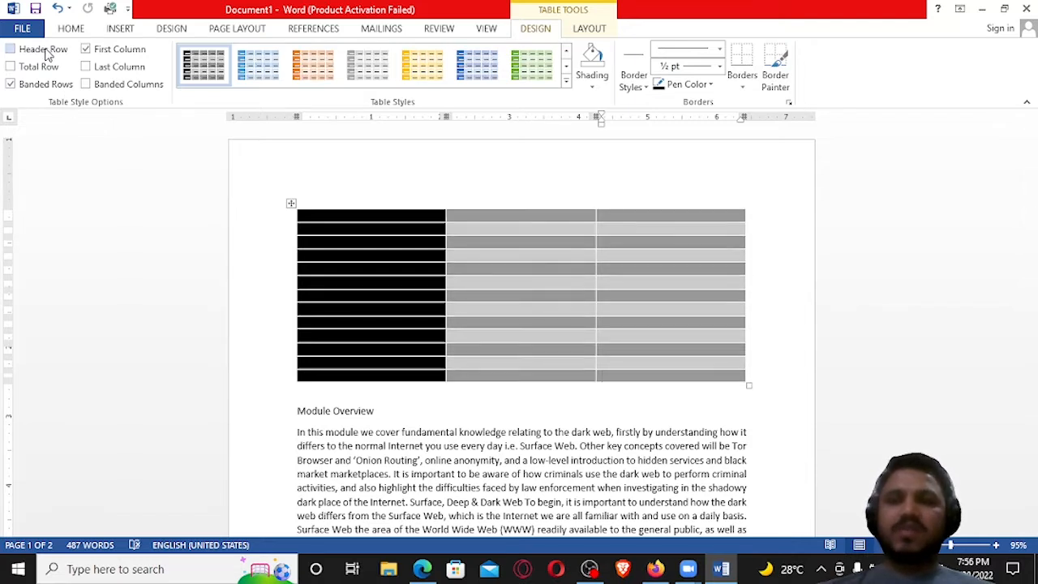
pyautogui.click(98, 52)
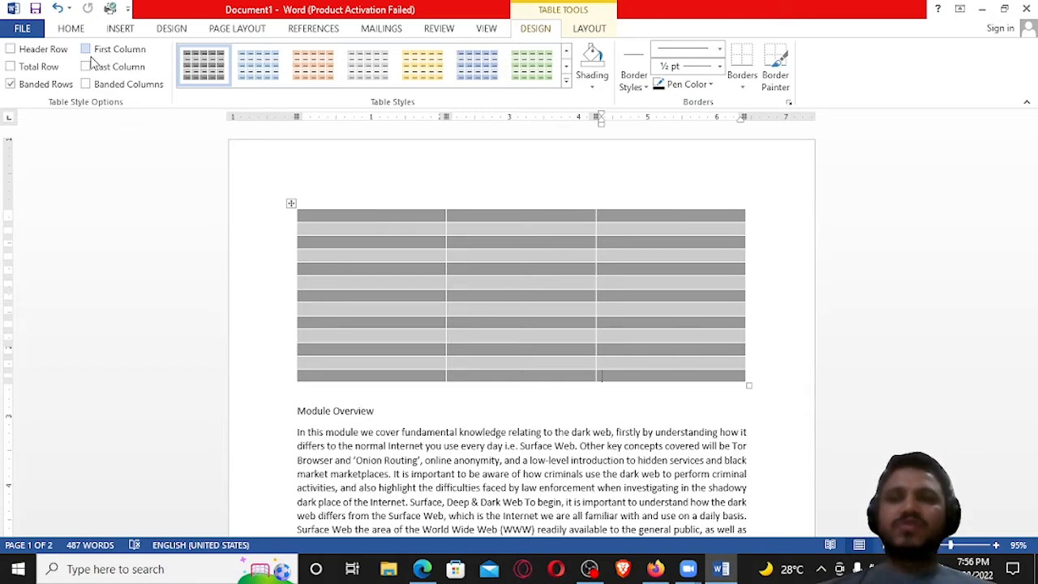
pyautogui.click(52, 86)
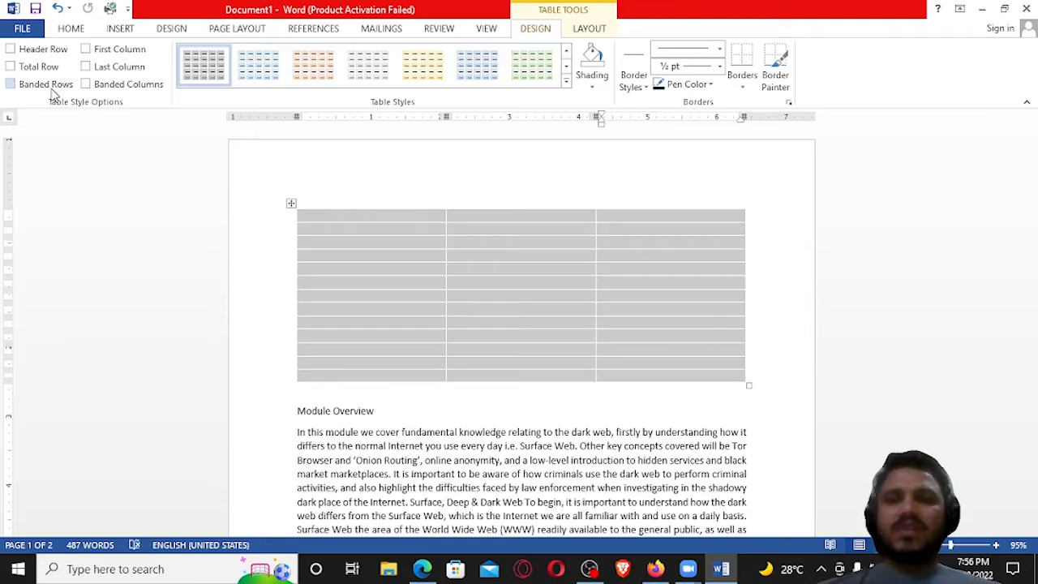
pyautogui.click(51, 91)
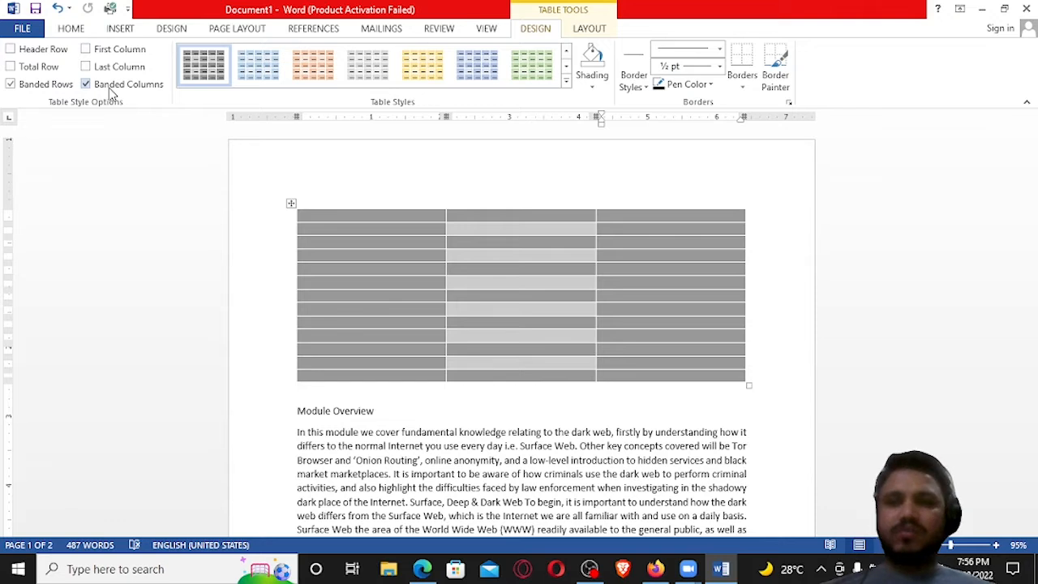
pyautogui.click(111, 92)
pyautogui.click(53, 91)
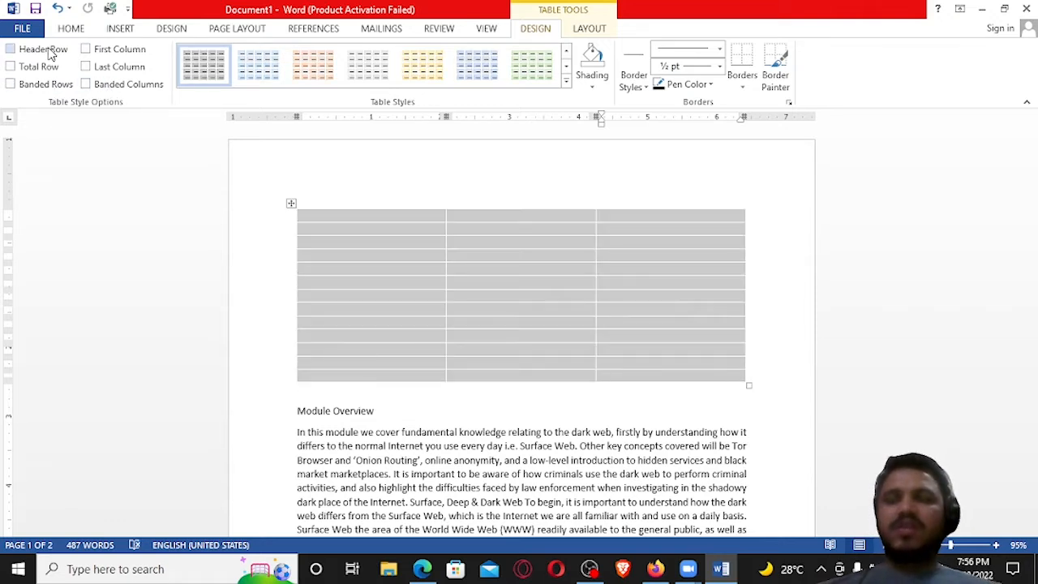
# Step: Try the header row formatting on and off, and switch the first column formatting on
pyautogui.click(47, 52)
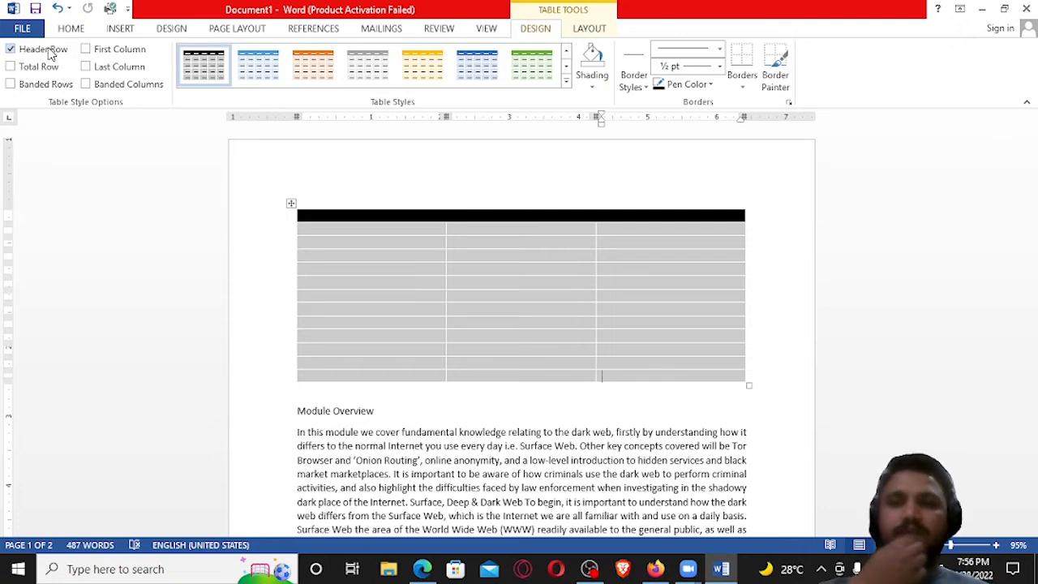
pyautogui.click(51, 53)
pyautogui.click(91, 50)
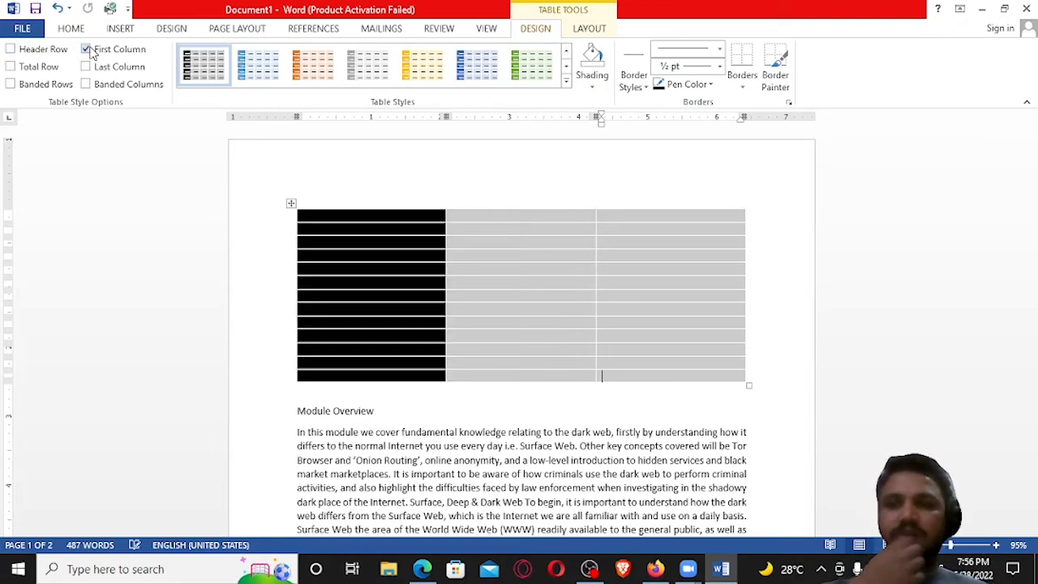
pyautogui.click(91, 50)
pyautogui.click(91, 50)
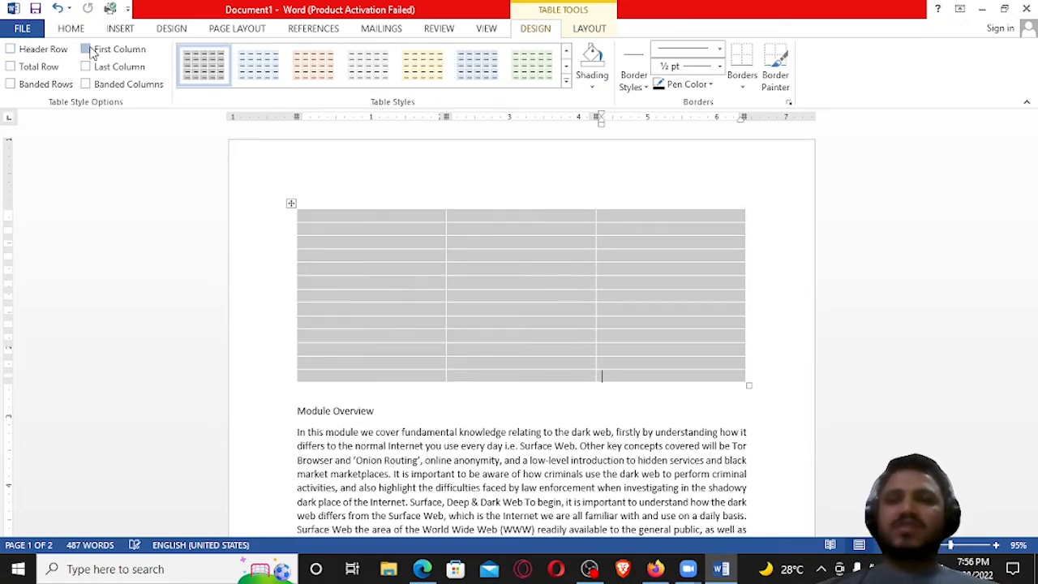
# Step: Try the total row and last column formatting, and turn both off together with the first column formatting
pyautogui.click(37, 71)
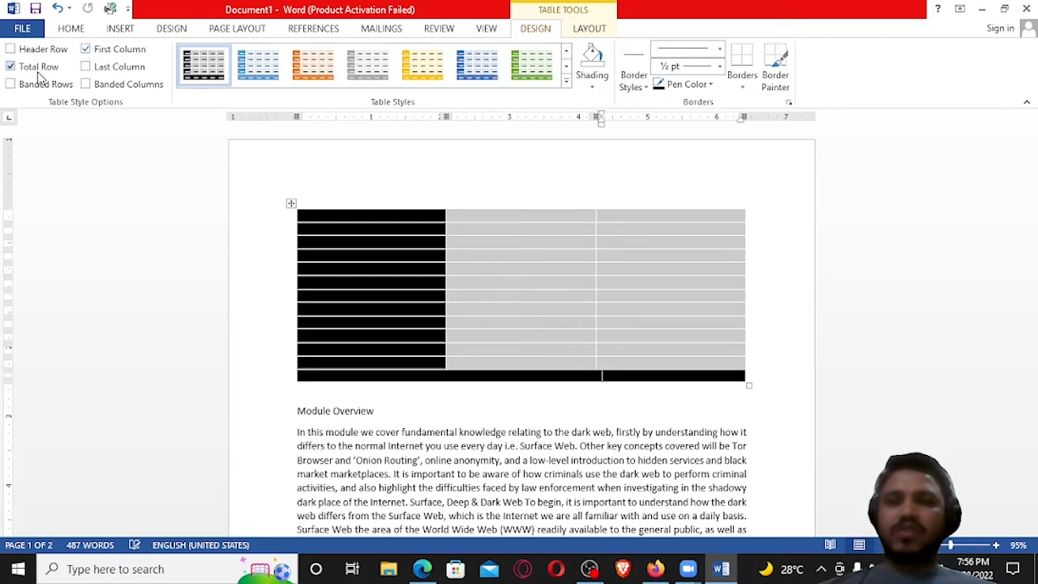
pyautogui.click(102, 68)
pyautogui.click(110, 52)
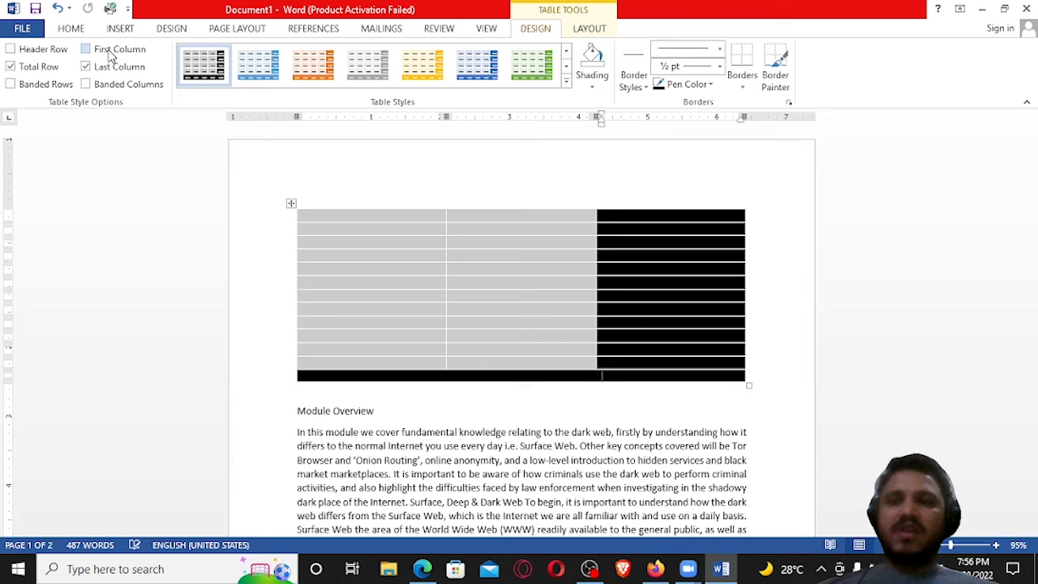
pyautogui.click(49, 68)
pyautogui.click(99, 71)
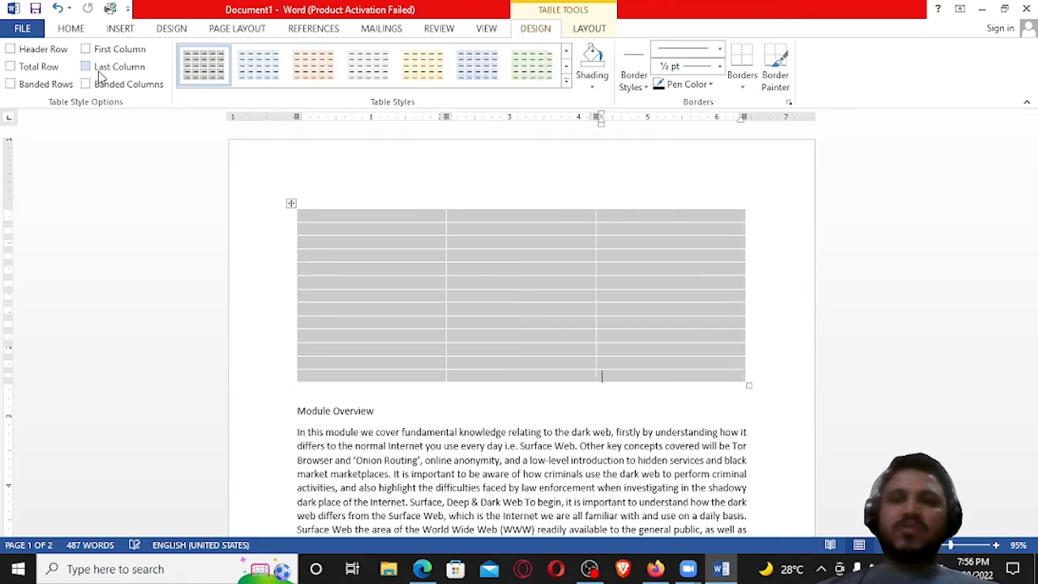
# Step: Enable the header row option and apply the plain bordered grid style, the first one under Plain Tables
pyautogui.click(46, 51)
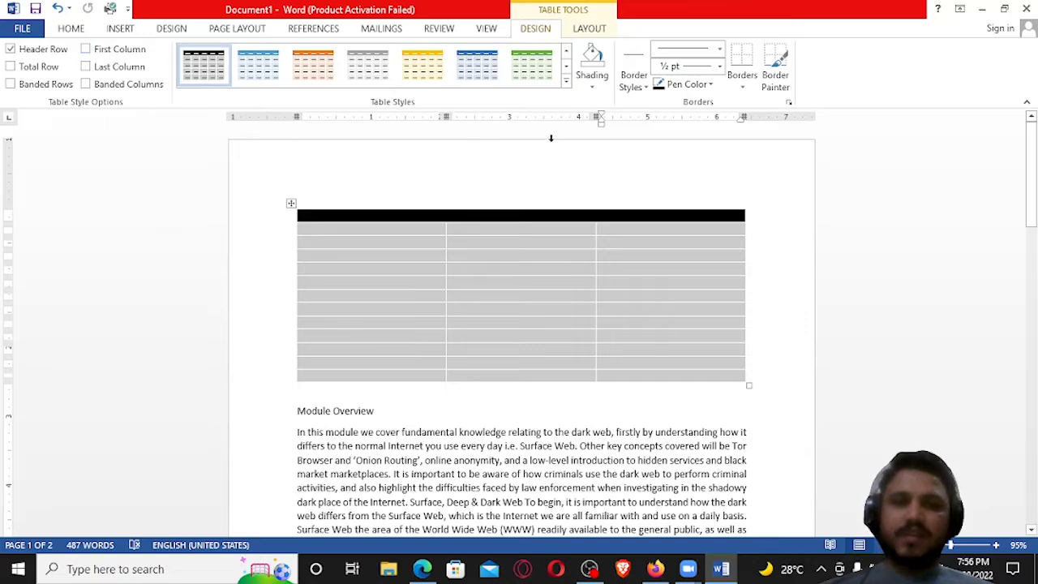
pyautogui.click(566, 80)
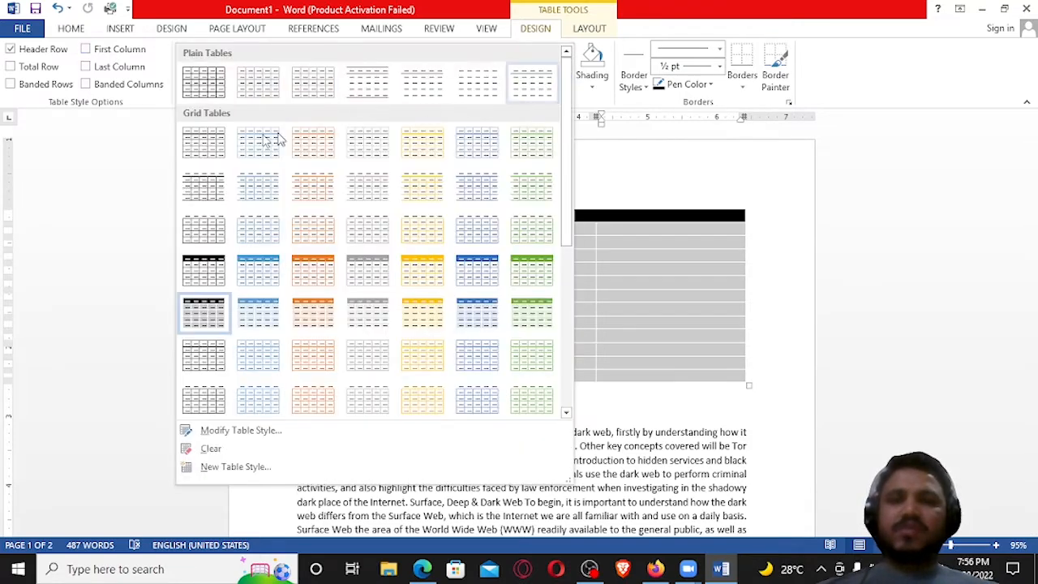
pyautogui.click(203, 81)
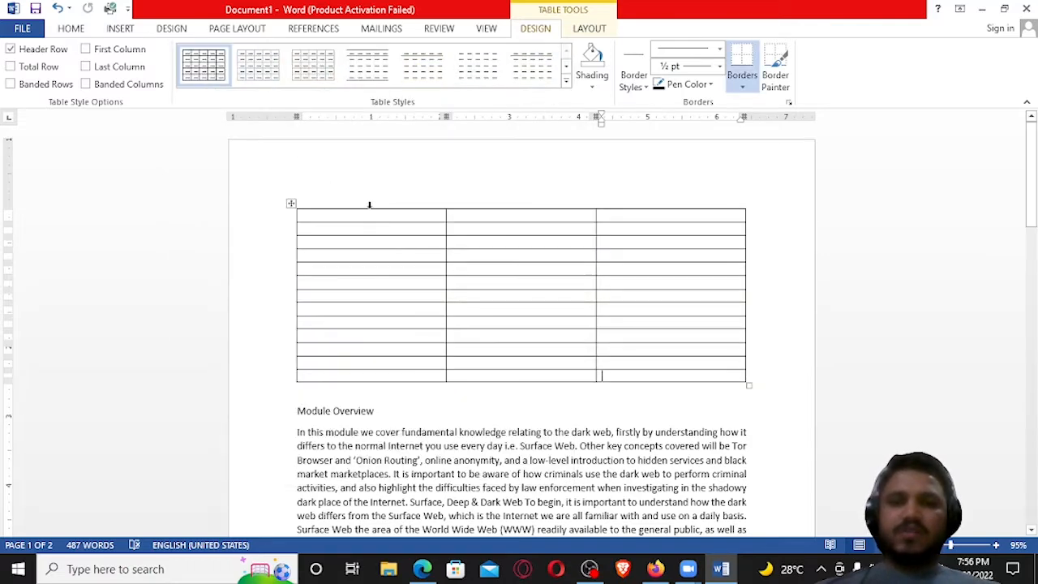
# Step: Shade all three cells of the table's first row with standard yellow
pyautogui.moveTo(371, 216); pyautogui.dragTo(594, 223)
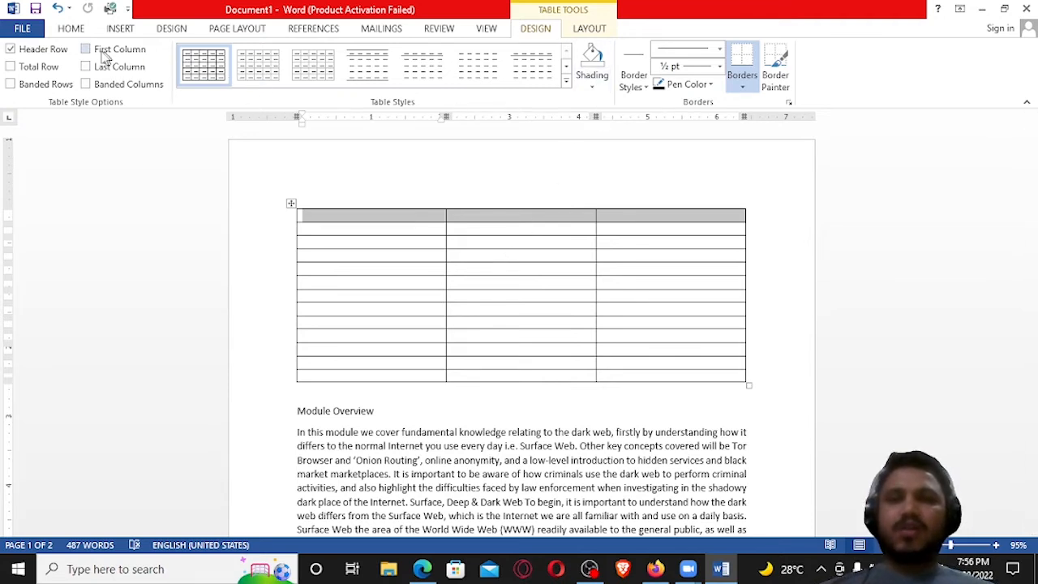
pyautogui.click(71, 29)
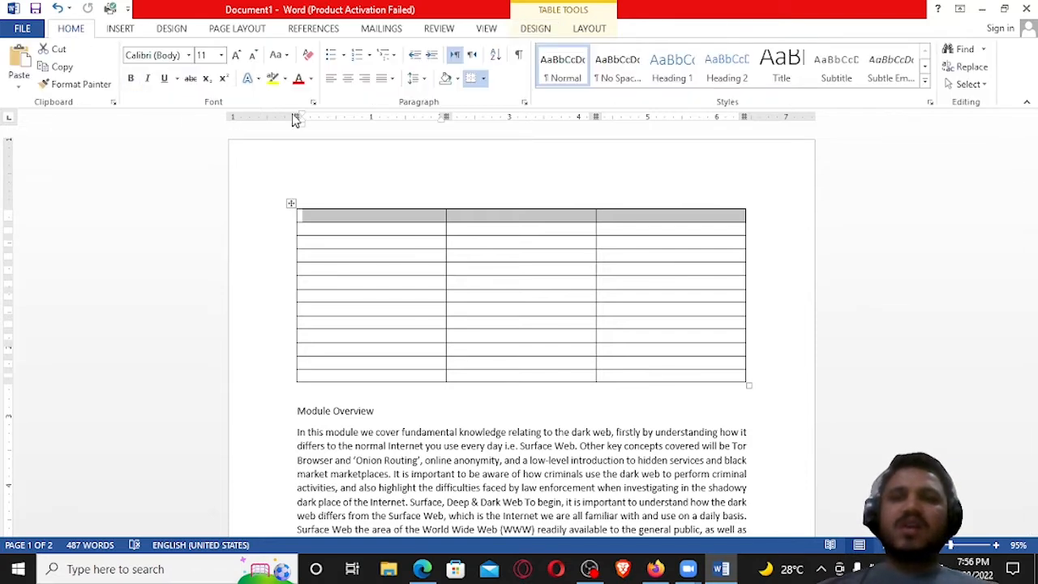
pyautogui.click(539, 31)
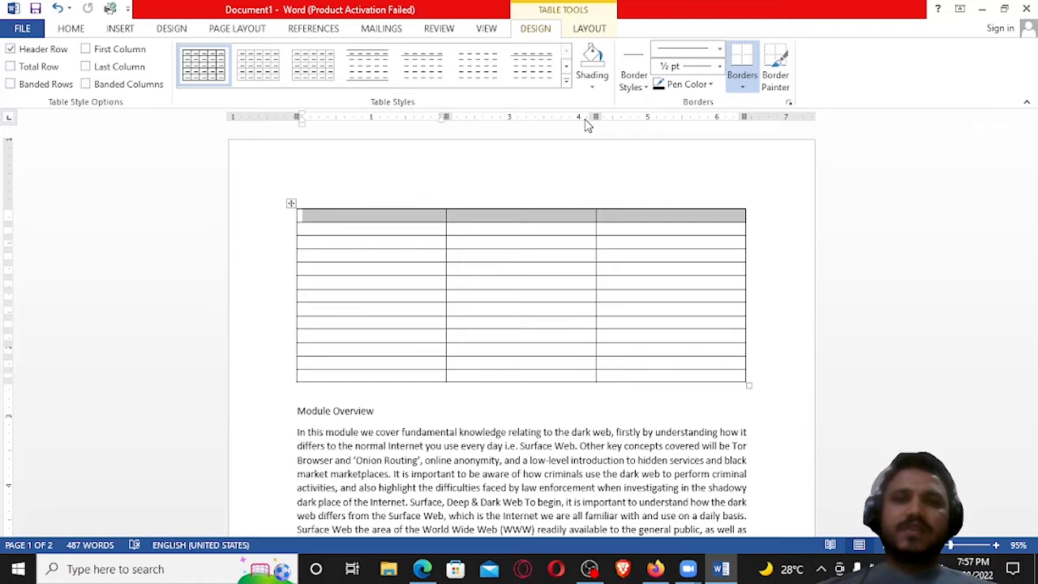
pyautogui.click(592, 81)
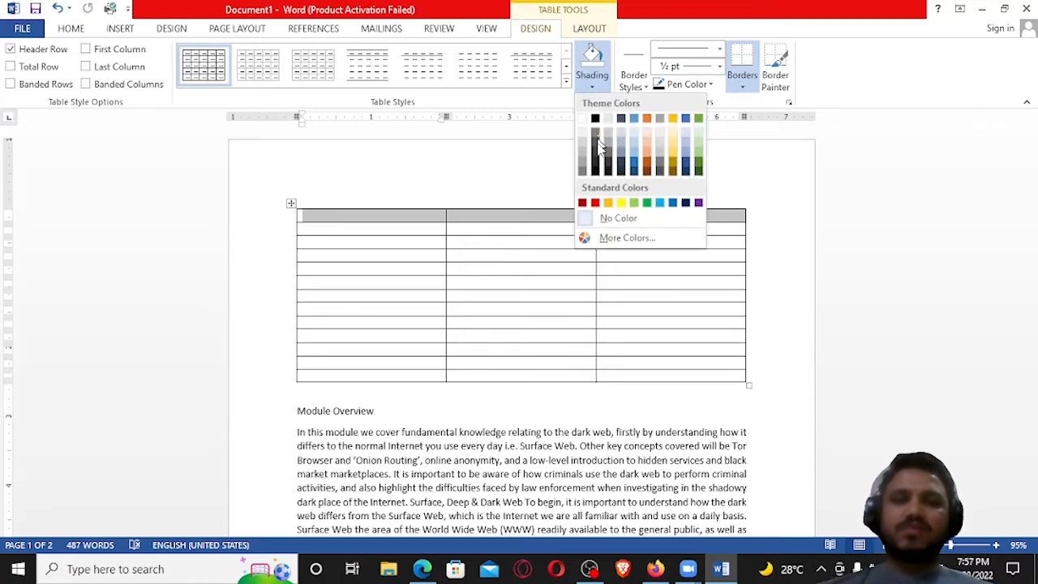
pyautogui.click(621, 203)
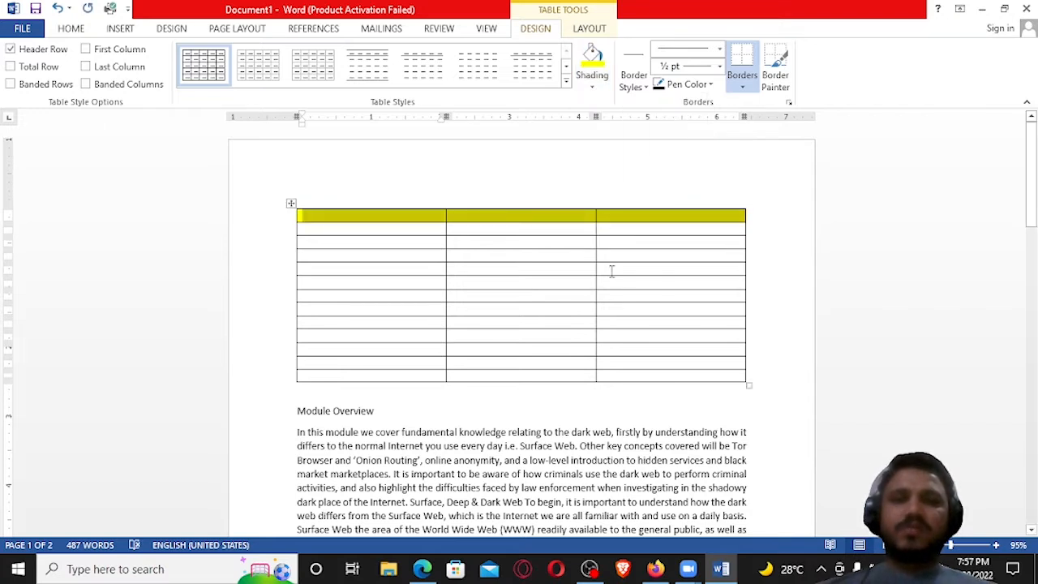
# Step: Select the whole table and set the border pen to a dash-dot-dot line, 2 ¼ pt wide, in standard red
pyautogui.click(290, 203)
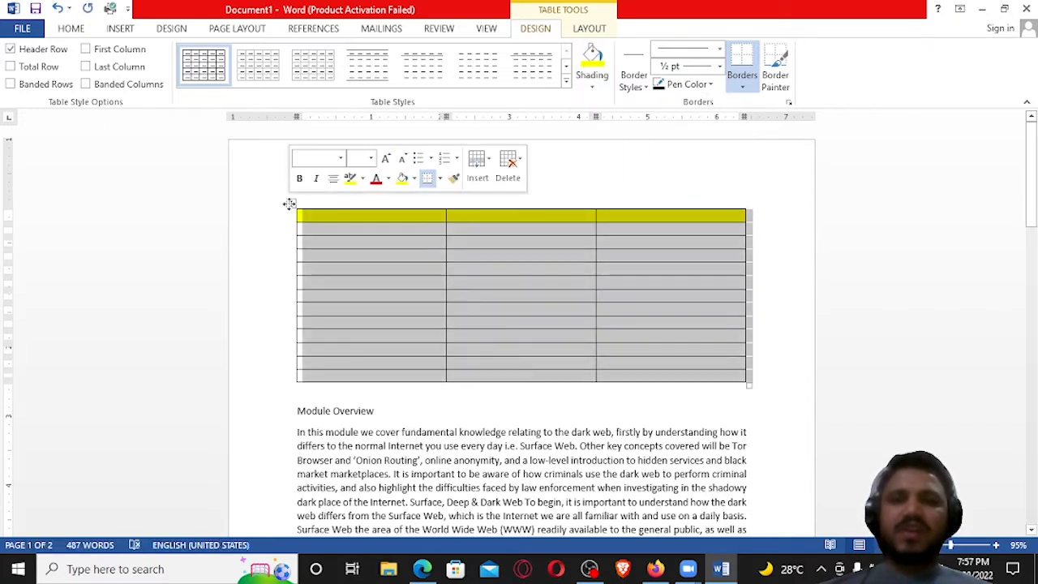
pyautogui.click(720, 49)
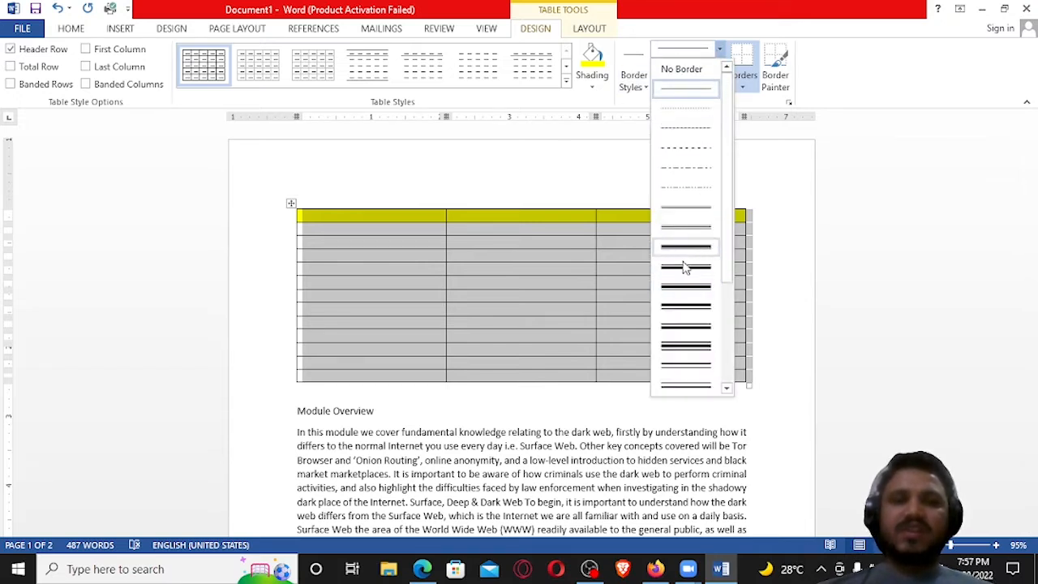
pyautogui.click(686, 186)
pyautogui.click(721, 67)
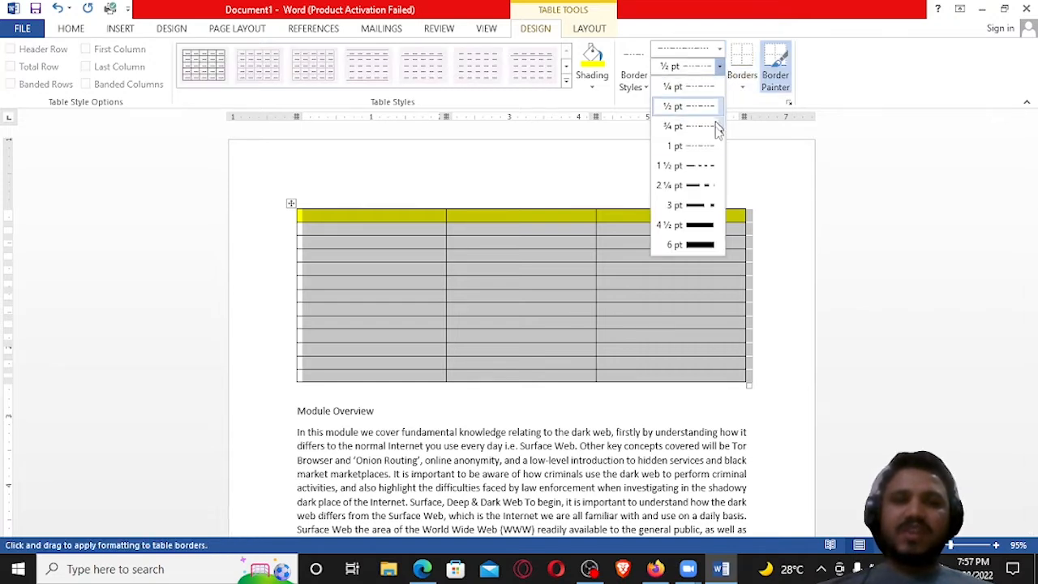
pyautogui.click(711, 186)
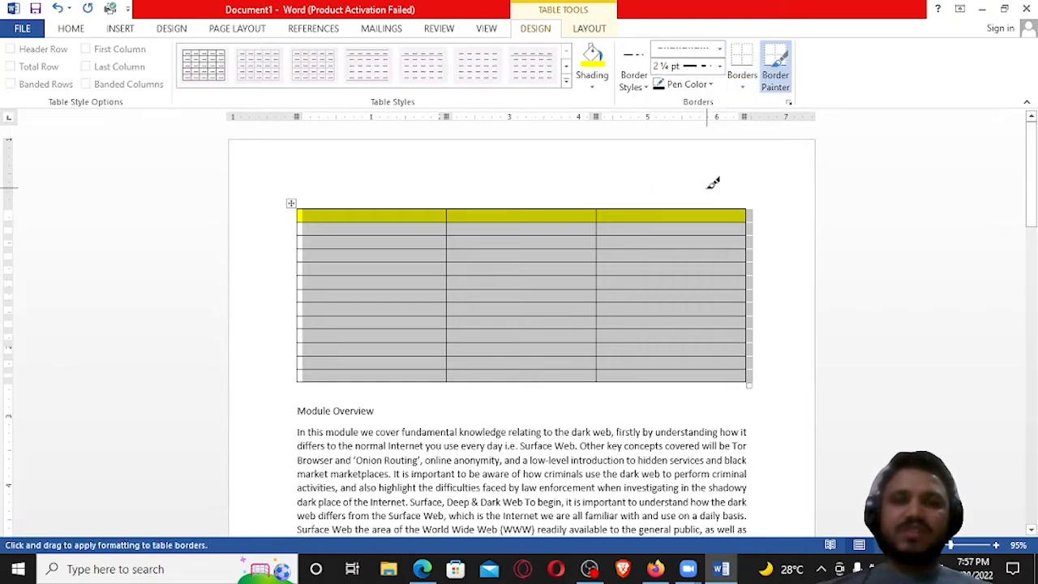
pyautogui.click(706, 85)
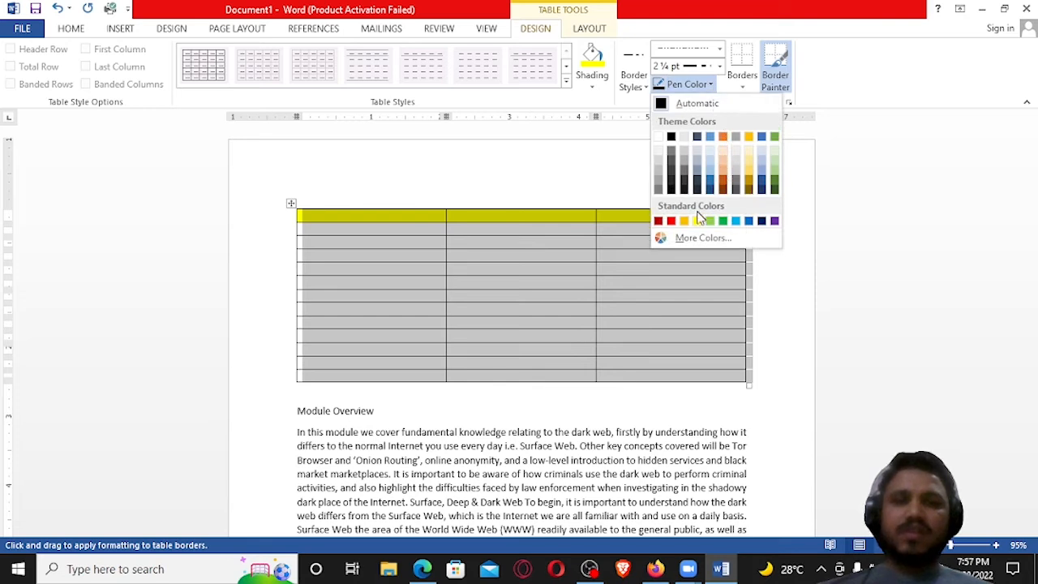
pyautogui.click(670, 221)
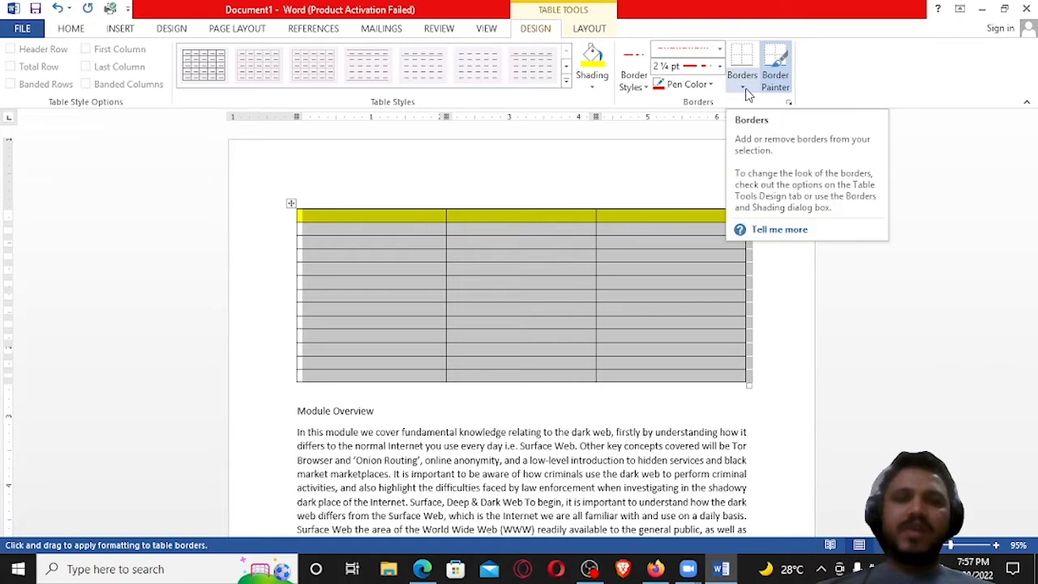
# Step: Look through the theme border styles and preview the All Borders option on the whole table without applying it
pyautogui.click(635, 89)
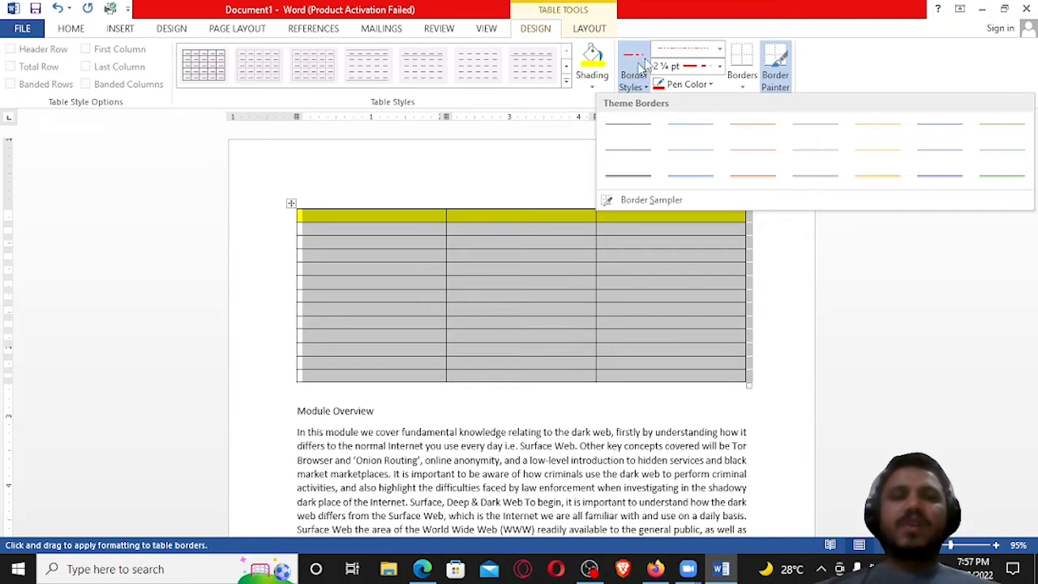
pyautogui.click(763, 36)
pyautogui.click(743, 84)
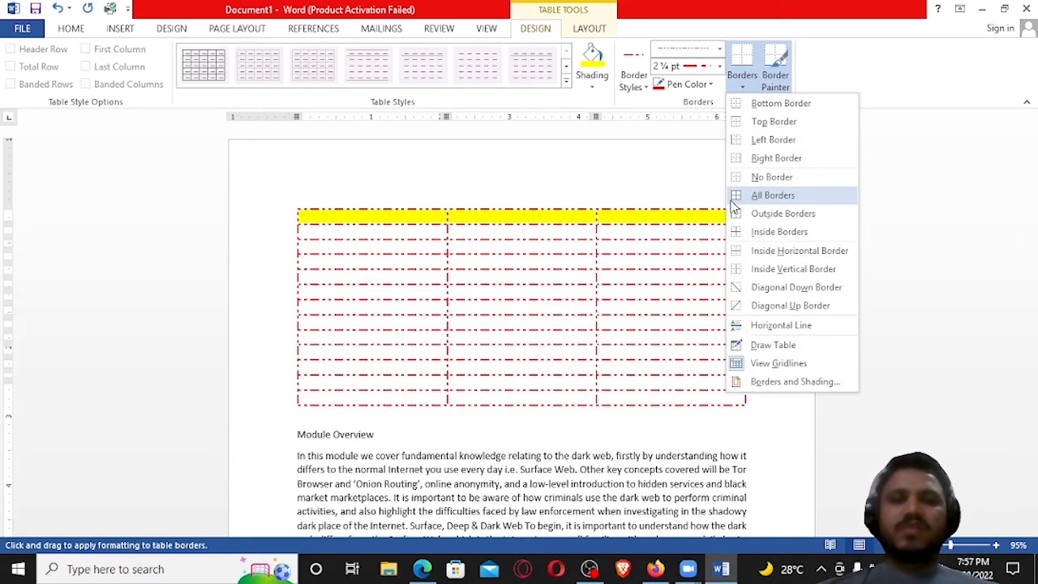
pyautogui.click(548, 237)
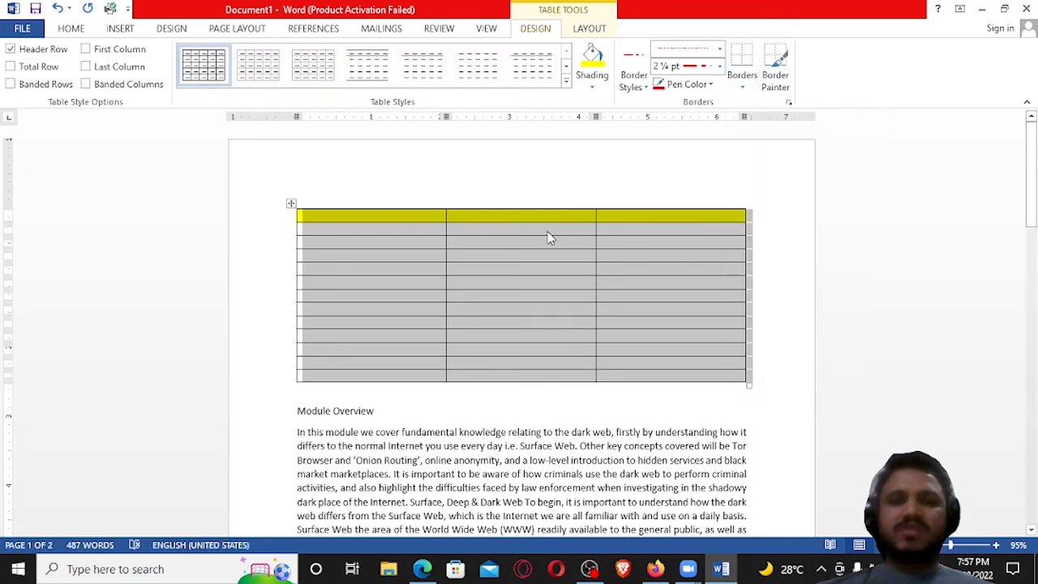
pyautogui.click(498, 237)
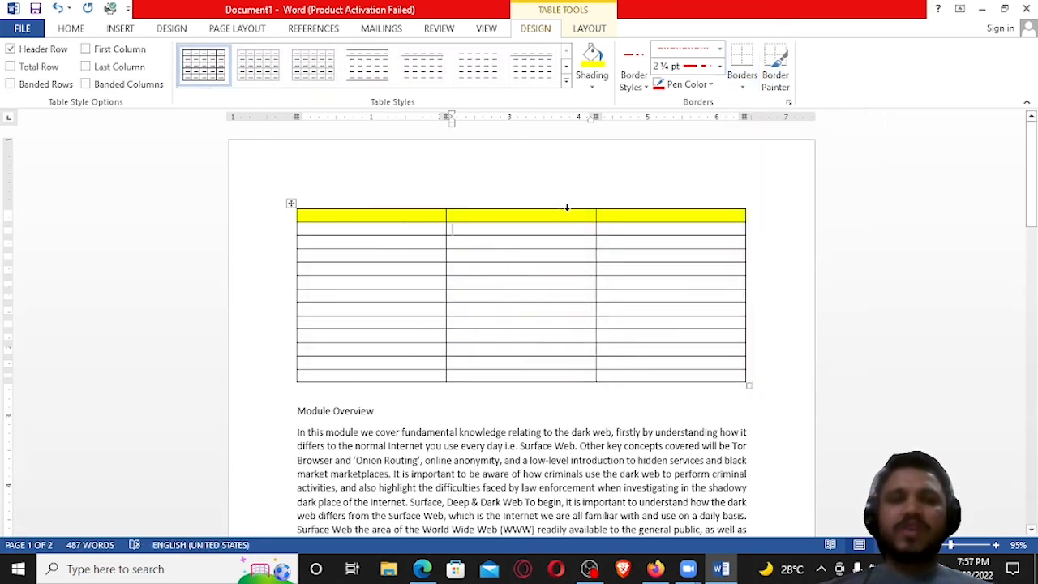
# Step: Paint the line beneath the yellow header row across all three columns with the Border Painter
pyautogui.click(780, 62)
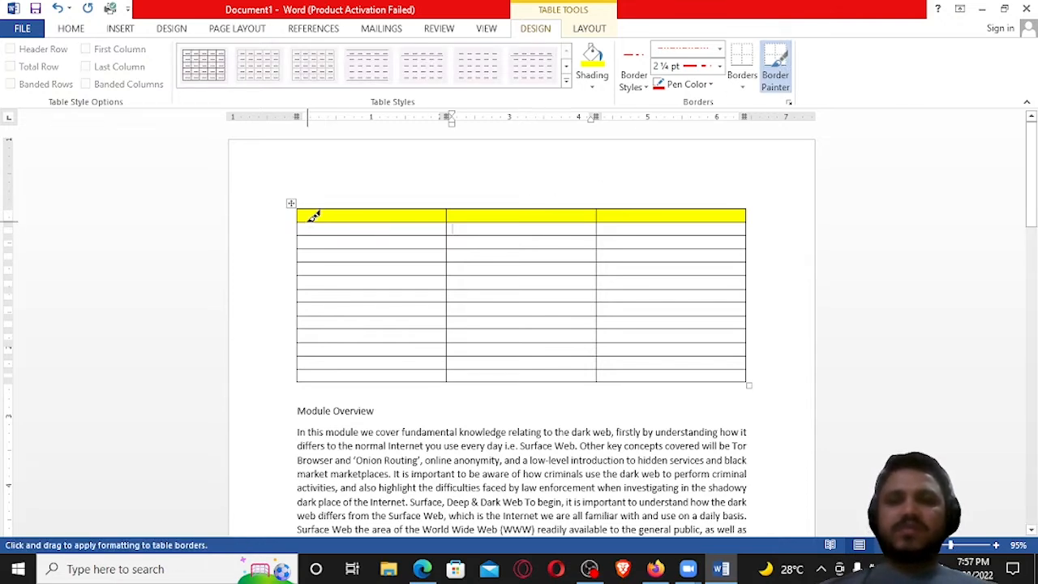
pyautogui.moveTo(315, 216)
pyautogui.mouseDown()
pyautogui.moveTo(478, 213)
pyautogui.moveTo(578, 228)
pyautogui.moveTo(619, 216)
pyautogui.mouseUp()
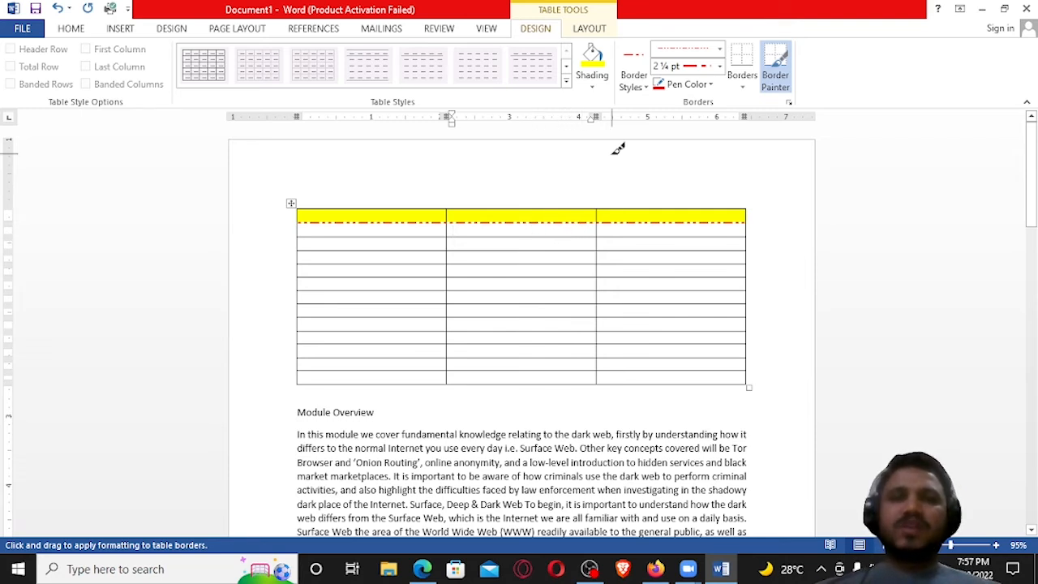
pyautogui.click(590, 29)
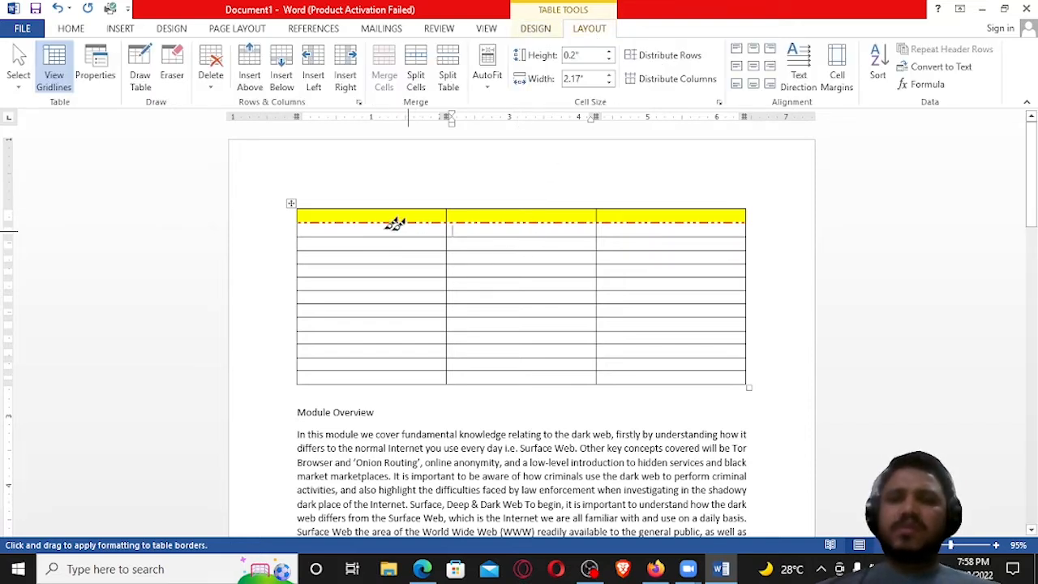
pyautogui.press('Escape')
# Step: Select the table's first cell and then the entire header row with the table Select command
pyautogui.click(17, 69)
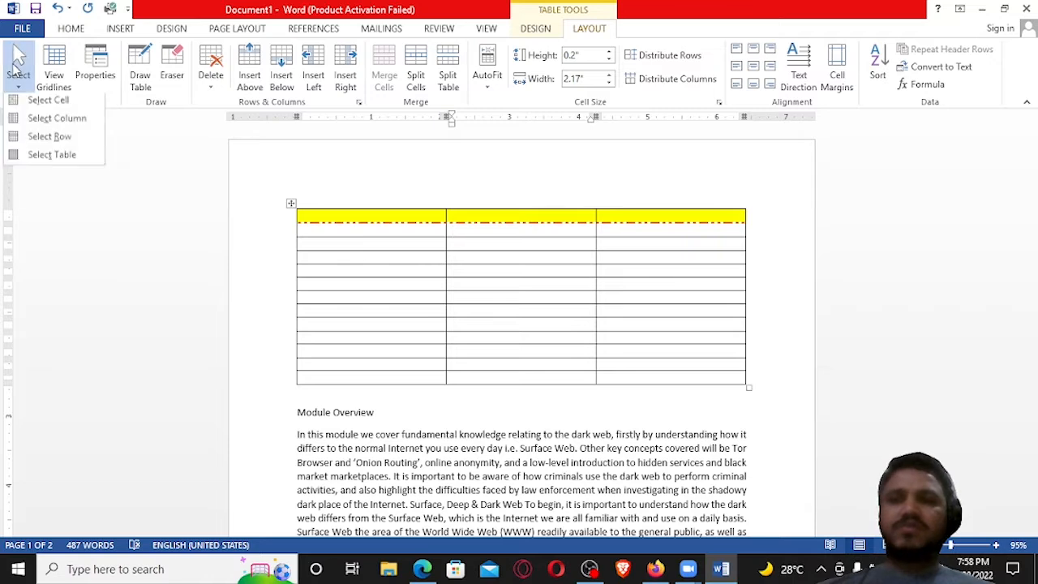
pyautogui.click(352, 221)
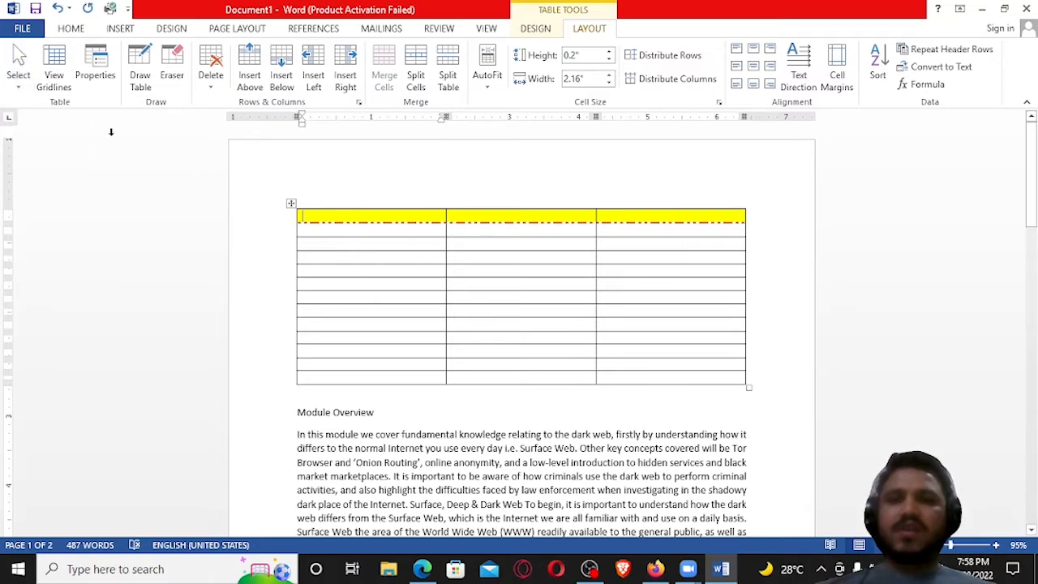
pyautogui.click(19, 79)
pyautogui.click(46, 105)
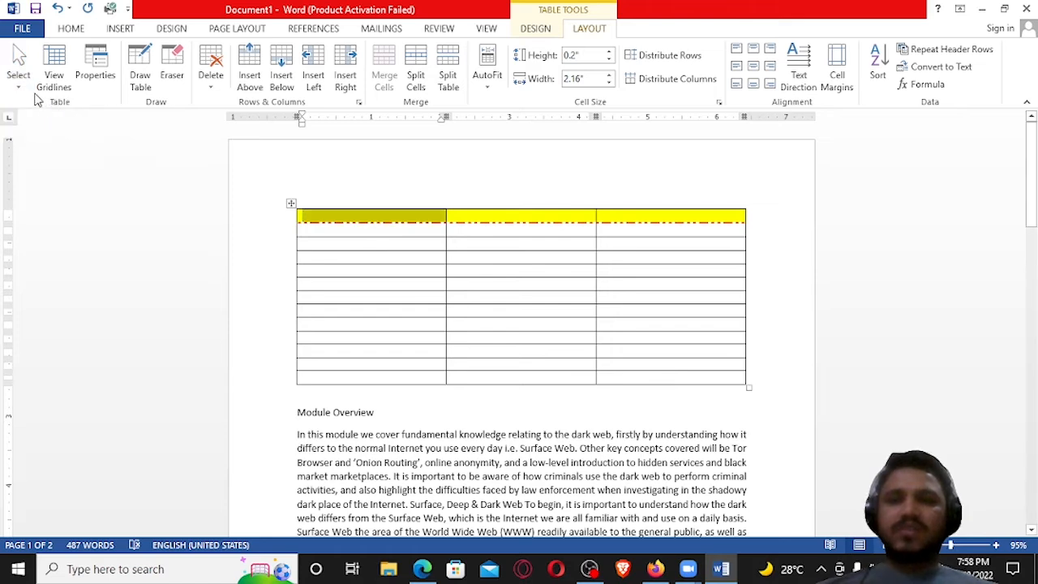
pyautogui.click(17, 69)
pyautogui.click(49, 140)
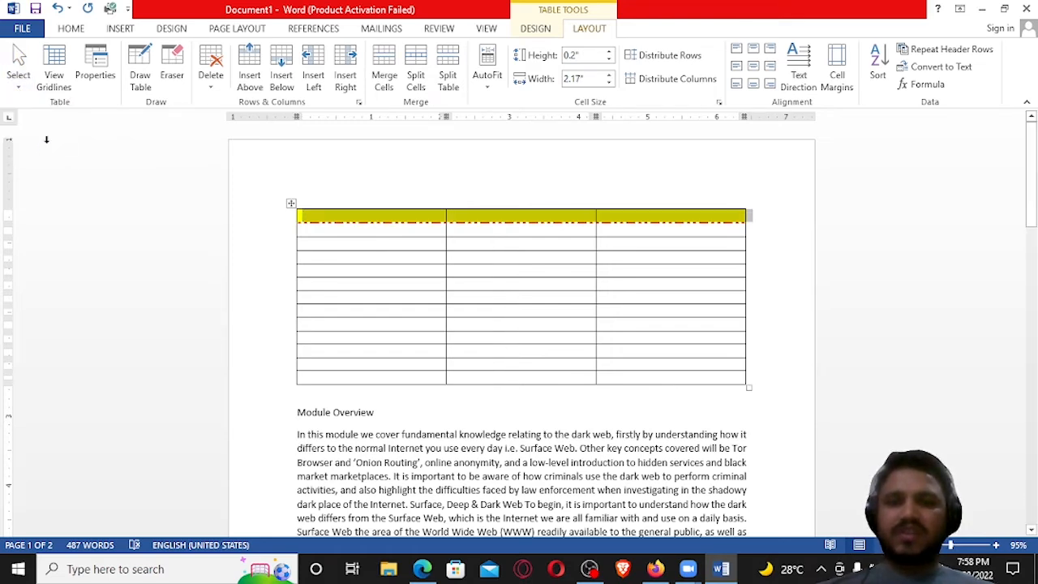
# Step: Select the table's entire first column, starting from the cell below the header
pyautogui.click(323, 235)
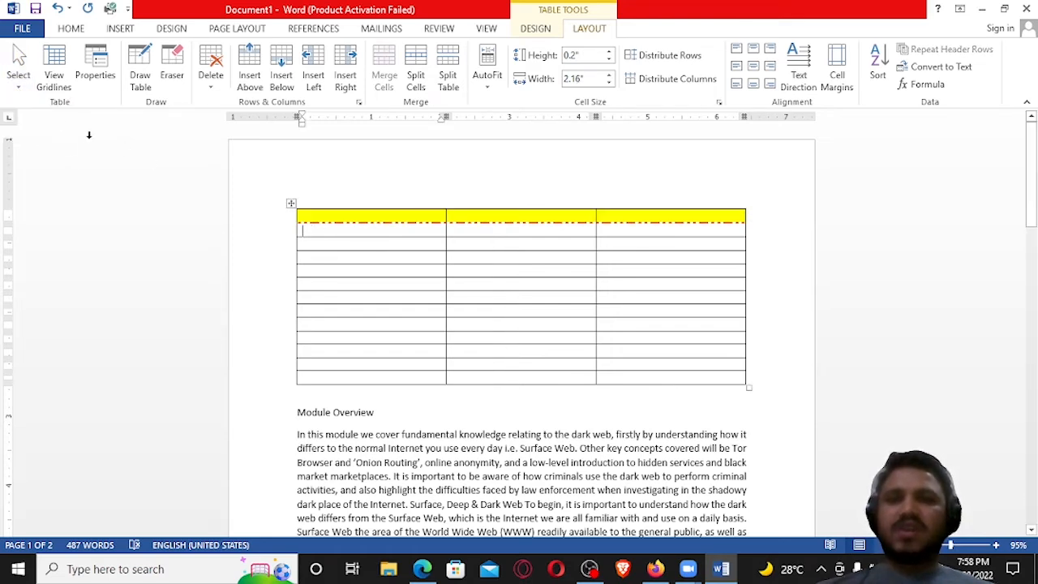
pyautogui.click(21, 88)
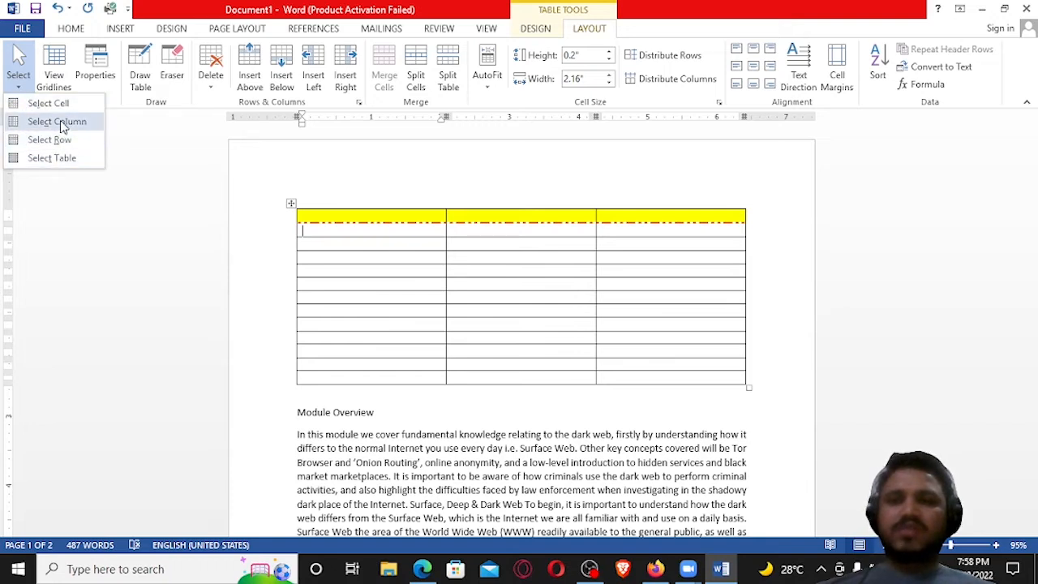
pyautogui.click(53, 122)
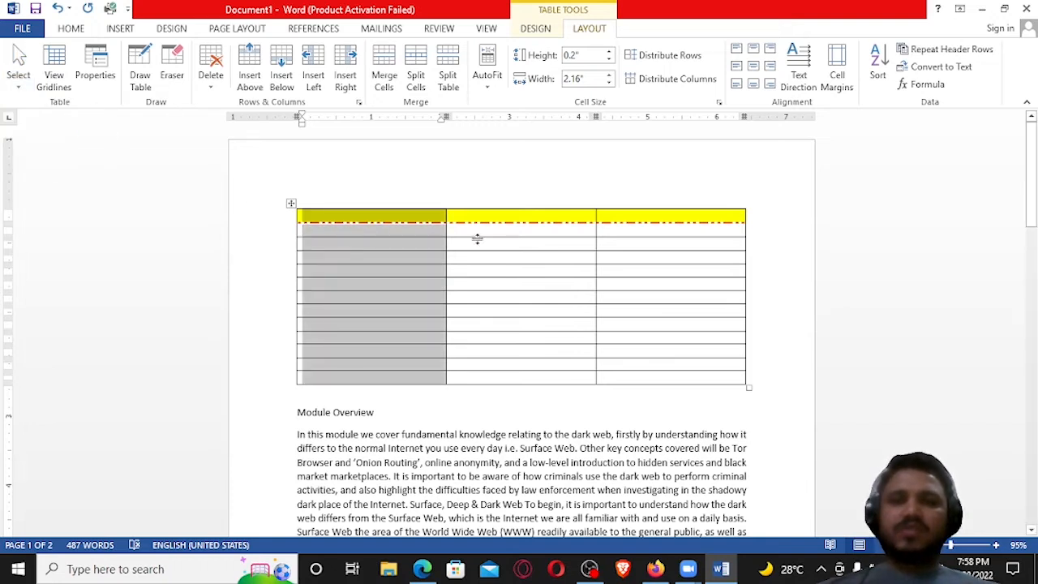
# Step: Check the table and text in the print preview and return to the document
pyautogui.click(379, 412)
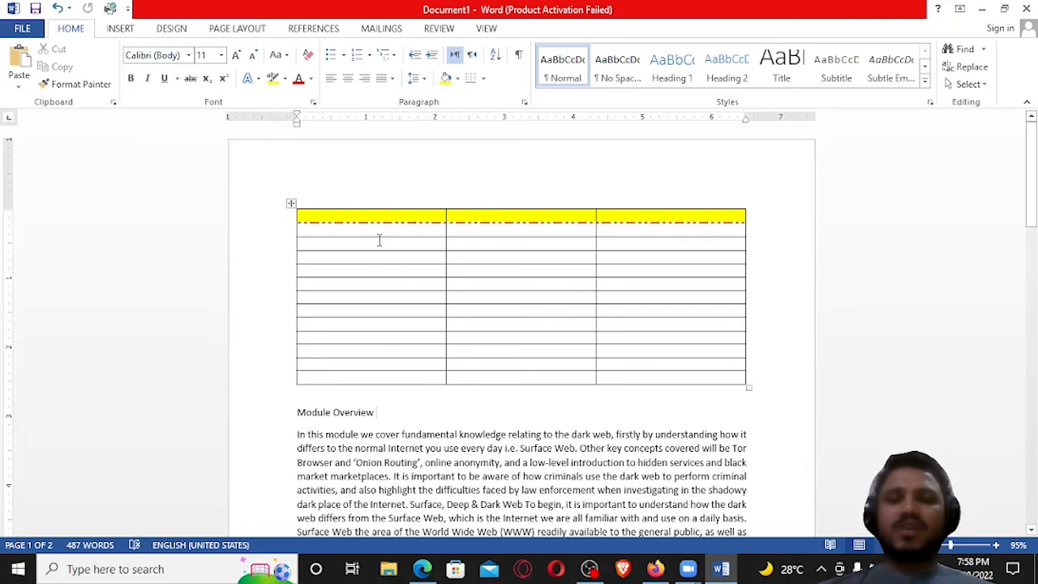
pyautogui.hotkey('ctrl', 'p')
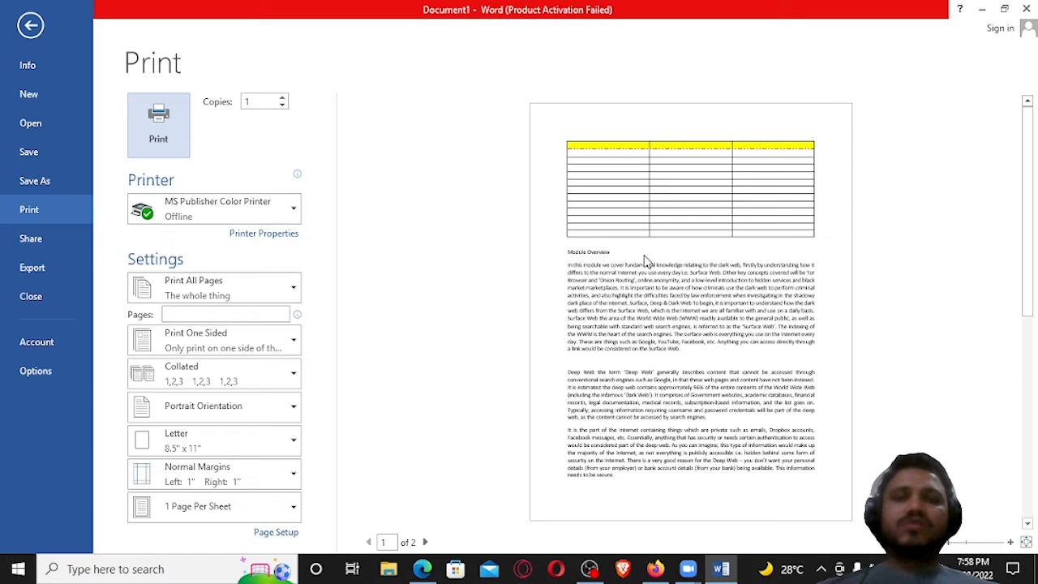
pyautogui.press('Escape')
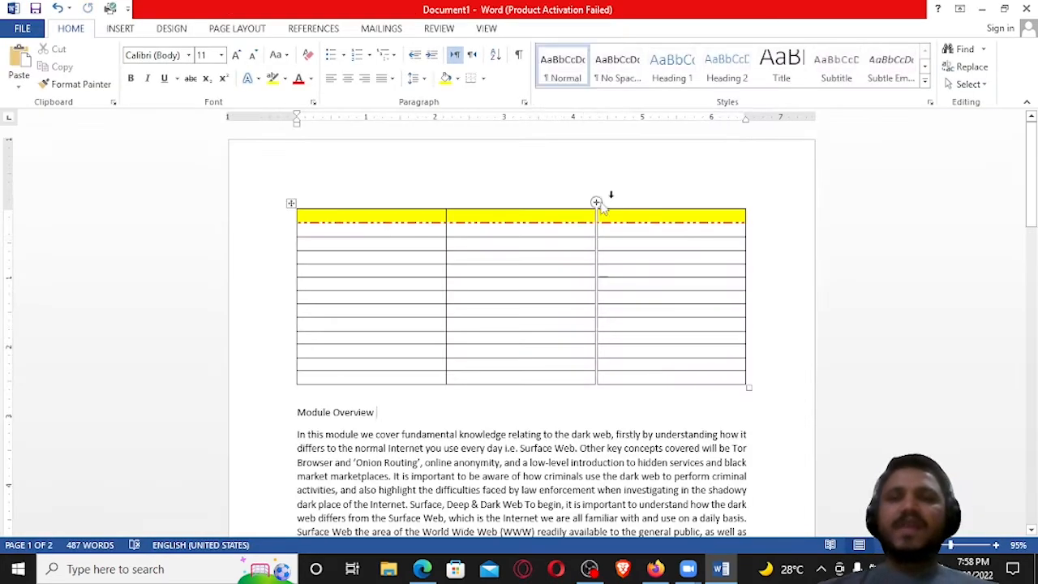
pyautogui.write('asd')
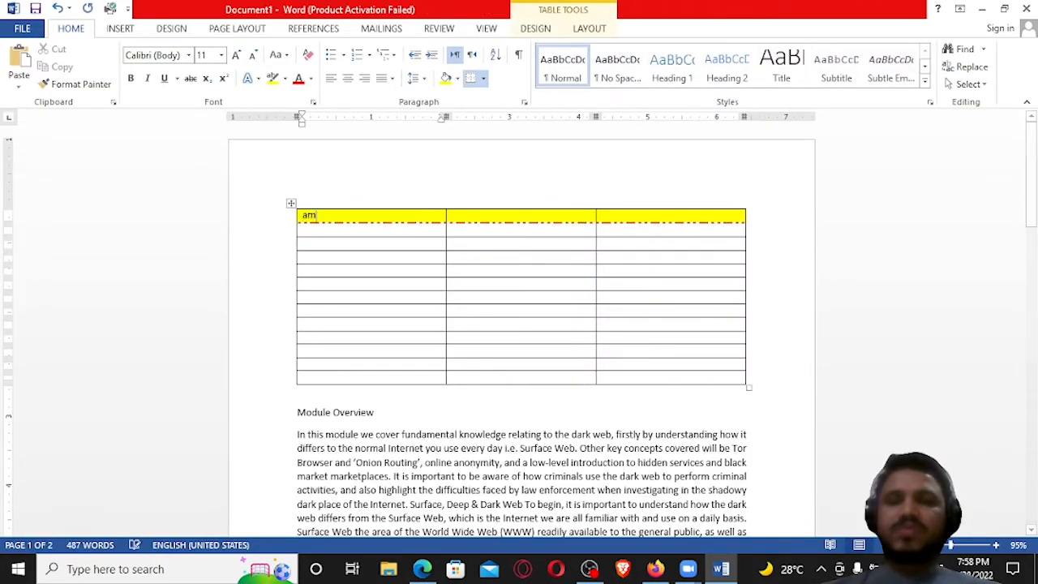
pyautogui.press('BackSpace')
pyautogui.press('BackSpace')
pyautogui.press('BackSpace')
# Step: Label the three header cells Name, Number and Position, and place the cursor in the first cell beneath them
pyautogui.write('Name')
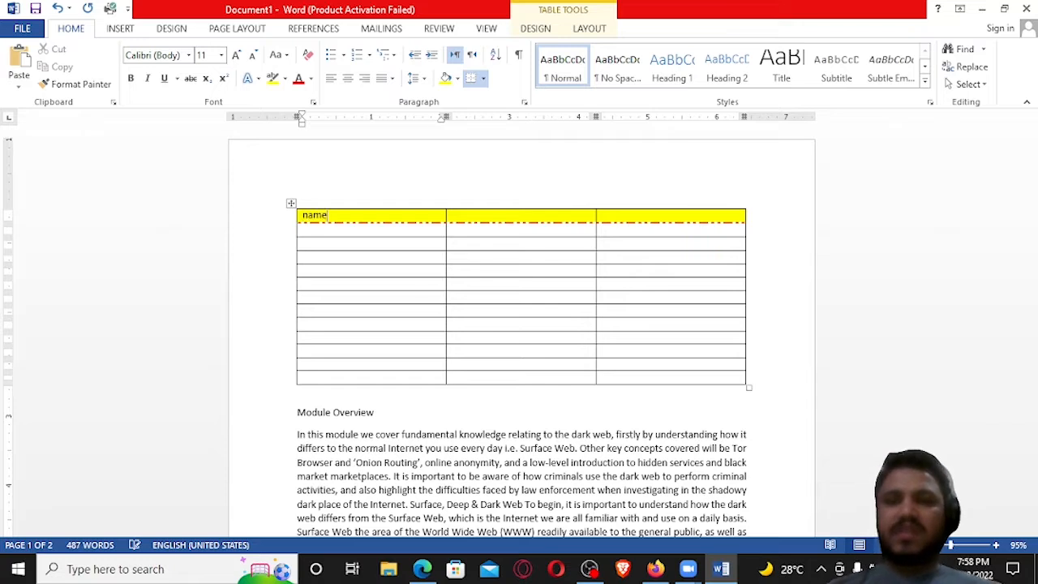
pyautogui.press('Tab')
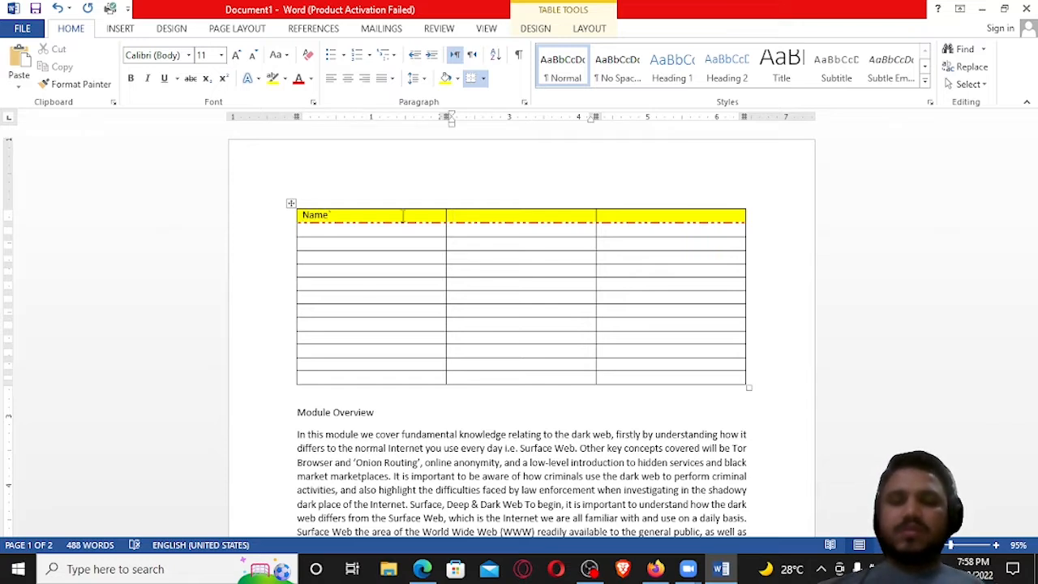
pyautogui.write('Number')
pyautogui.press('Tab')
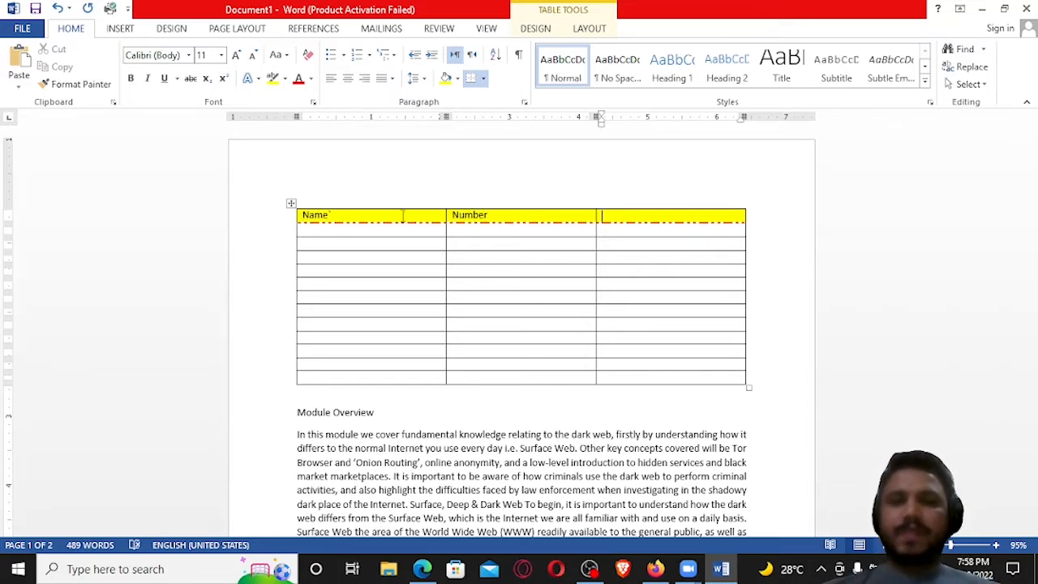
pyautogui.write('position')
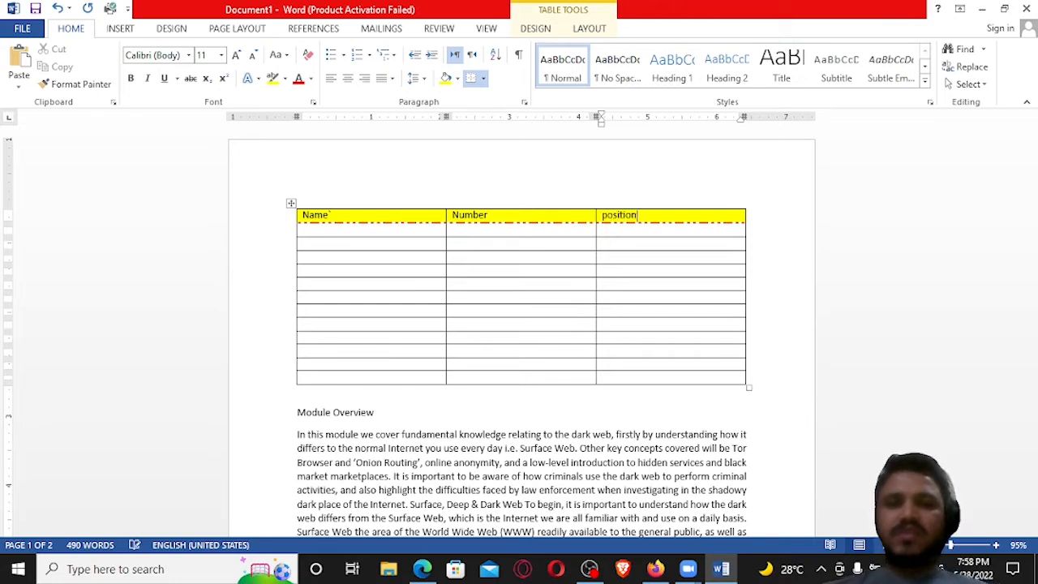
pyautogui.press('Tab')
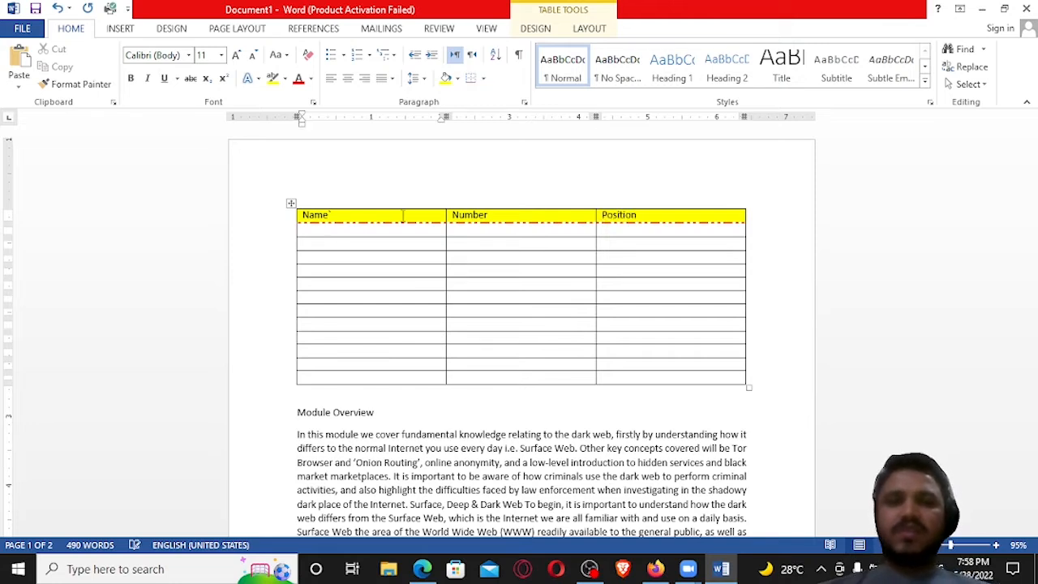
pyautogui.click(329, 229)
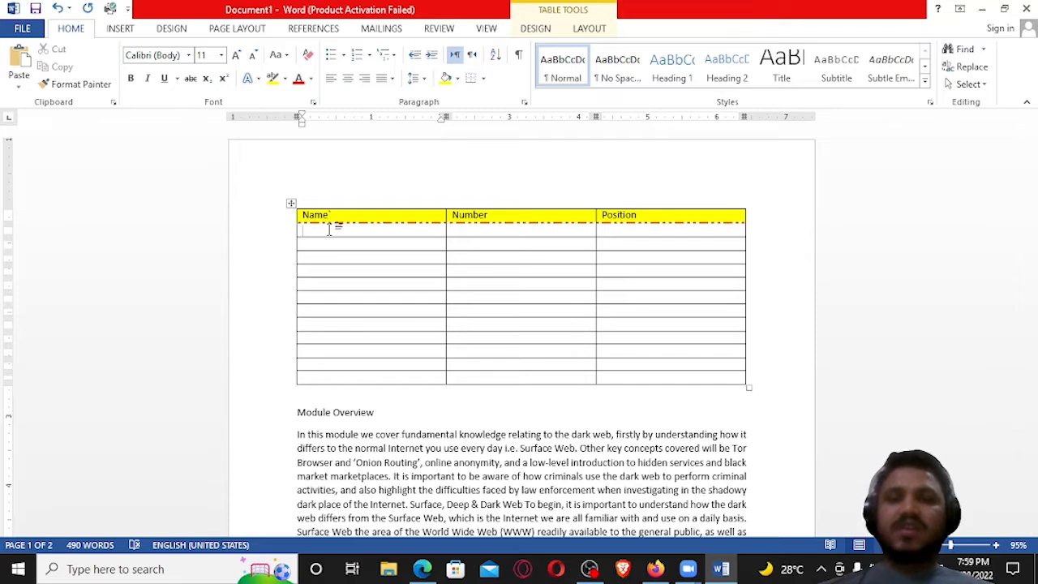
# Step: Select the whole table and apply the No Border option to remove all its borders
pyautogui.click(290, 203)
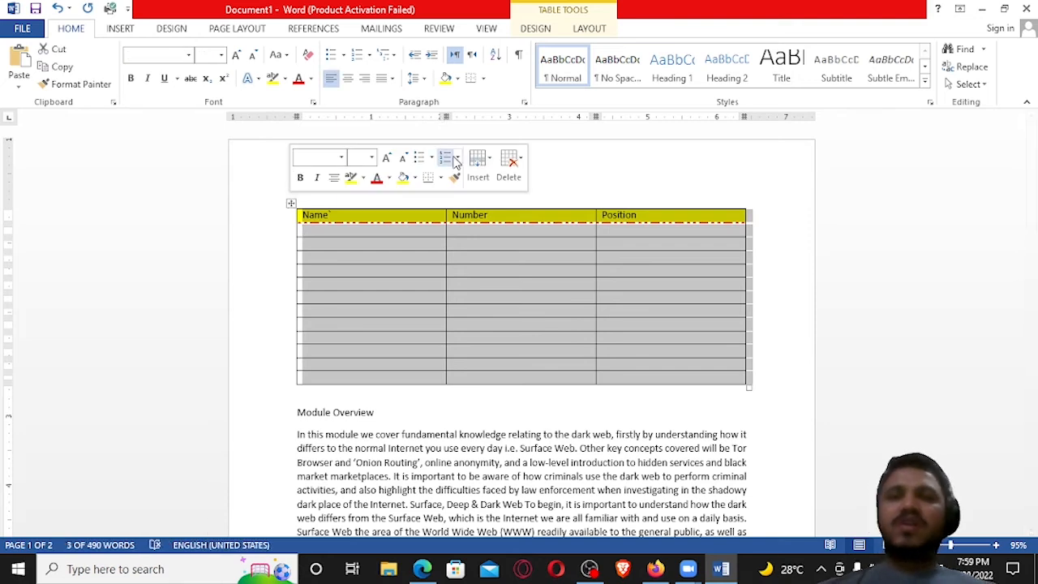
pyautogui.click(537, 29)
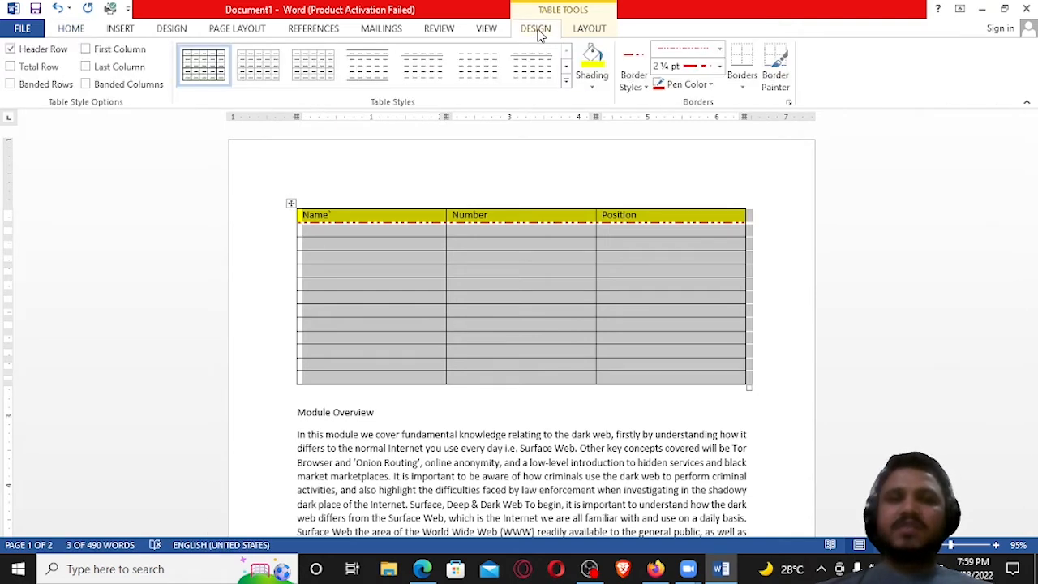
pyautogui.click(743, 88)
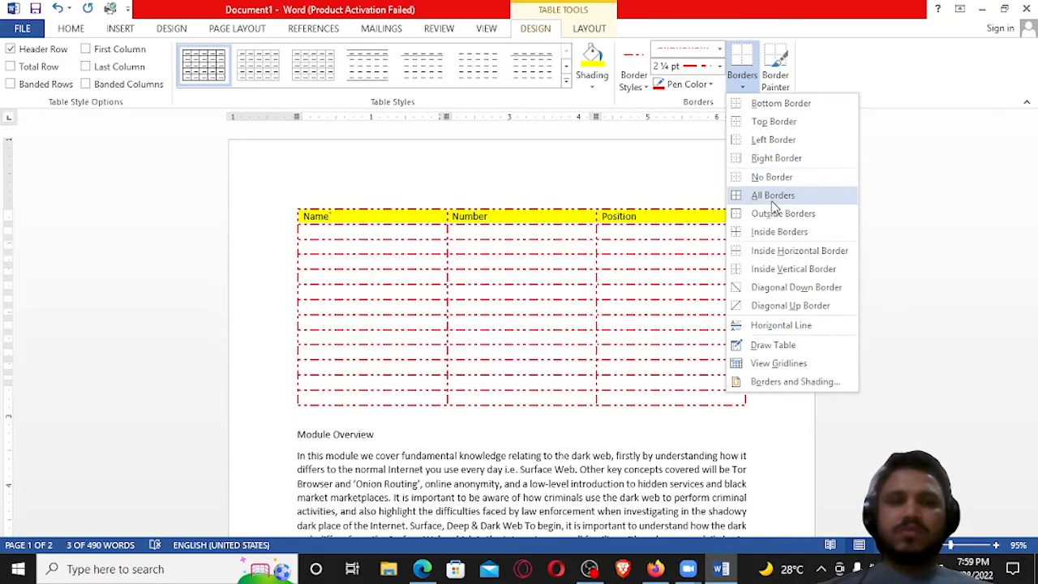
pyautogui.click(772, 177)
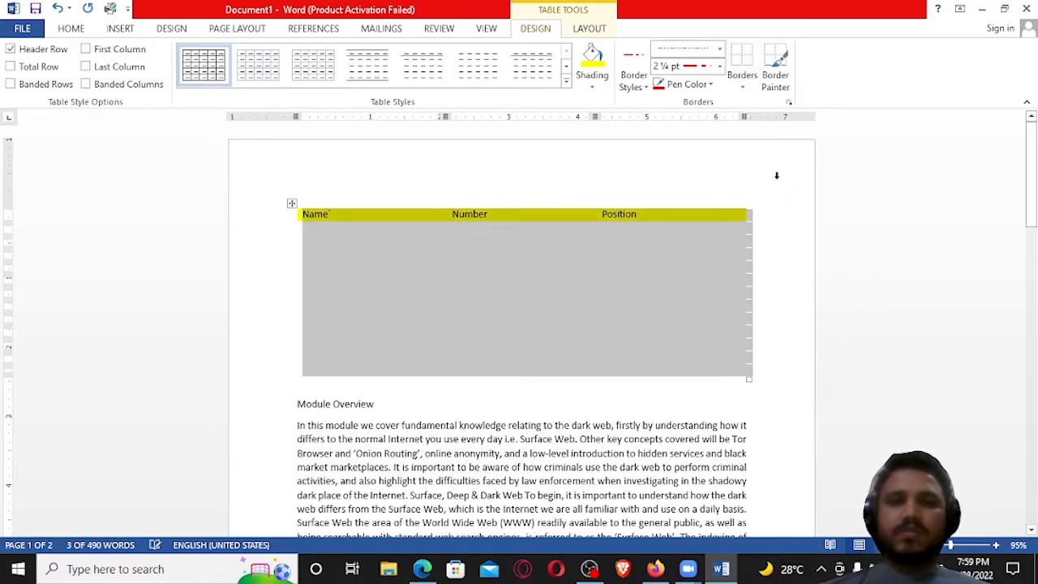
pyautogui.click(513, 236)
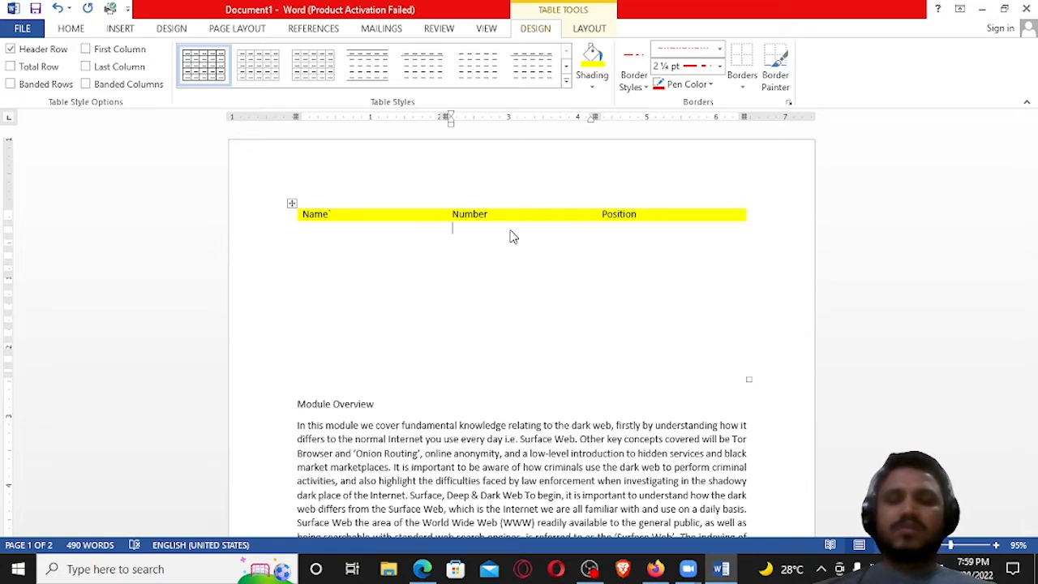
# Step: Check the table and text in the print preview, return to the document and place the cursor beneath the Name header
pyautogui.hotkey('ctrl', 'p')
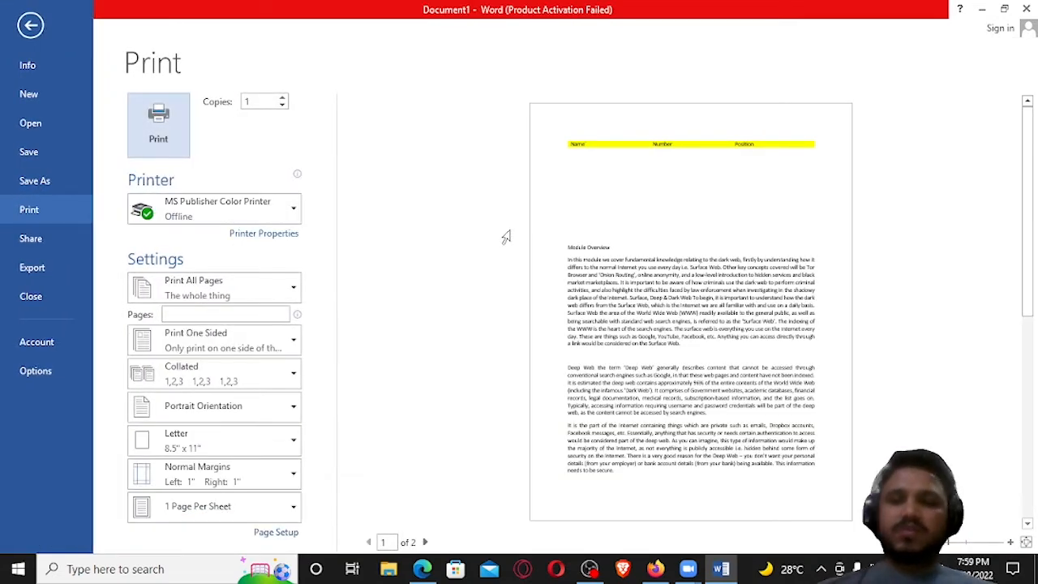
pyautogui.press('Escape')
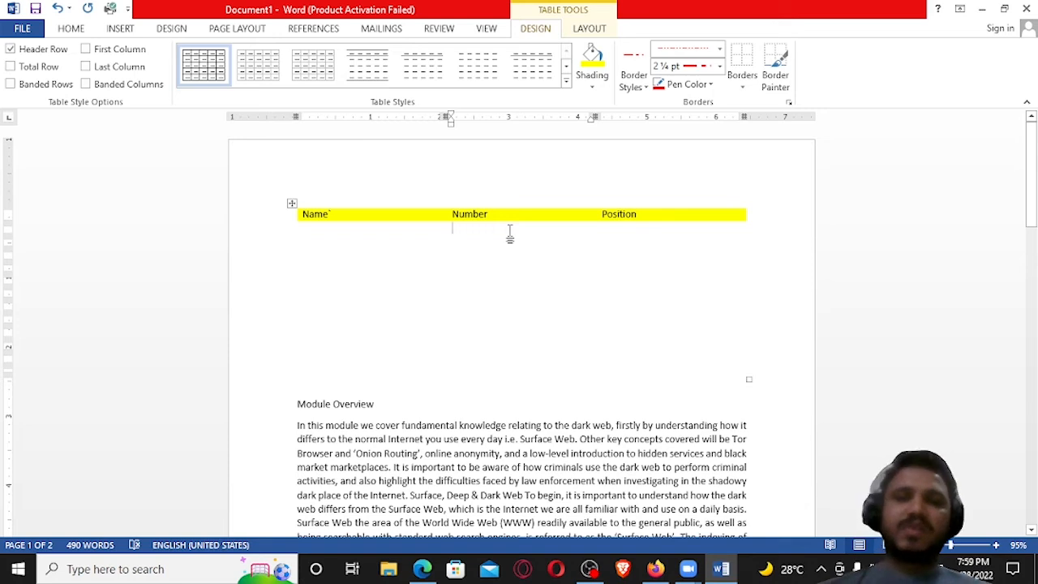
pyautogui.click(342, 232)
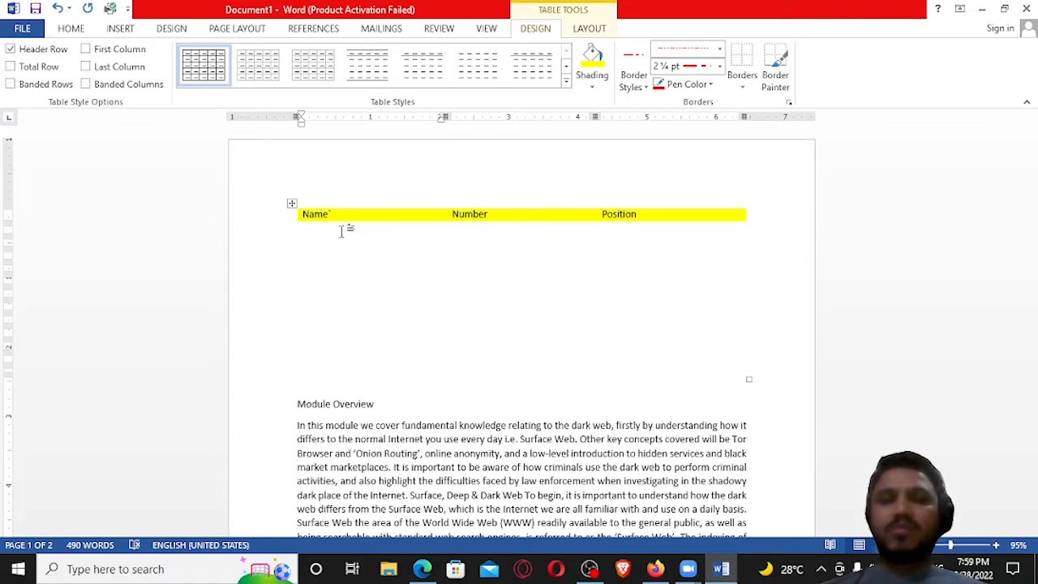
# Step: Turn on the gridlines view for the whole table and check the table in the print preview
pyautogui.click(291, 206)
pyautogui.click(590, 28)
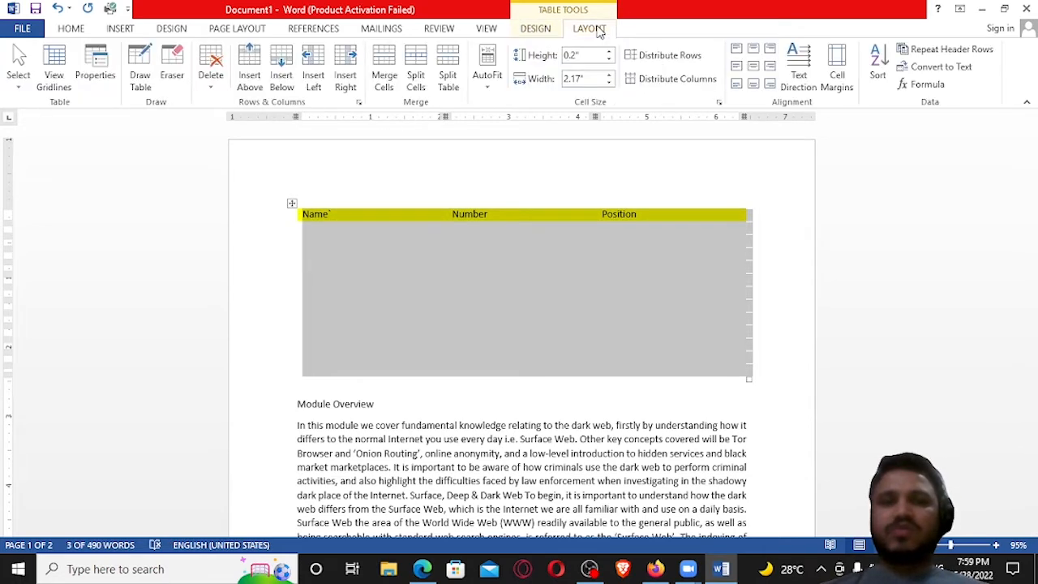
pyautogui.click(58, 75)
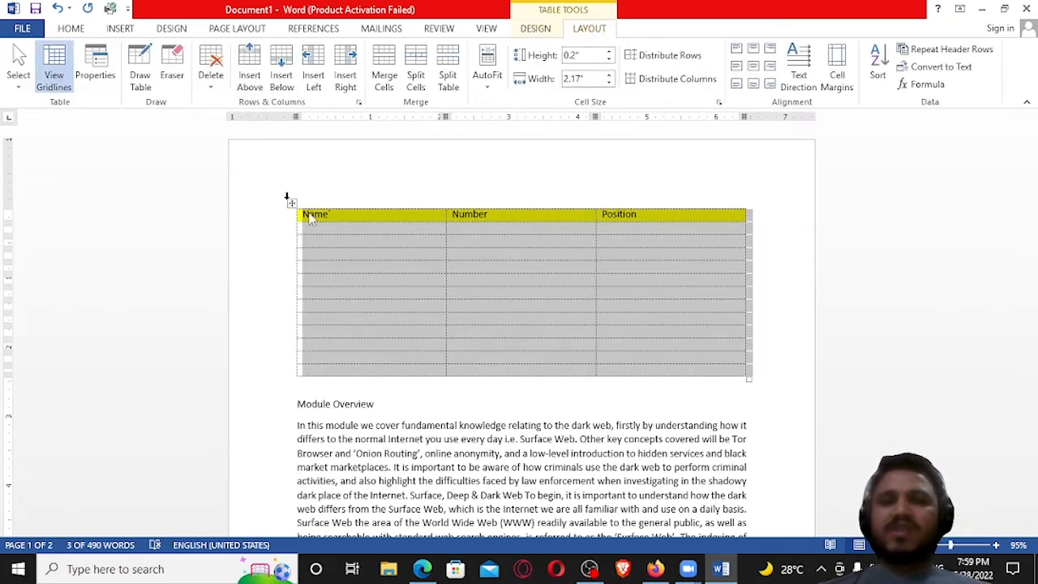
pyautogui.click(385, 232)
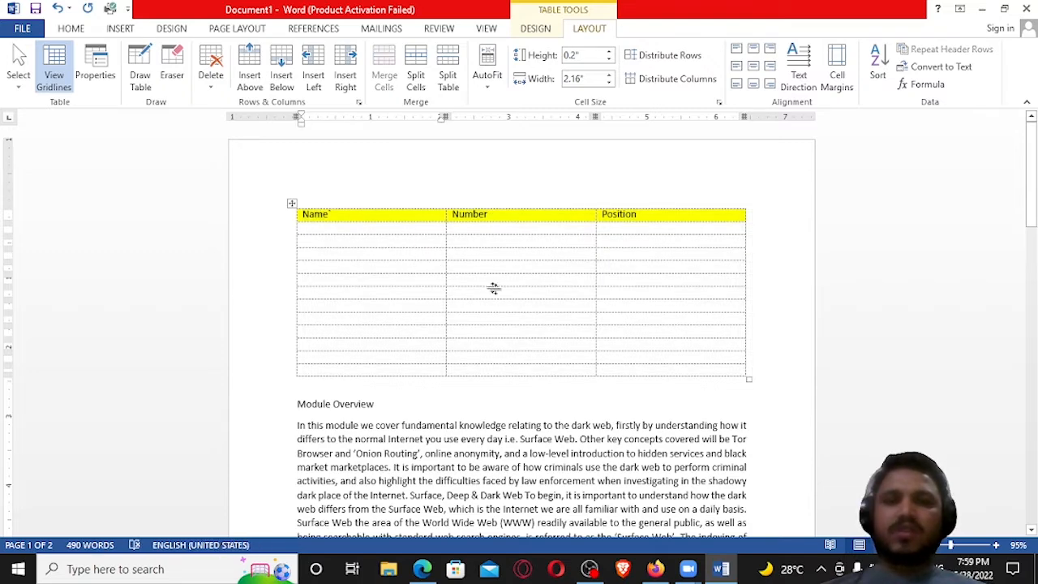
pyautogui.hotkey('ctrl', 'p')
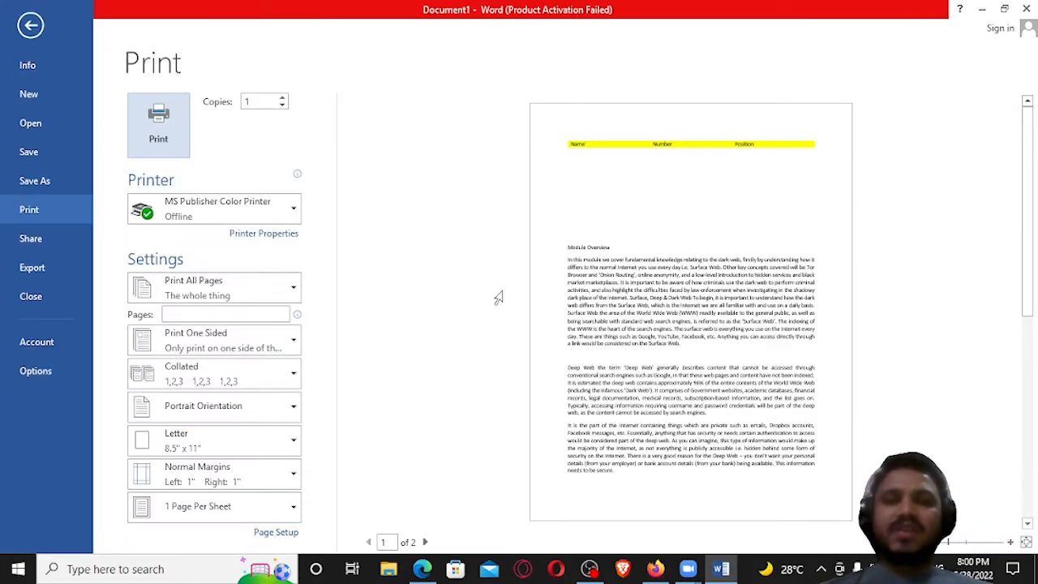
pyautogui.press('Escape')
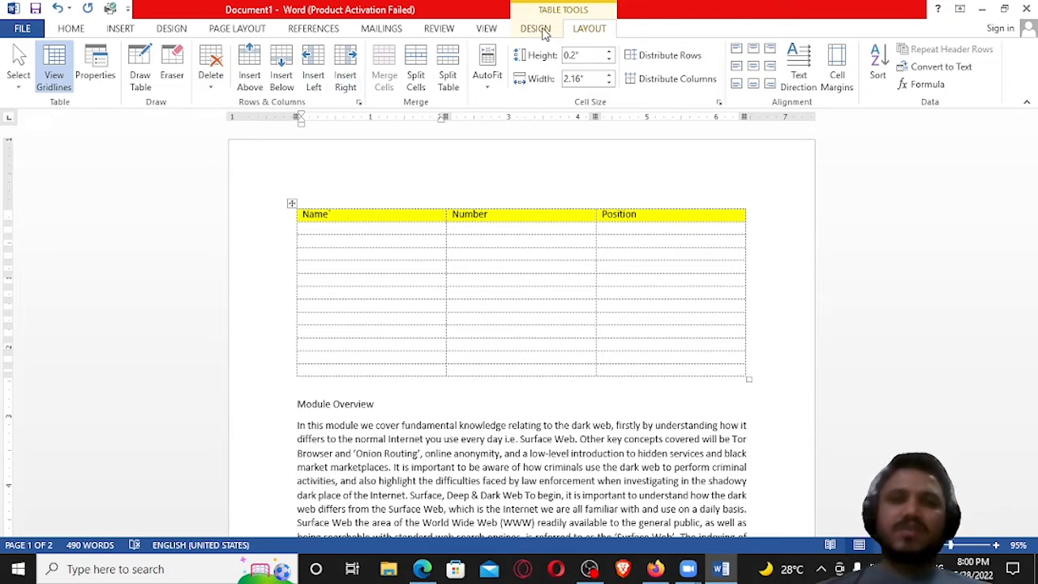
# Step: Look through the Row, Column, Cell and Alt Text settings in the table's properties and close them without changes
pyautogui.click(95, 73)
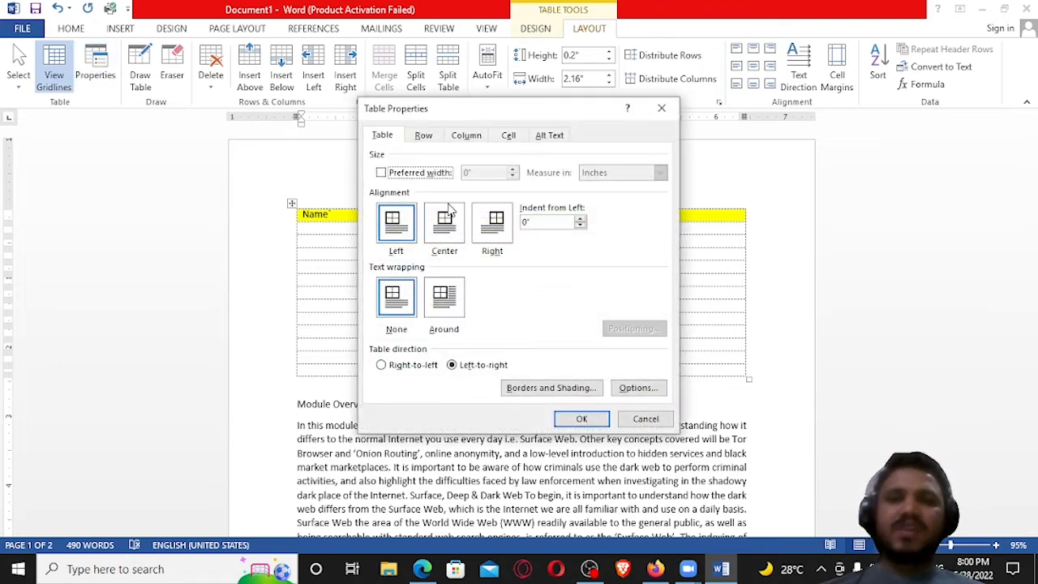
pyautogui.click(423, 136)
pyautogui.click(467, 136)
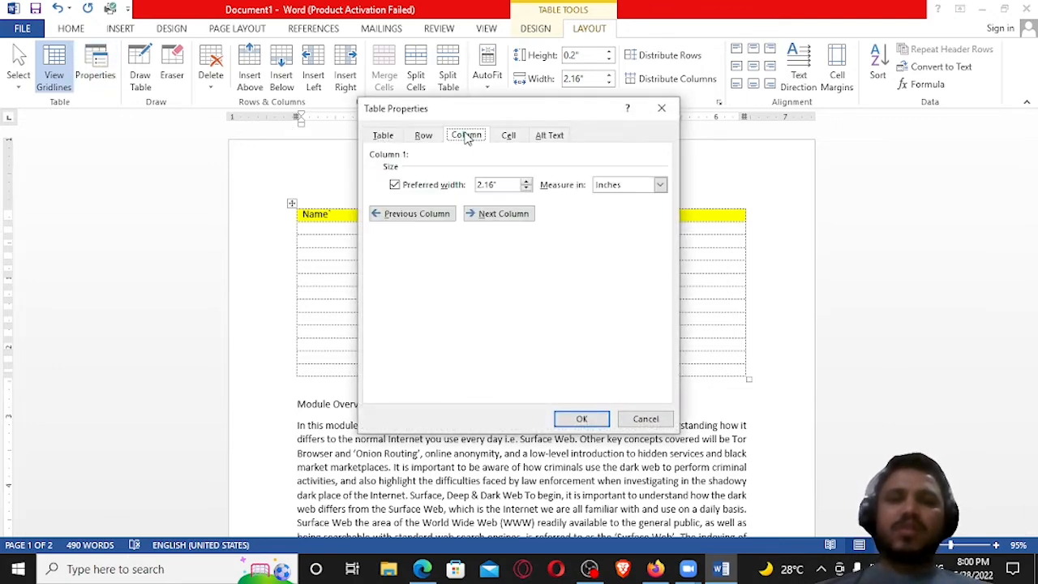
pyautogui.click(508, 136)
pyautogui.click(548, 135)
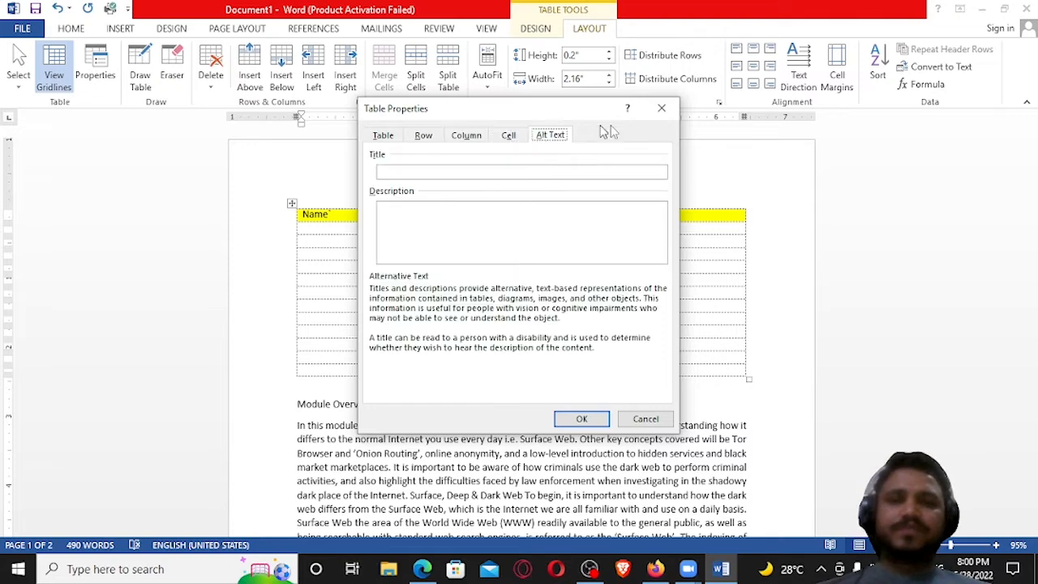
pyautogui.click(661, 108)
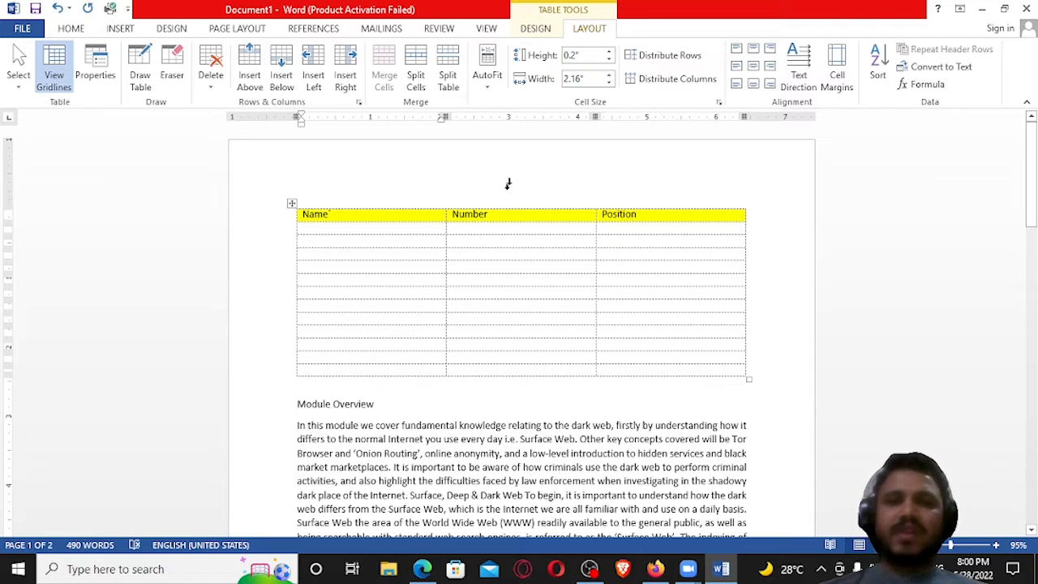
# Step: Insert two empty columns between the Number and Position columns of the table
pyautogui.click(509, 218)
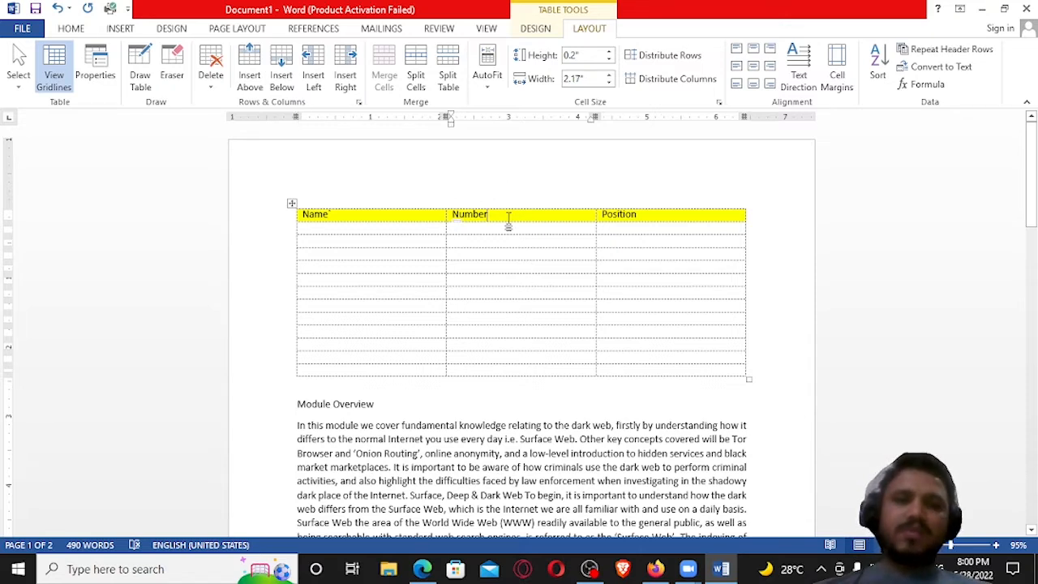
pyautogui.click(345, 75)
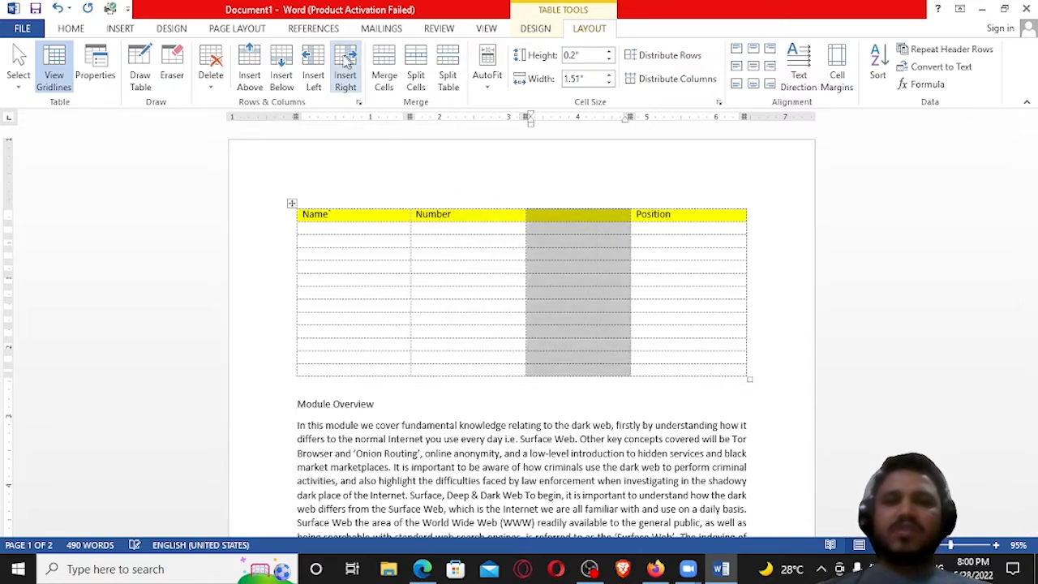
pyautogui.click(313, 67)
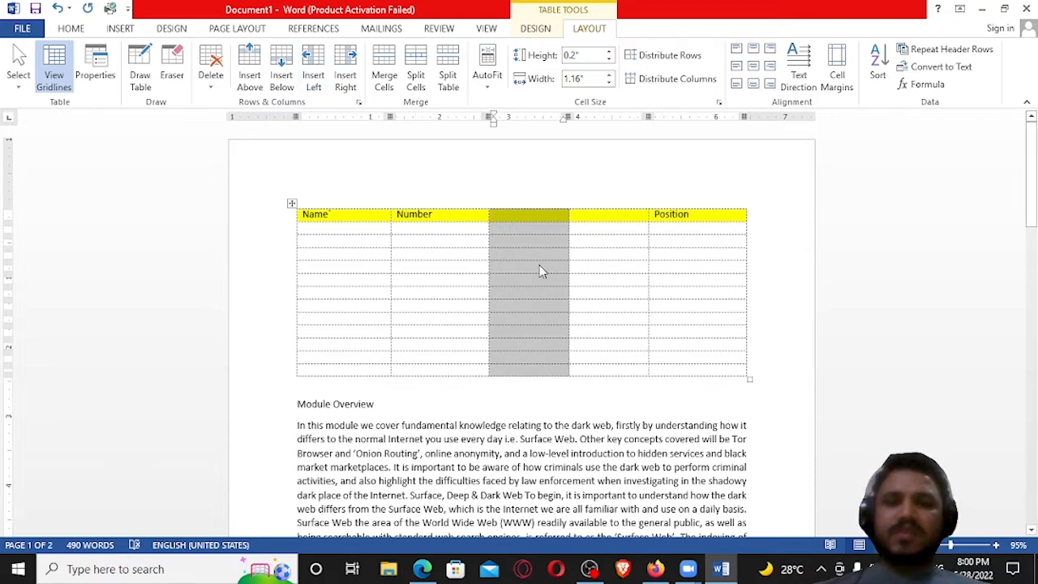
pyautogui.click(584, 309)
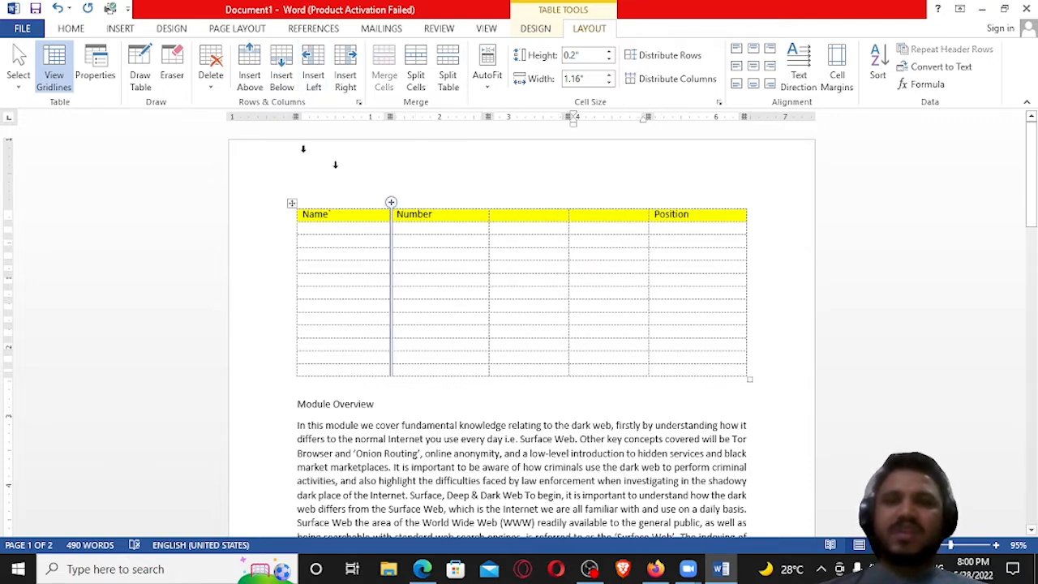
# Step: Draw a vertical line through the last six cells of the Position column with the Draw Table tool
pyautogui.click(146, 73)
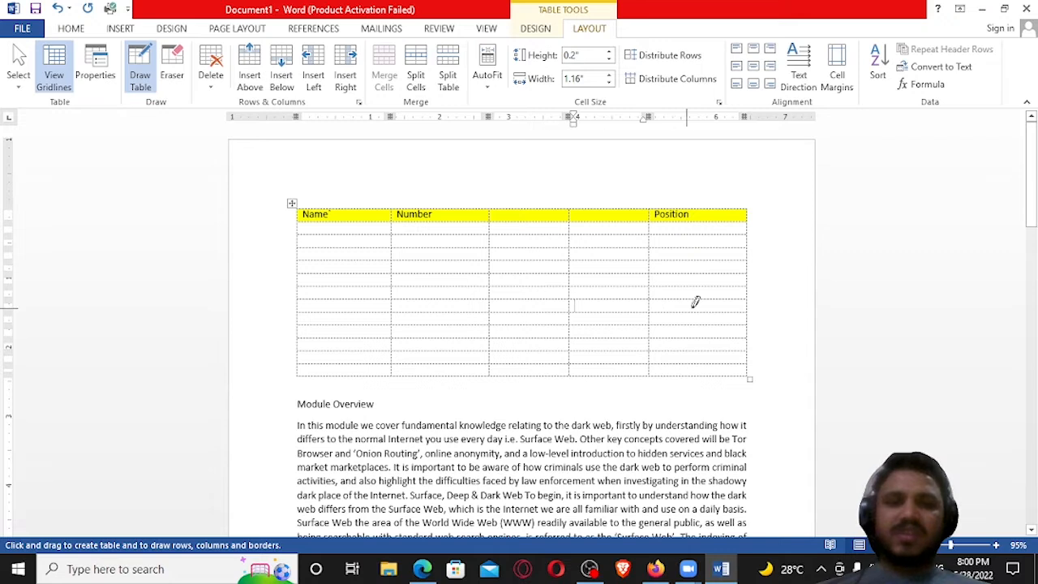
pyautogui.moveTo(703, 297)
pyautogui.mouseDown()
pyautogui.moveTo(702, 366)
pyautogui.moveTo(724, 361)
pyautogui.moveTo(720, 336)
pyautogui.mouseUp()
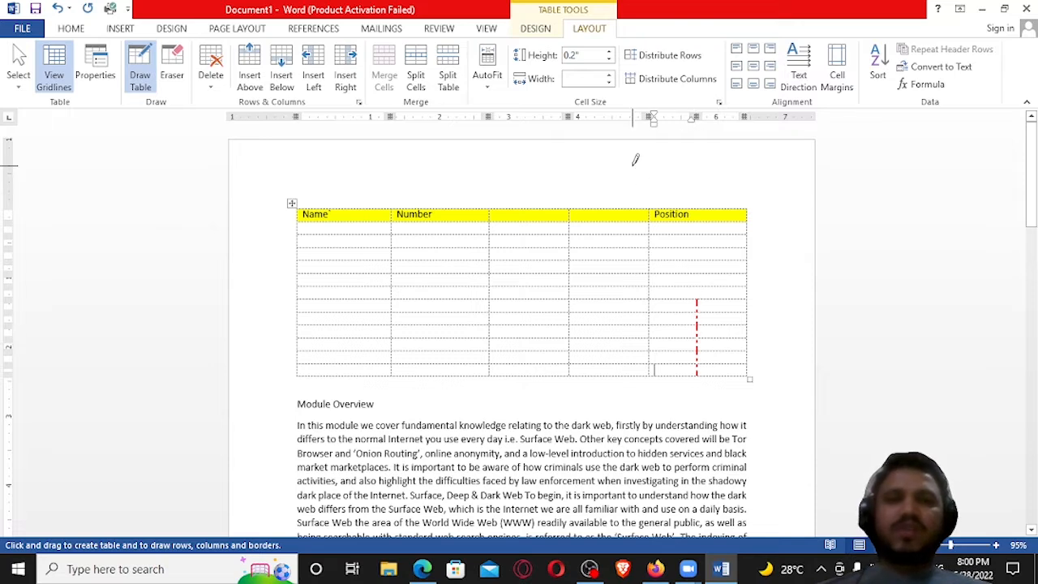
# Step: Set the border pen to a solid black ½ pt line and redraw the vertical divider in the Position column with it
pyautogui.click(537, 30)
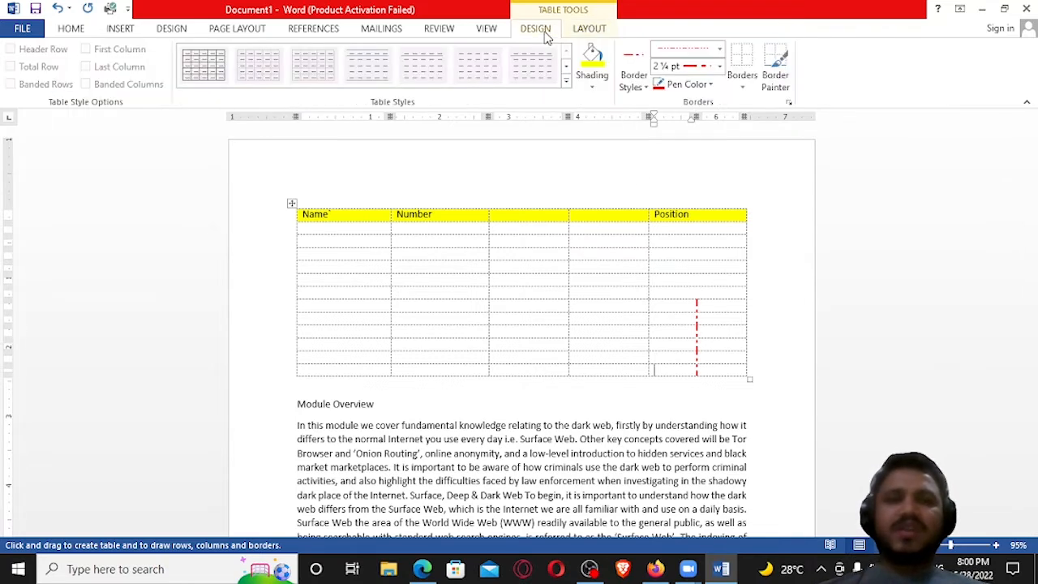
pyautogui.click(719, 49)
pyautogui.click(699, 88)
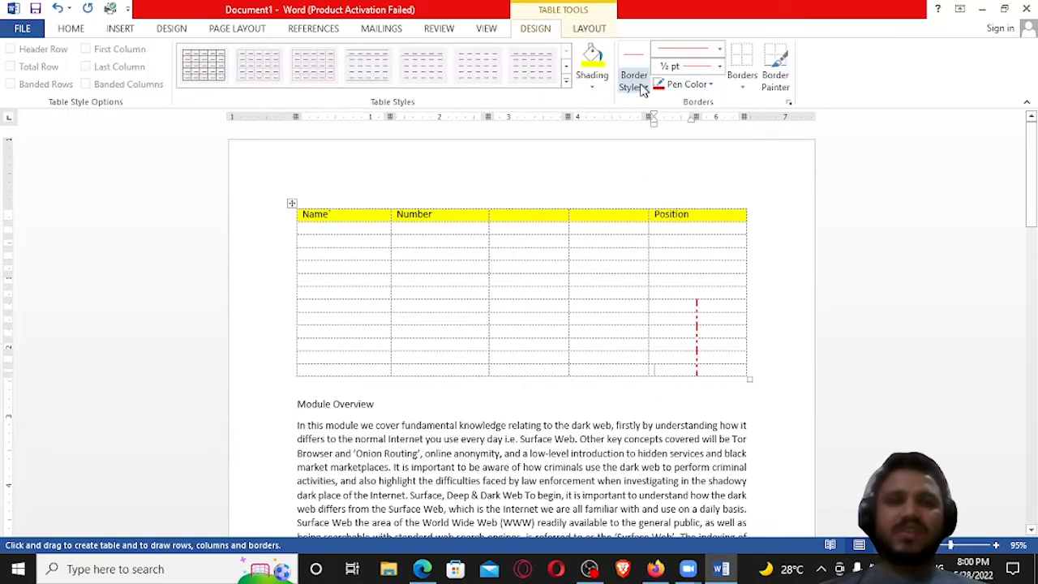
pyautogui.click(634, 82)
pyautogui.click(640, 126)
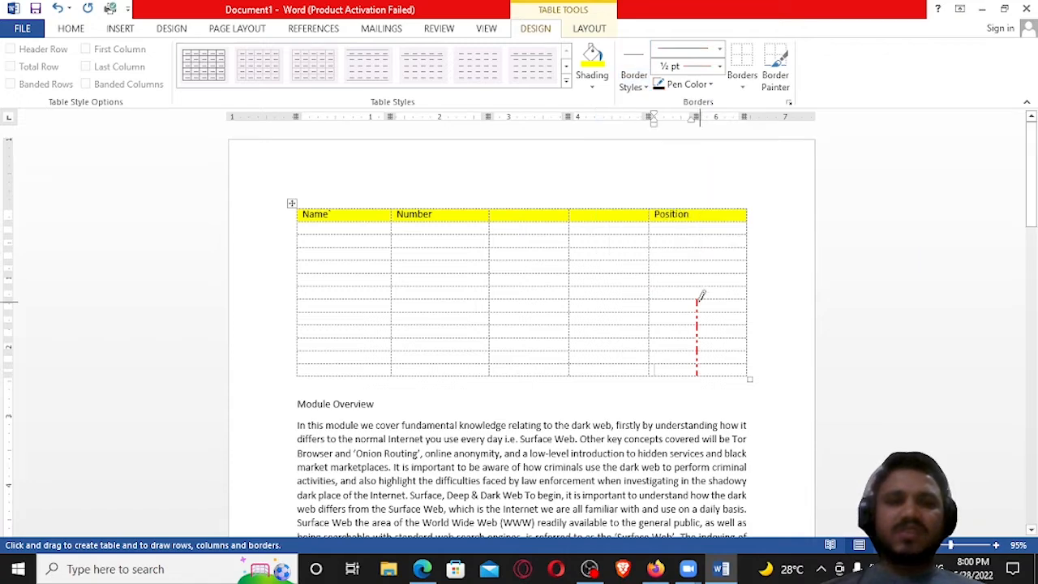
pyautogui.moveTo(697, 300); pyautogui.dragTo(703, 373)
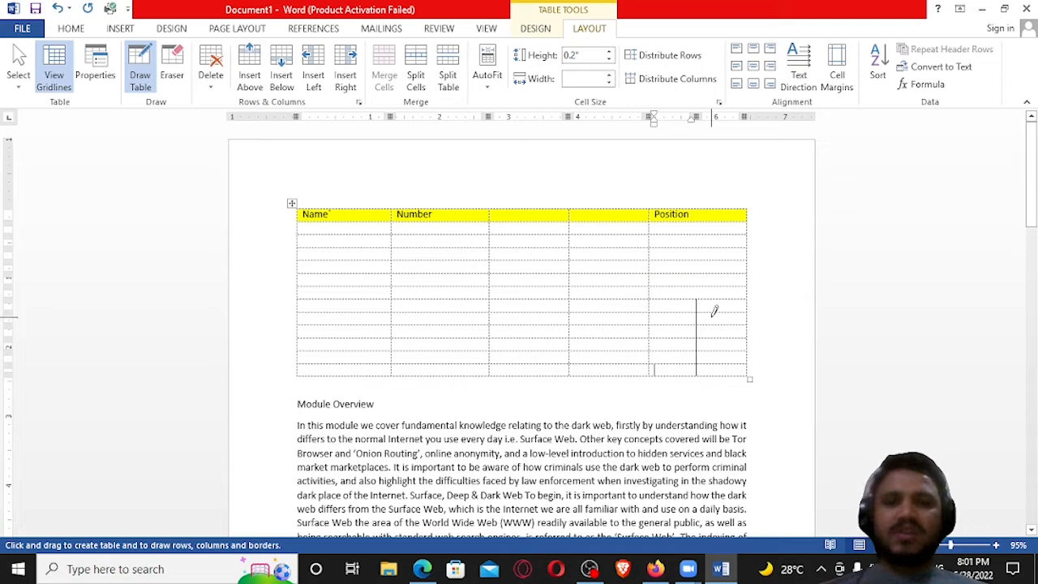
pyautogui.click(146, 81)
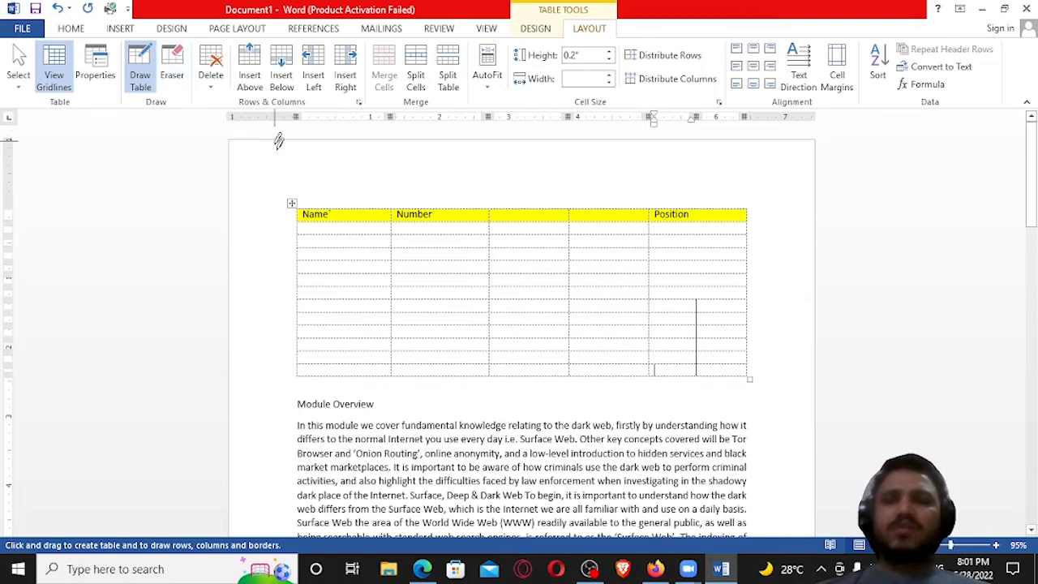
pyautogui.press('Escape')
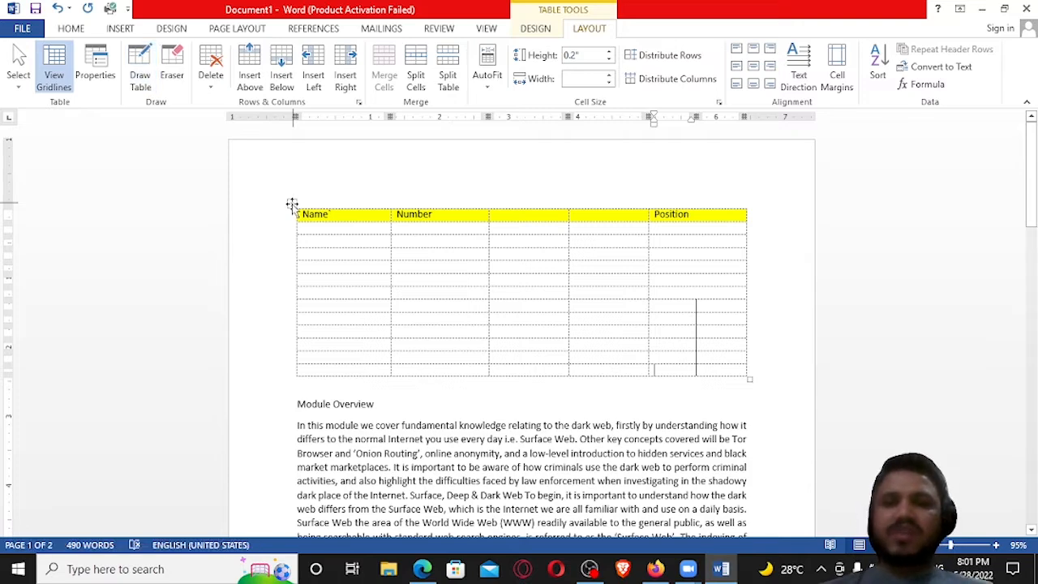
# Step: Select the whole table and delete it from above the Module Overview heading
pyautogui.click(292, 204)
pyautogui.rightClick(292, 204)
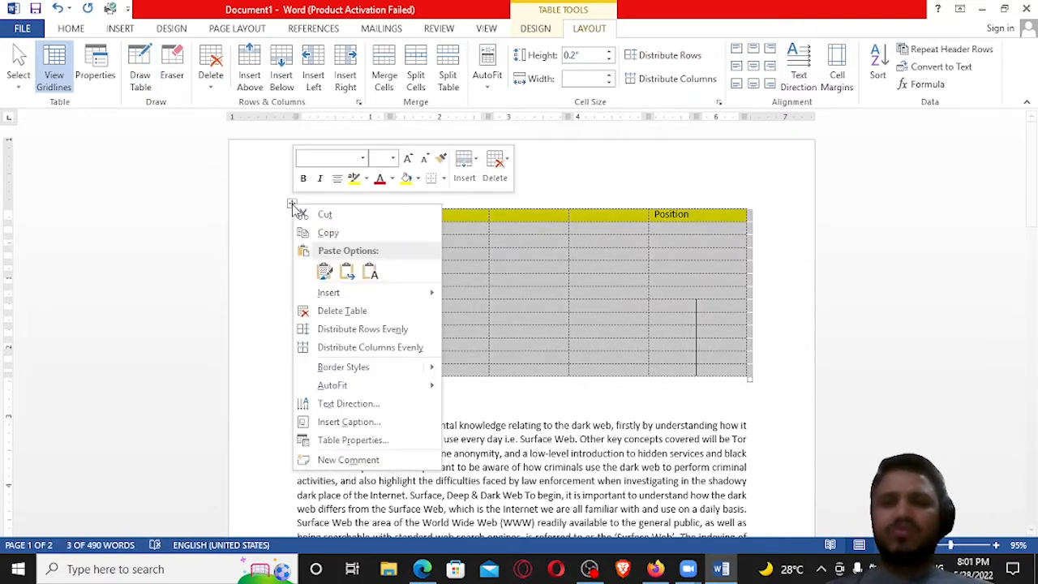
pyautogui.click(347, 310)
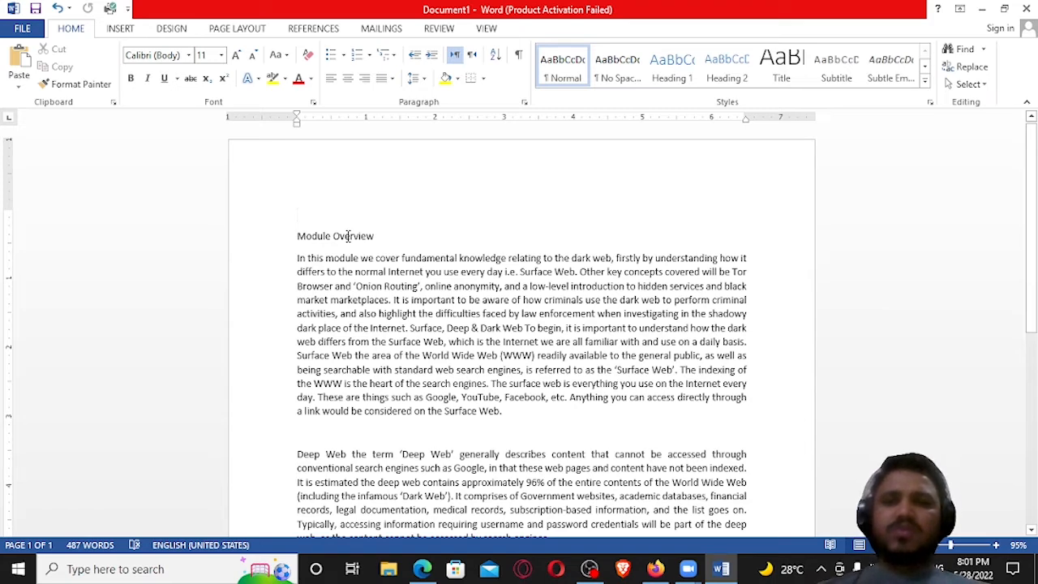
# Step: Insert a new table with 3 columns and 8 rows above the Module Overview heading
pyautogui.click(122, 31)
pyautogui.click(100, 74)
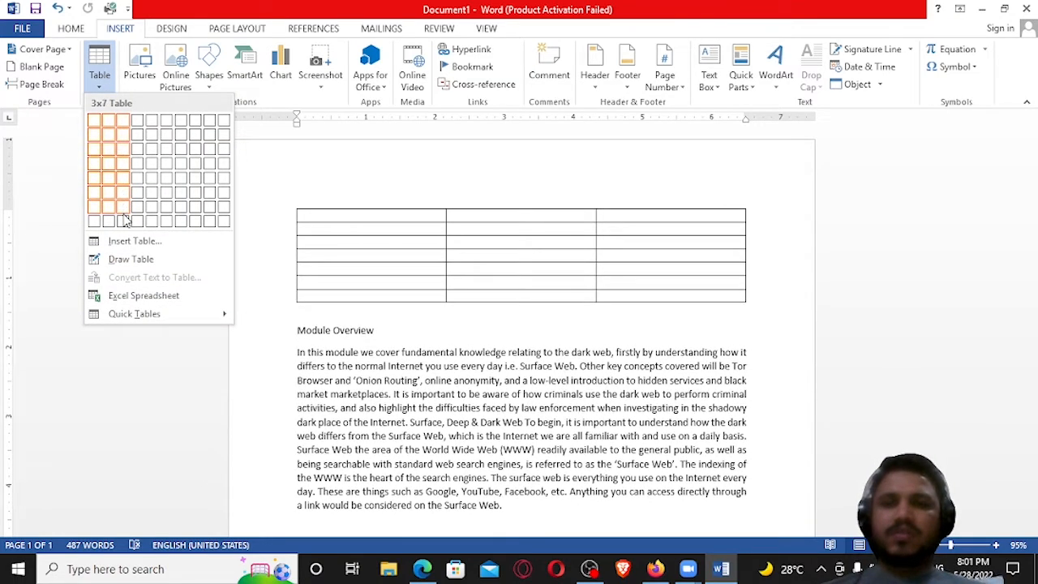
pyautogui.click(125, 224)
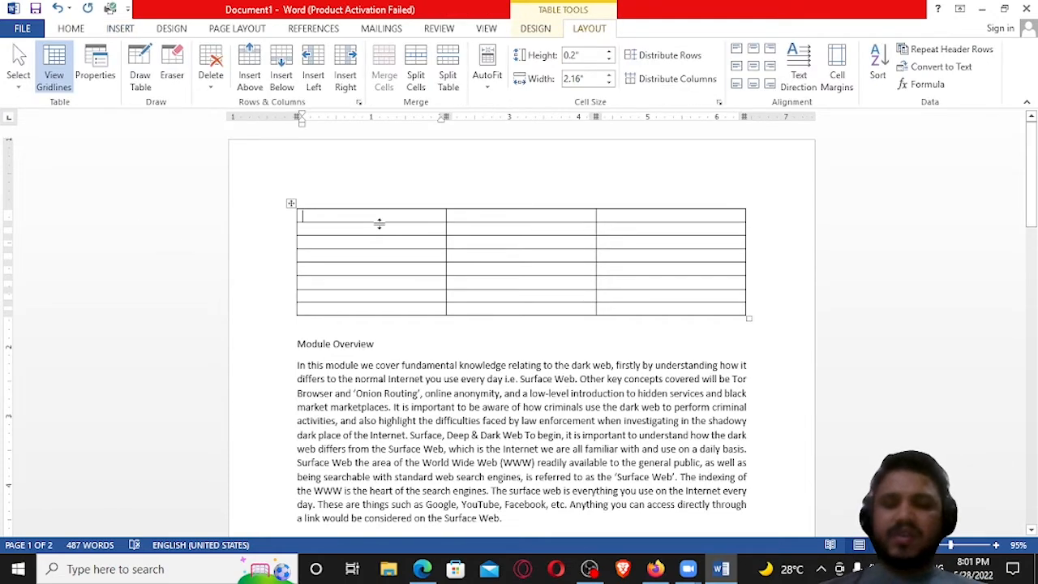
# Step: Enter CCNA in the first cell and CEH in the third cell of the new table's top row
pyautogui.write('CCNA')
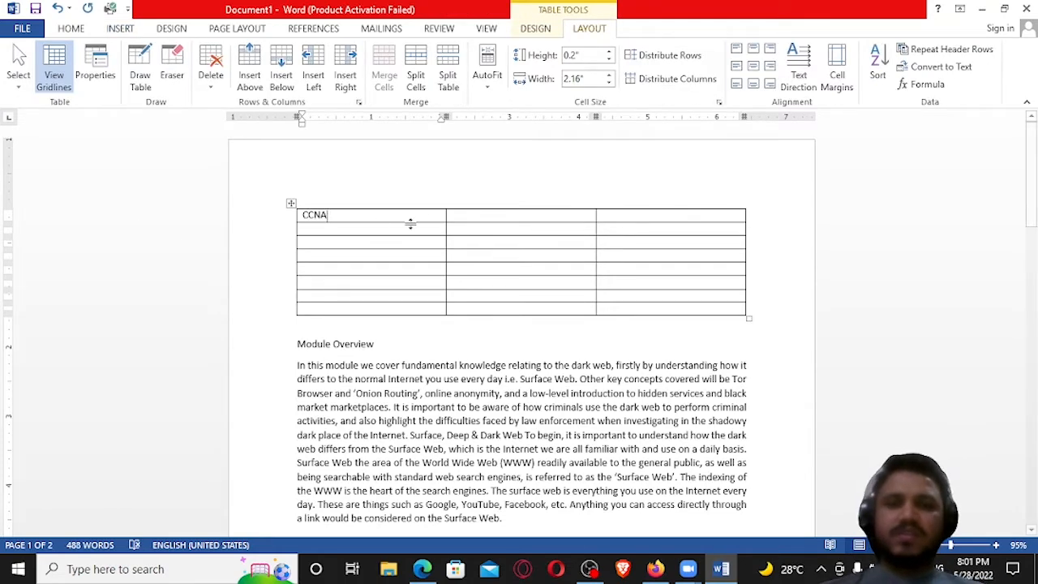
pyautogui.click(640, 217)
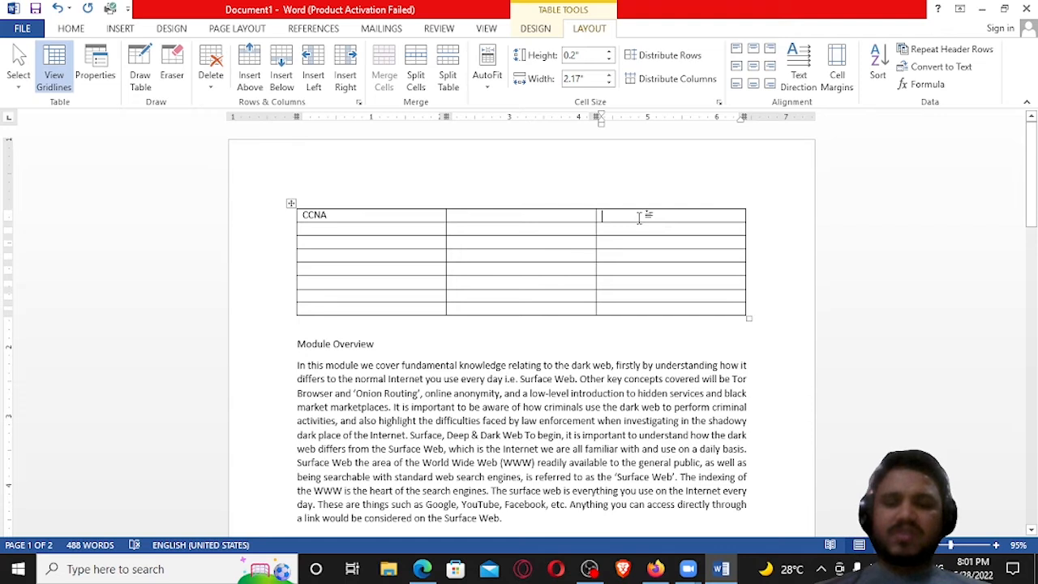
pyautogui.write('C')
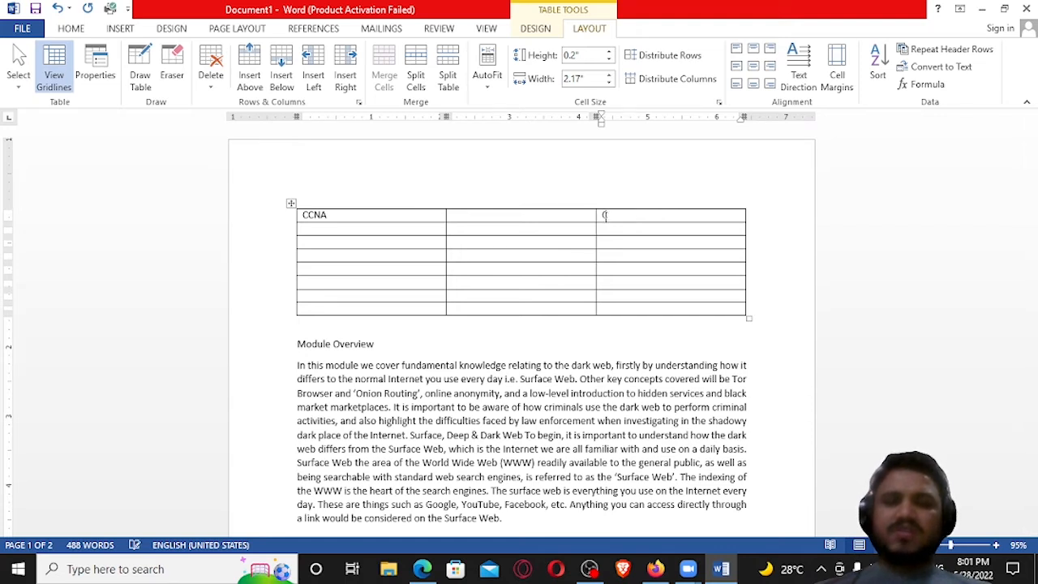
pyautogui.write('HE')
pyautogui.press('BackSpace')
pyautogui.press('BackSpace')
pyautogui.write('EH')
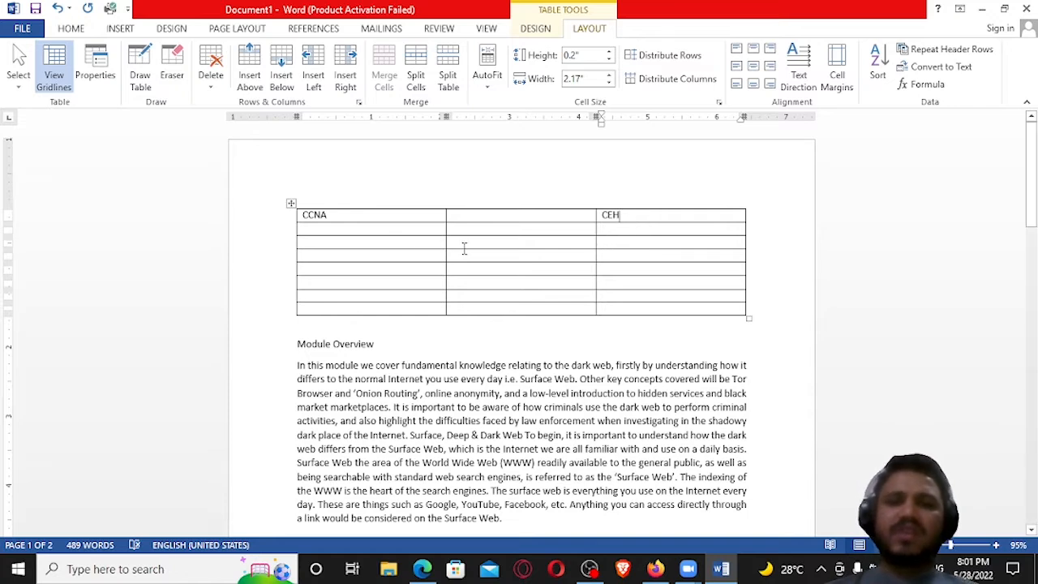
# Step: Merge all the first-column cells beneath CCNA into one cell
pyautogui.click(407, 232)
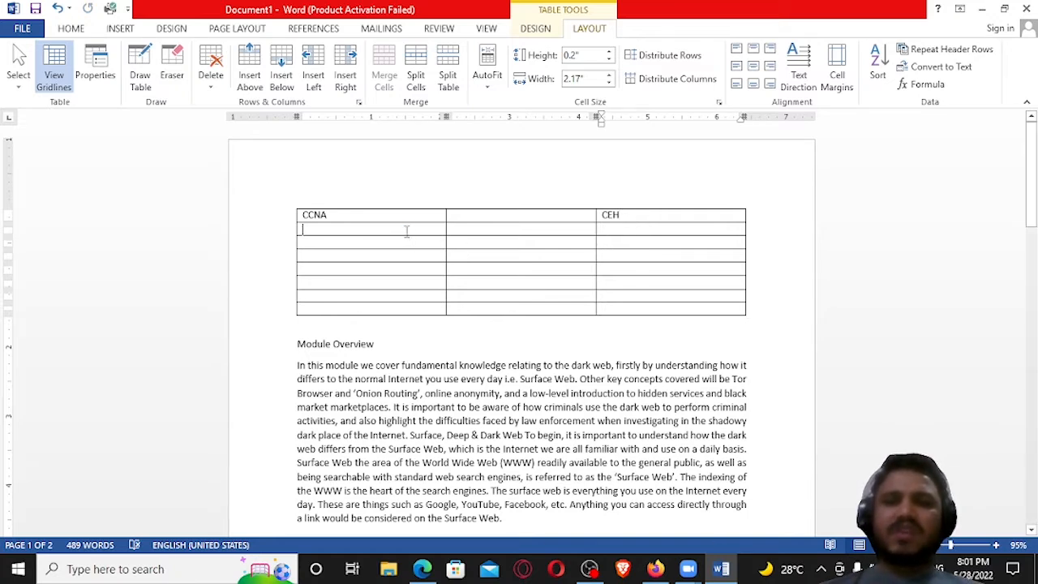
pyautogui.moveTo(407, 232); pyautogui.dragTo(408, 304)
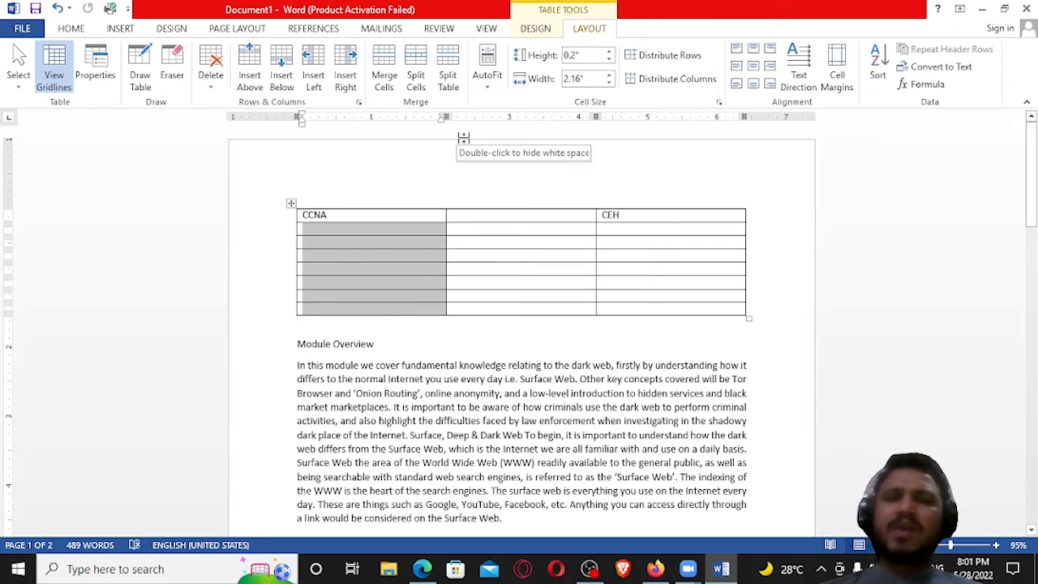
pyautogui.click(387, 65)
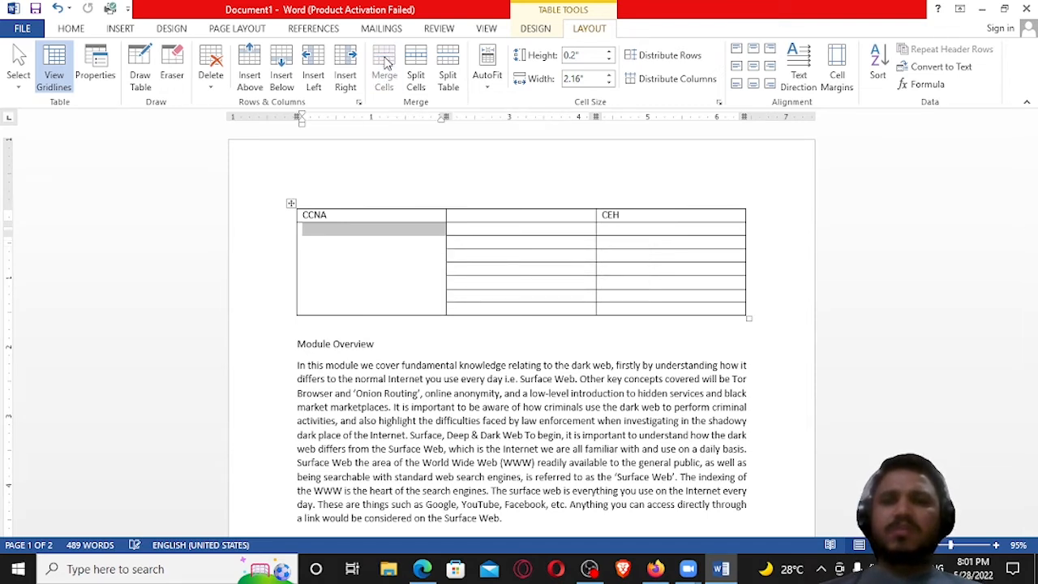
# Step: Merge all the third-column cells beneath CEH into one cell
pyautogui.click(640, 231)
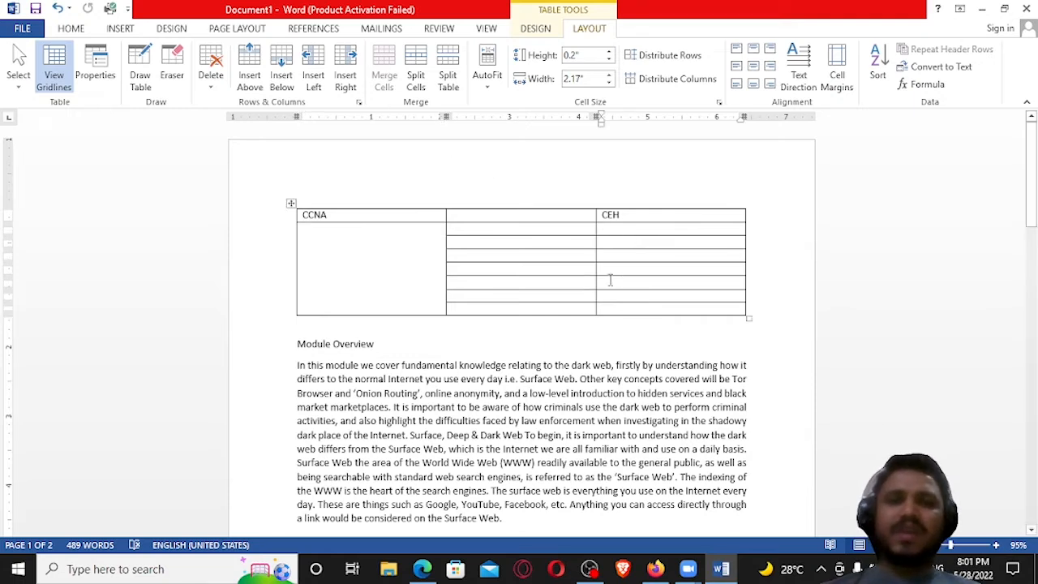
pyautogui.moveTo(649, 227); pyautogui.dragTo(660, 305)
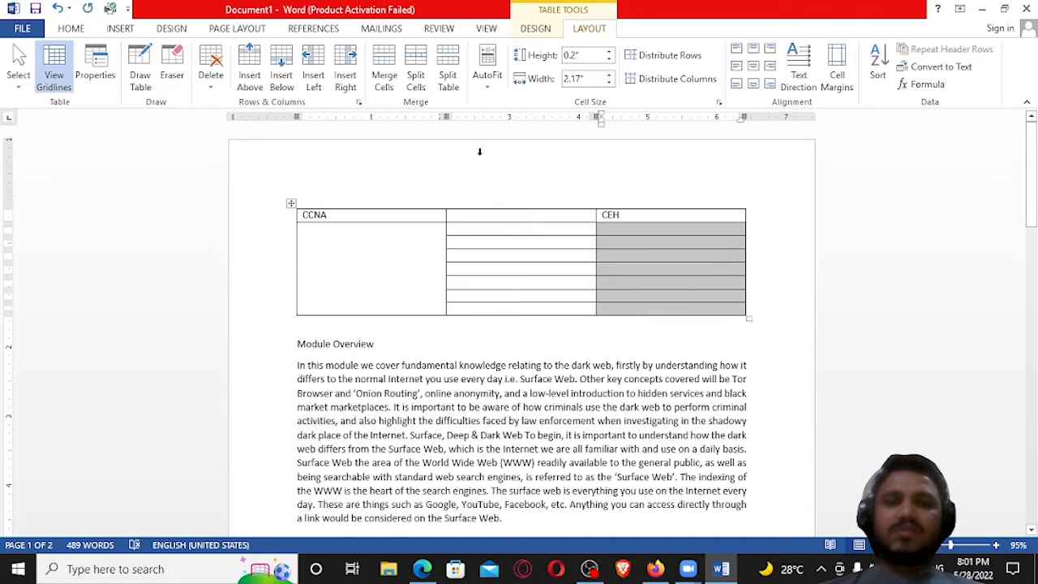
pyautogui.click(387, 66)
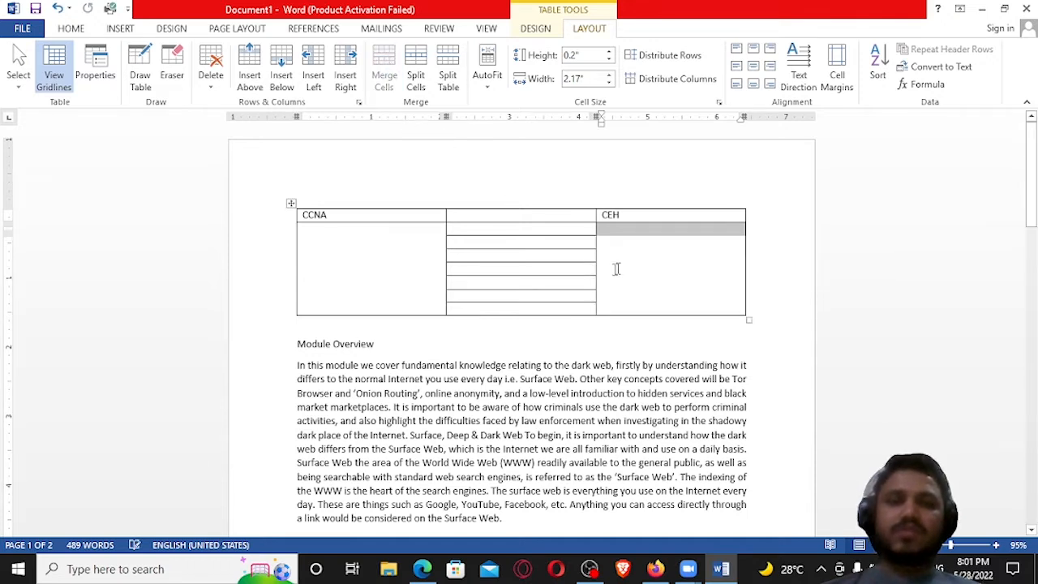
# Step: List IP, Routing, Switching and Security on separate lines in the merged cell beneath CCNA
pyautogui.click(367, 249)
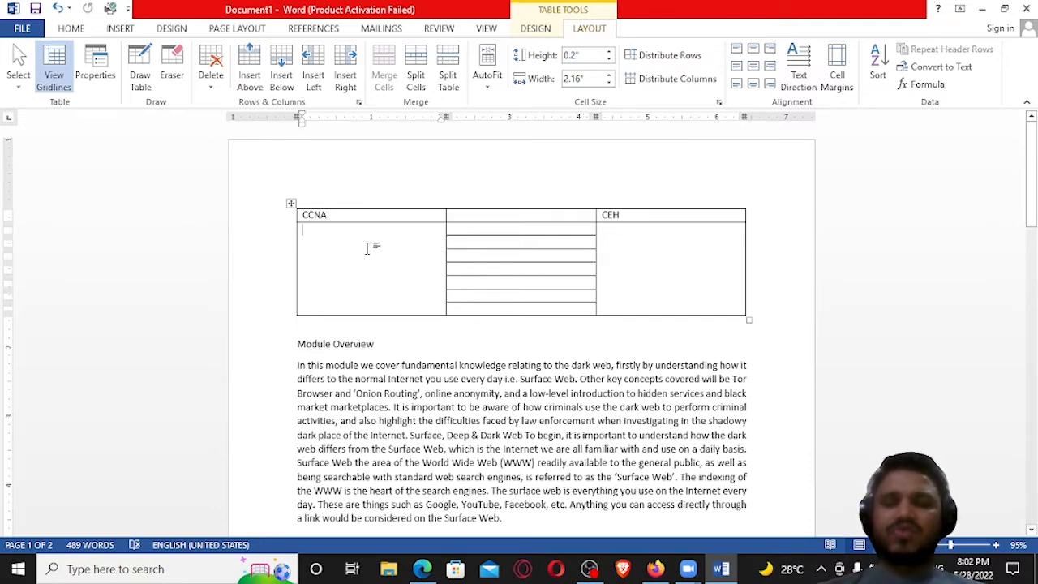
pyautogui.write('IP')
pyautogui.press('Return')
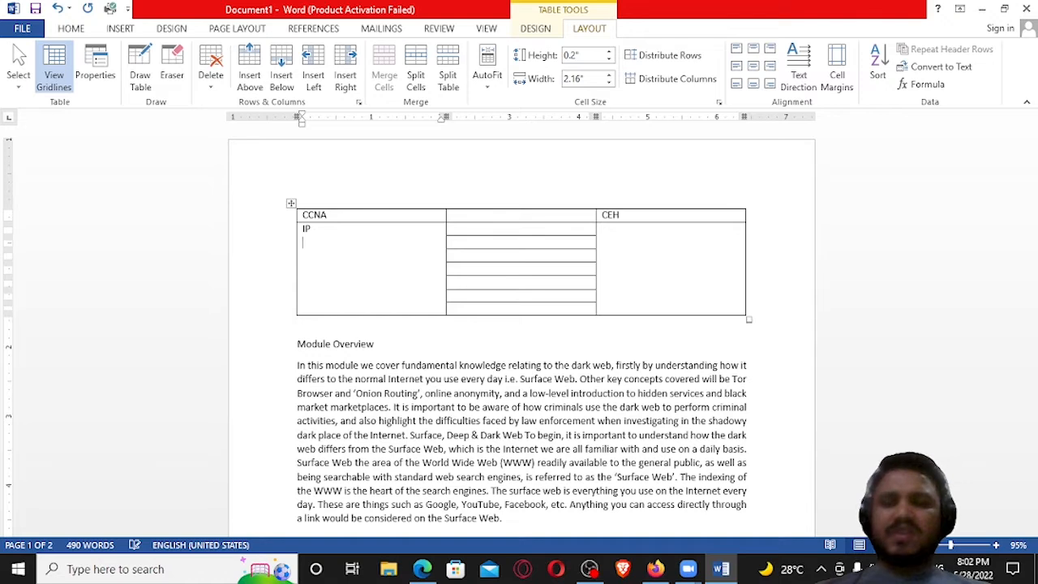
pyautogui.write('Routing ')
pyautogui.write('switching ')
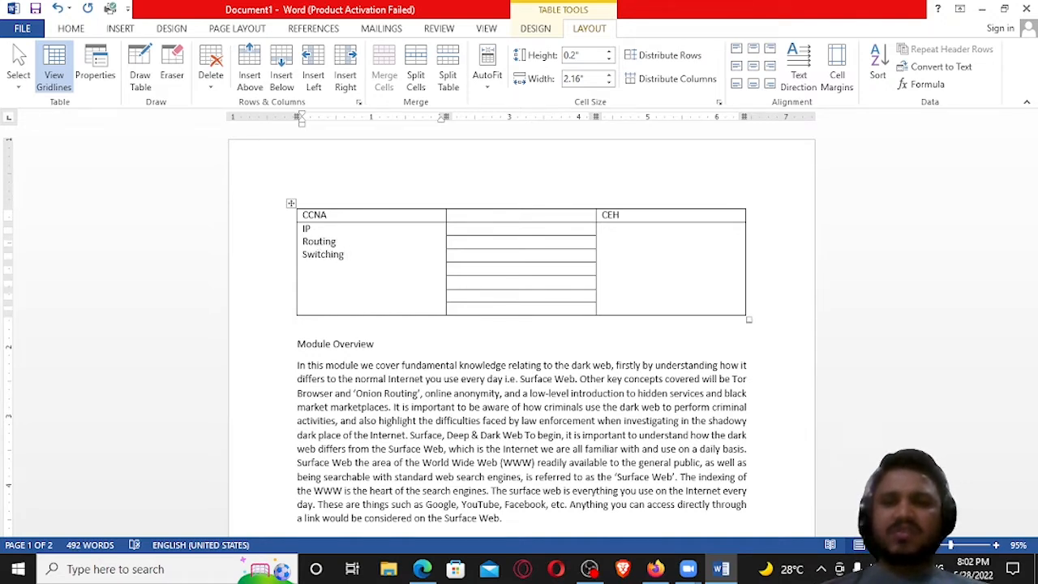
pyautogui.write('FIre')
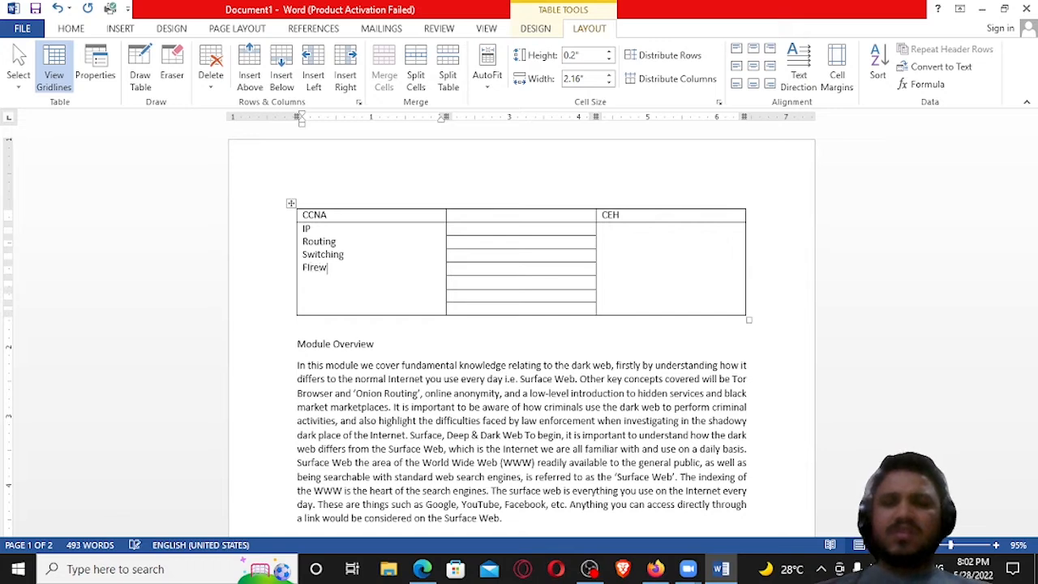
pyautogui.write('w')
pyautogui.press('BackSpace')
pyautogui.press('BackSpace')
pyautogui.press('BackSpace')
pyautogui.press('BackSpace')
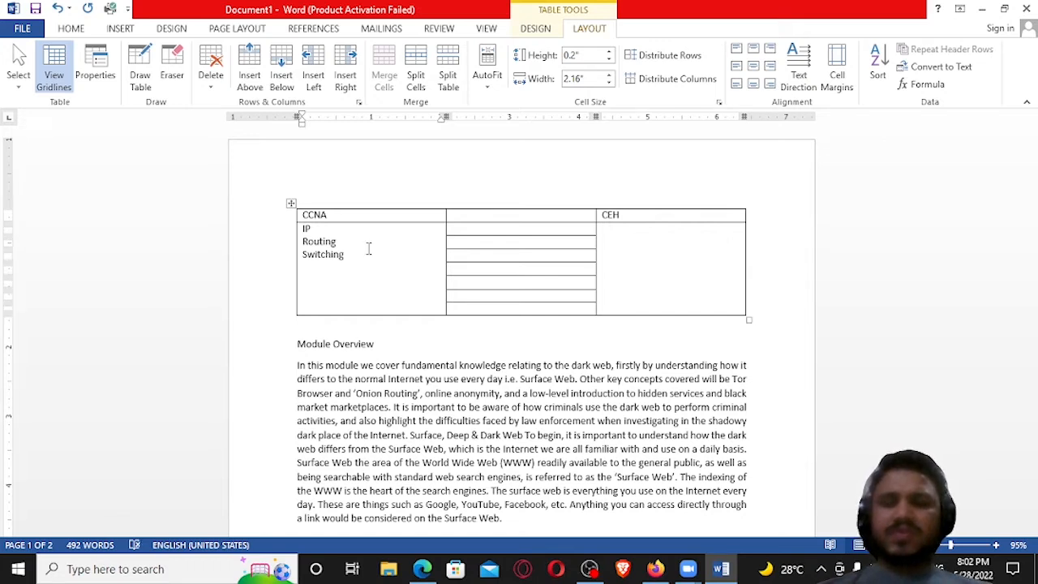
pyautogui.write('Security')
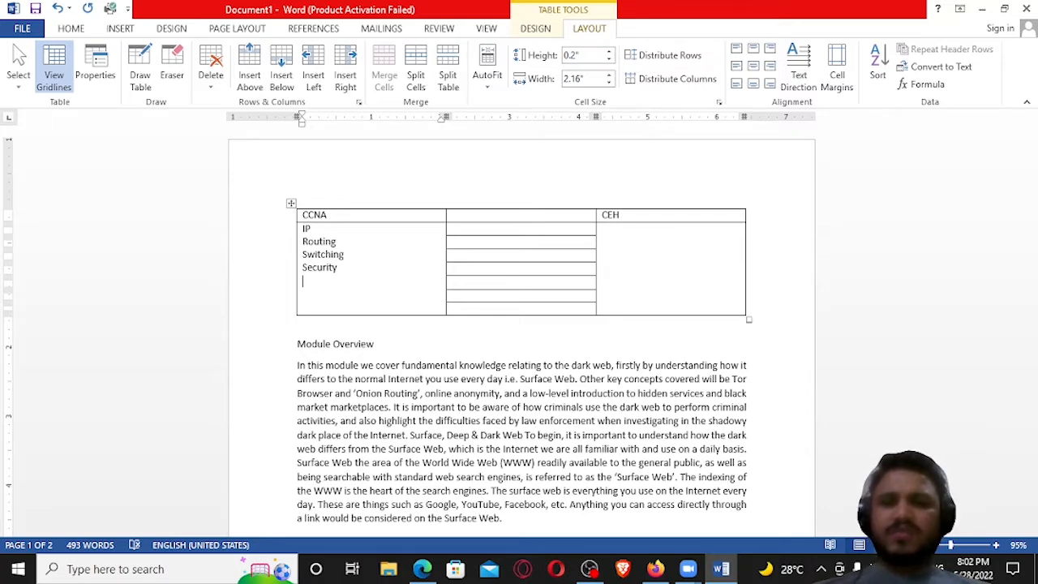
# Step: List Recon, FP and Scanning on separate lines in the merged cell beneath CEH
pyautogui.click(615, 254)
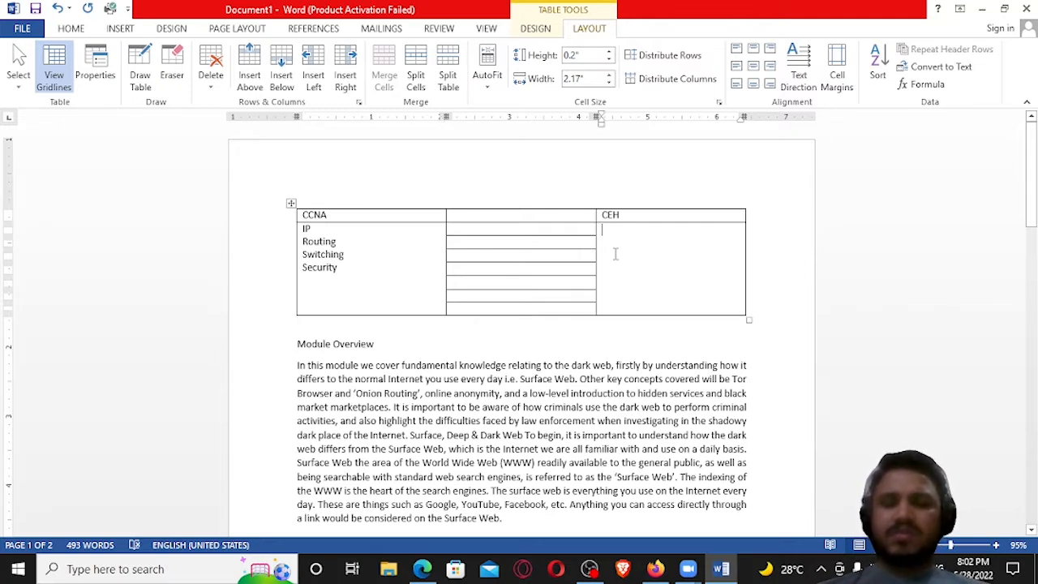
pyautogui.write('Recon ')
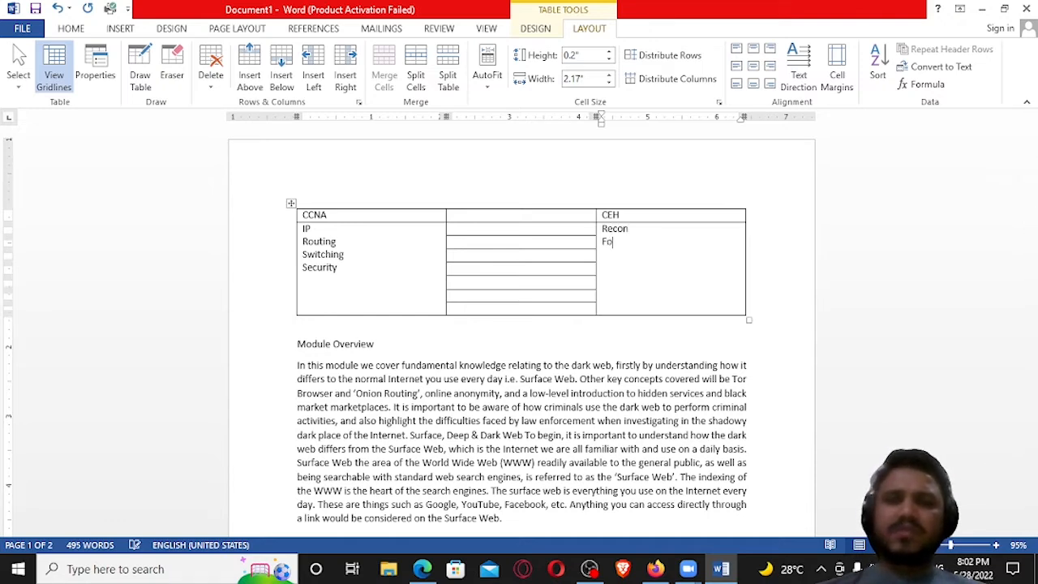
pyautogui.write('r')
pyautogui.press('BackSpace')
pyautogui.press('BackSpace')
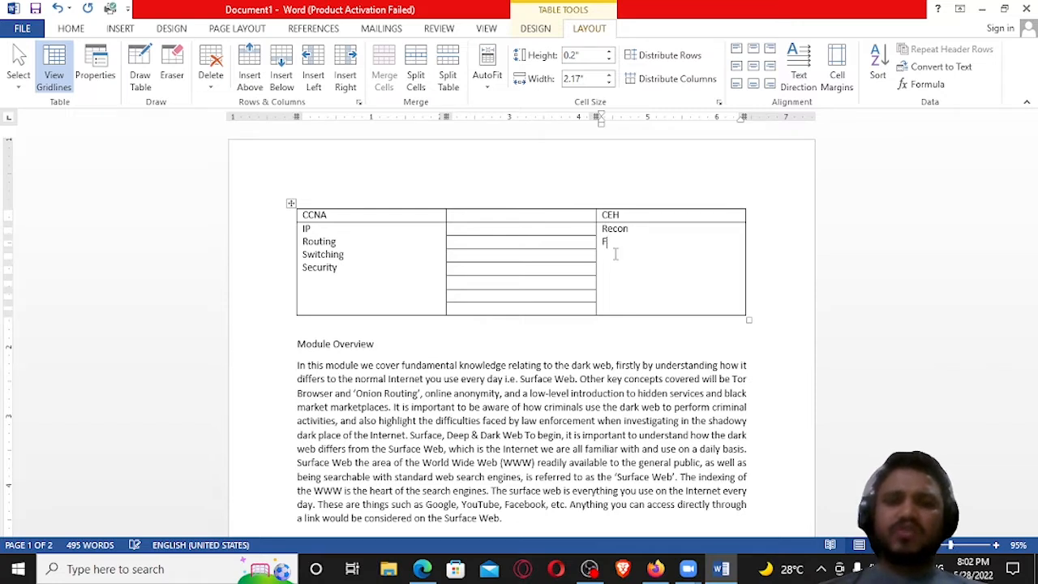
pyautogui.write('P')
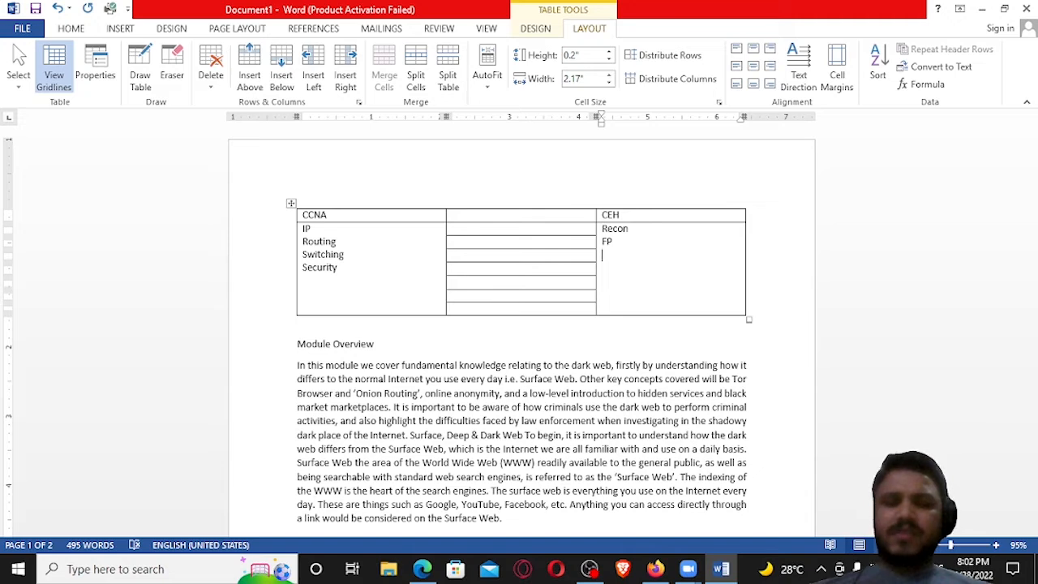
pyautogui.write('Sc')
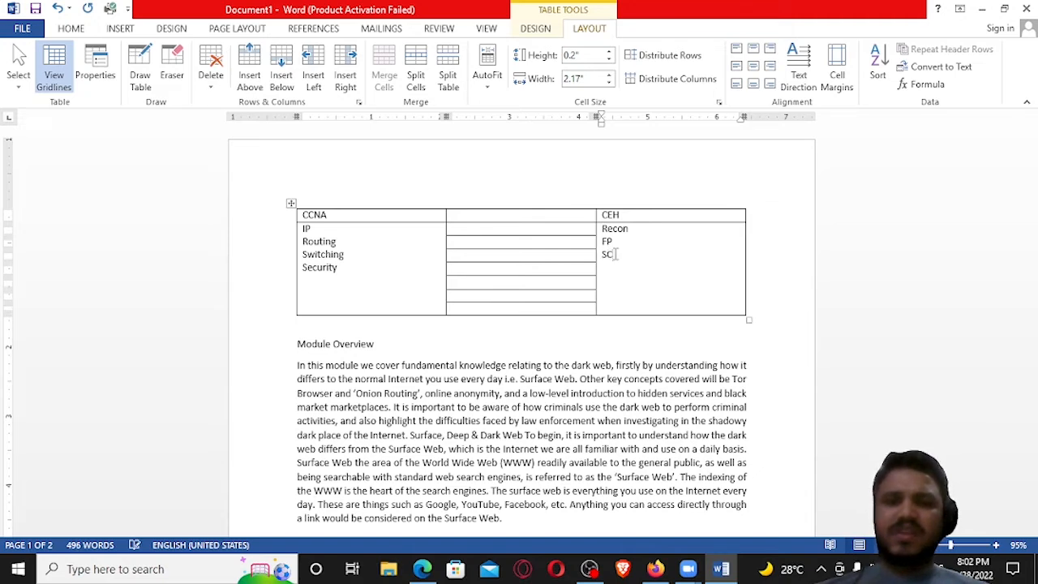
pyautogui.write('anning')
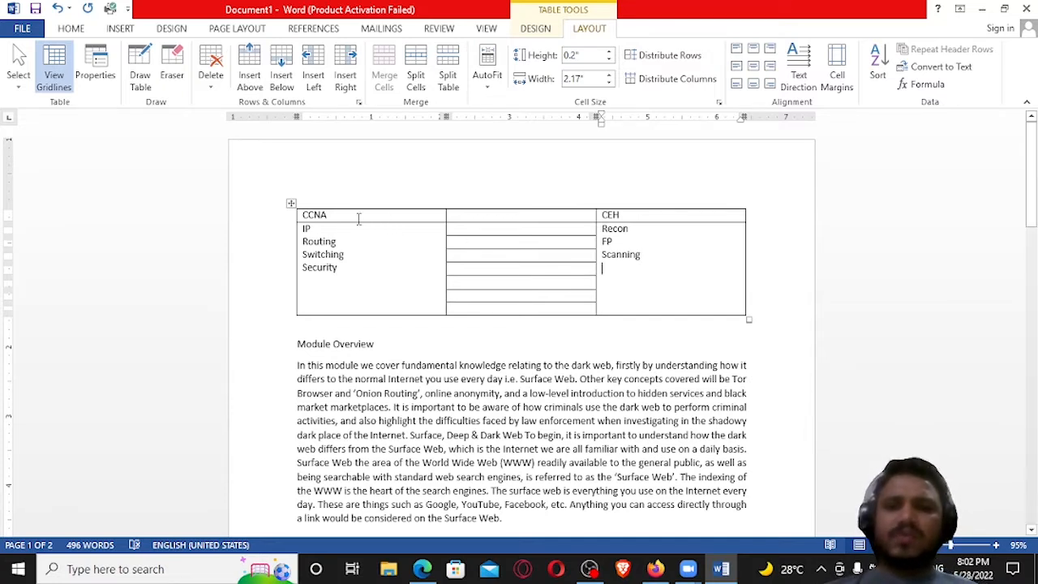
# Step: Shade the CCNA and CEH header cells yellow
pyautogui.moveTo(358, 217); pyautogui.dragTo(286, 213)
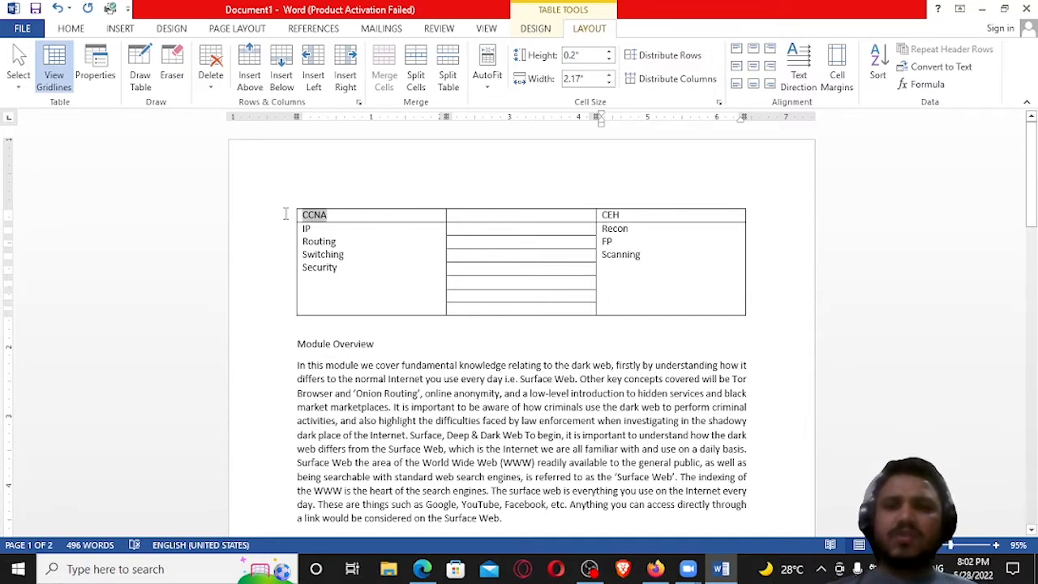
pyautogui.click(536, 29)
pyautogui.click(592, 57)
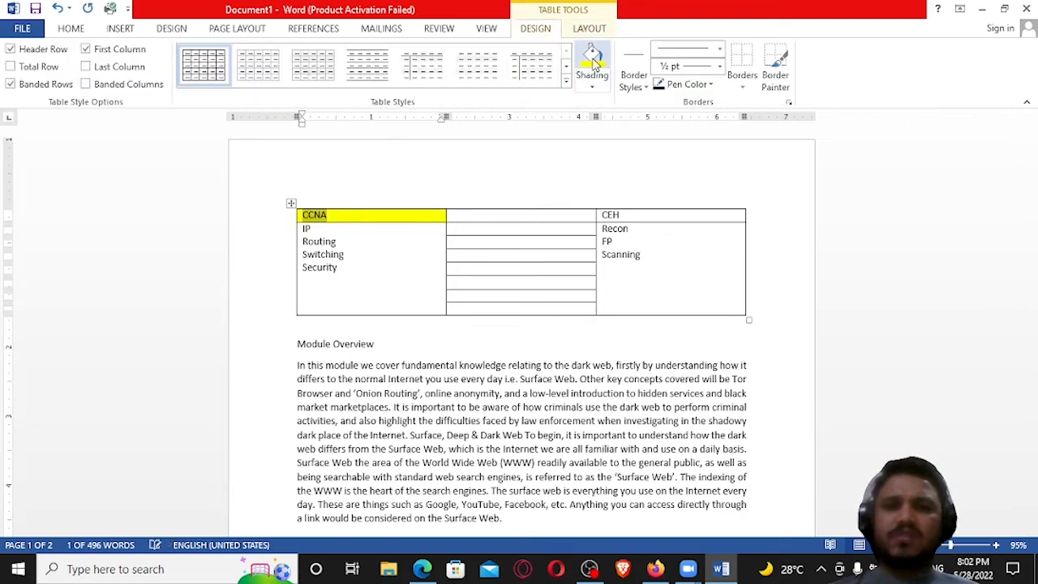
pyautogui.click(630, 214)
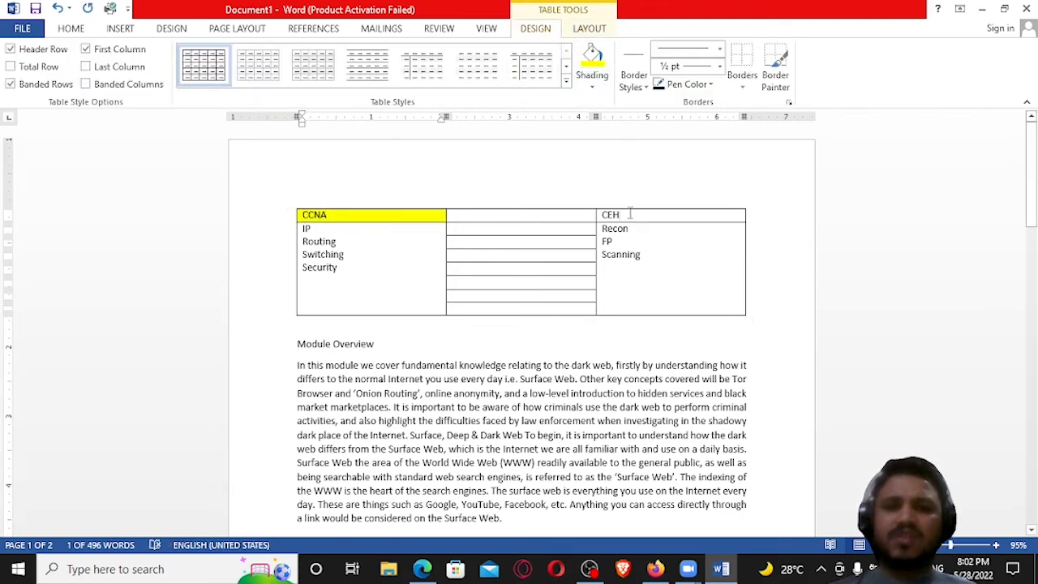
pyautogui.click(593, 57)
# Step: Shade the merged cells beneath CEH and CCNA with a light gold theme color
pyautogui.click(642, 289)
pyautogui.moveTo(644, 267); pyautogui.dragTo(602, 229)
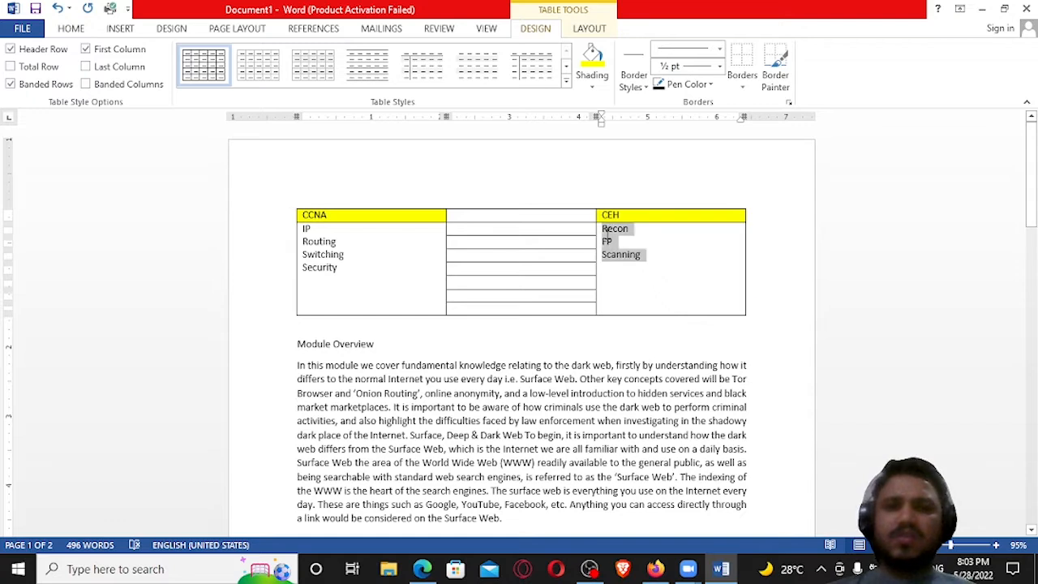
pyautogui.click(592, 86)
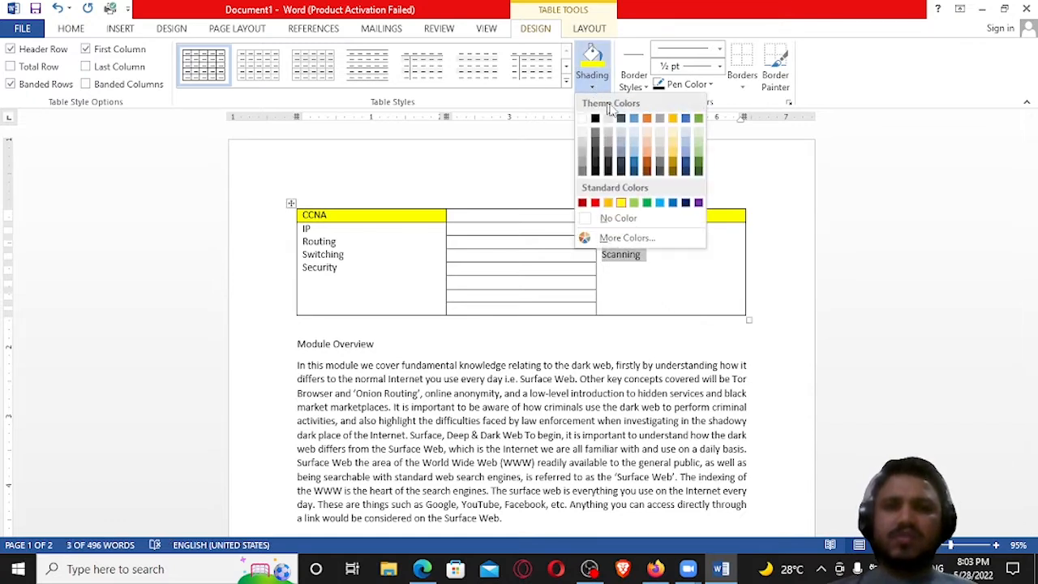
pyautogui.click(674, 145)
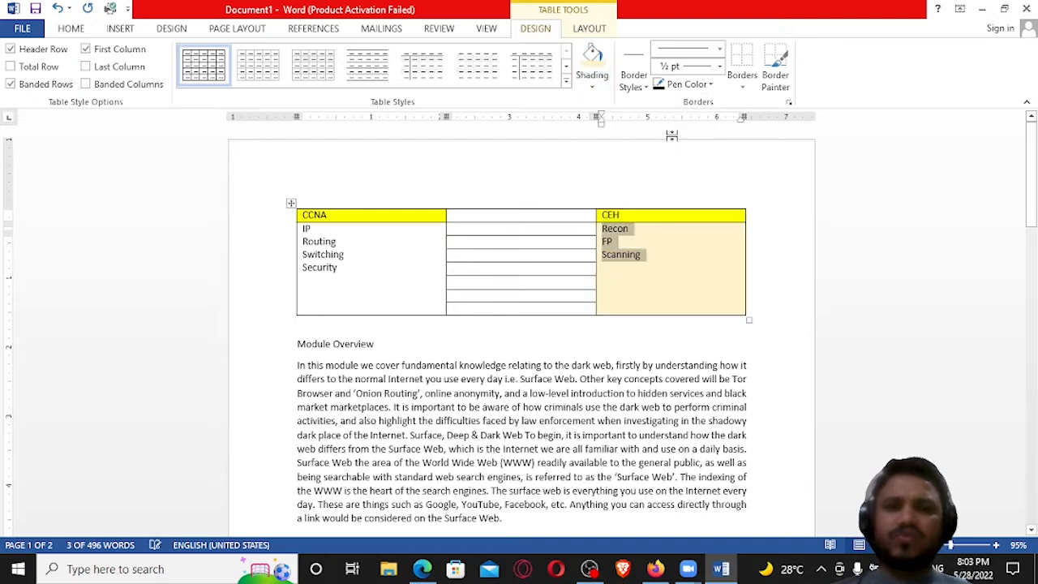
pyautogui.click(404, 282)
pyautogui.click(593, 54)
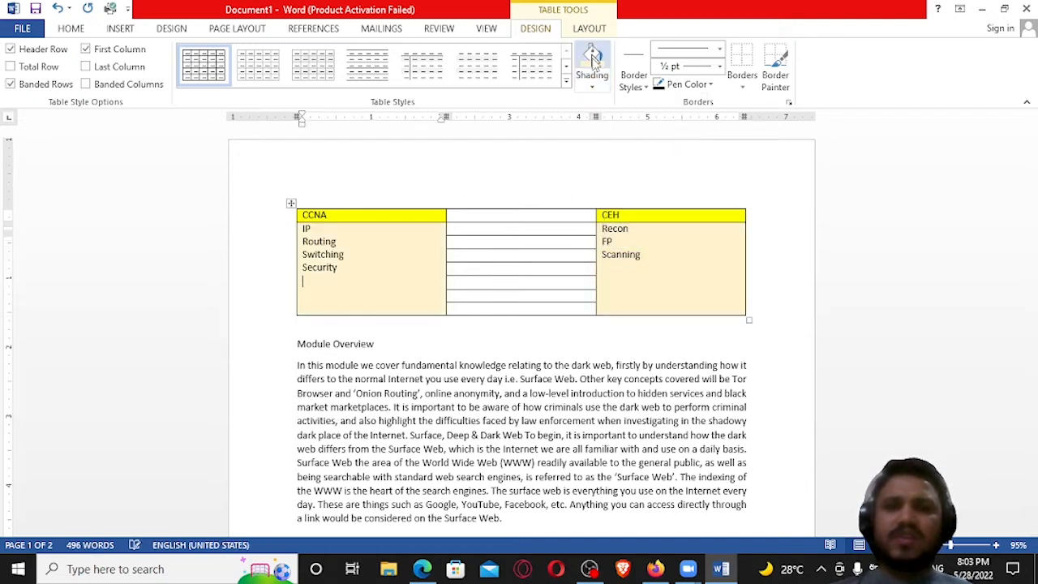
# Step: Try deleting the table's empty middle column, and undo the deletion
pyautogui.click(522, 274)
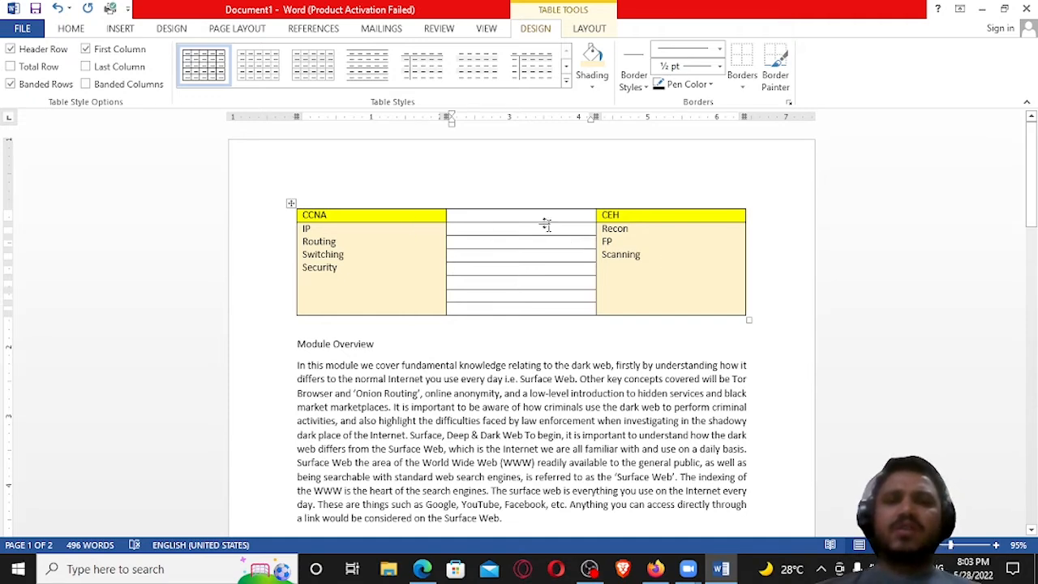
pyautogui.click(590, 29)
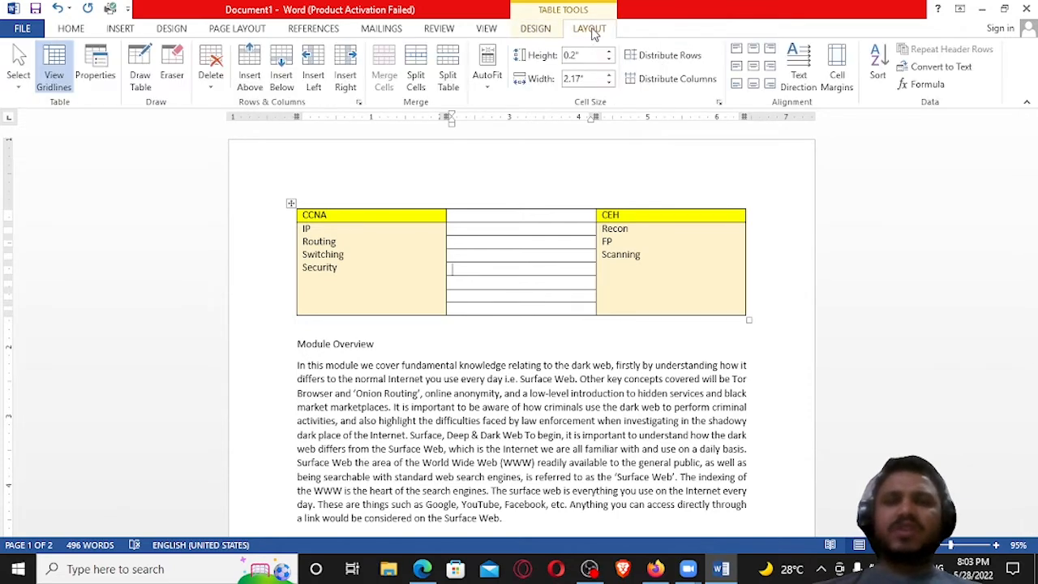
pyautogui.click(491, 215)
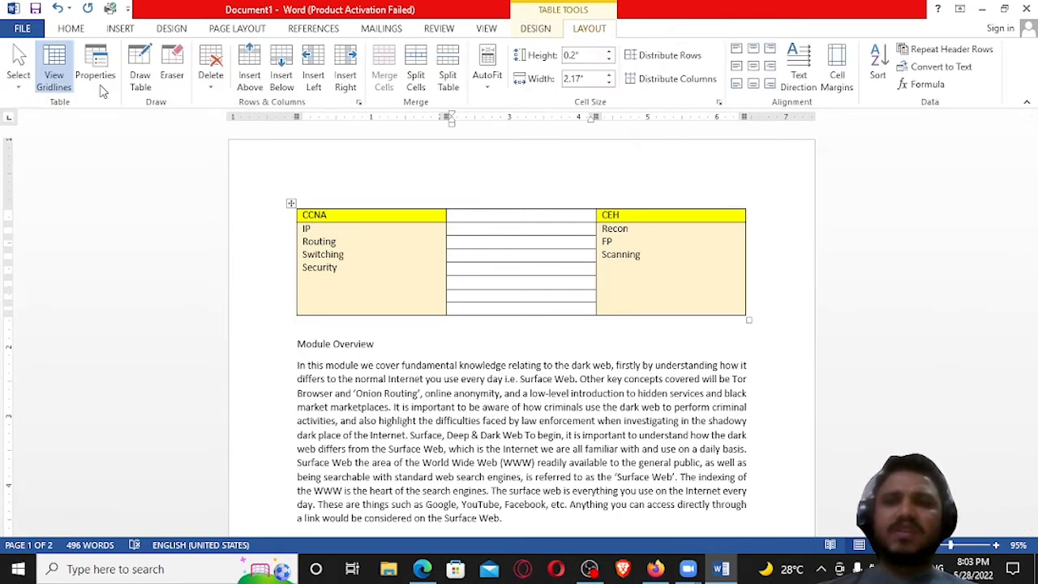
pyautogui.click(214, 81)
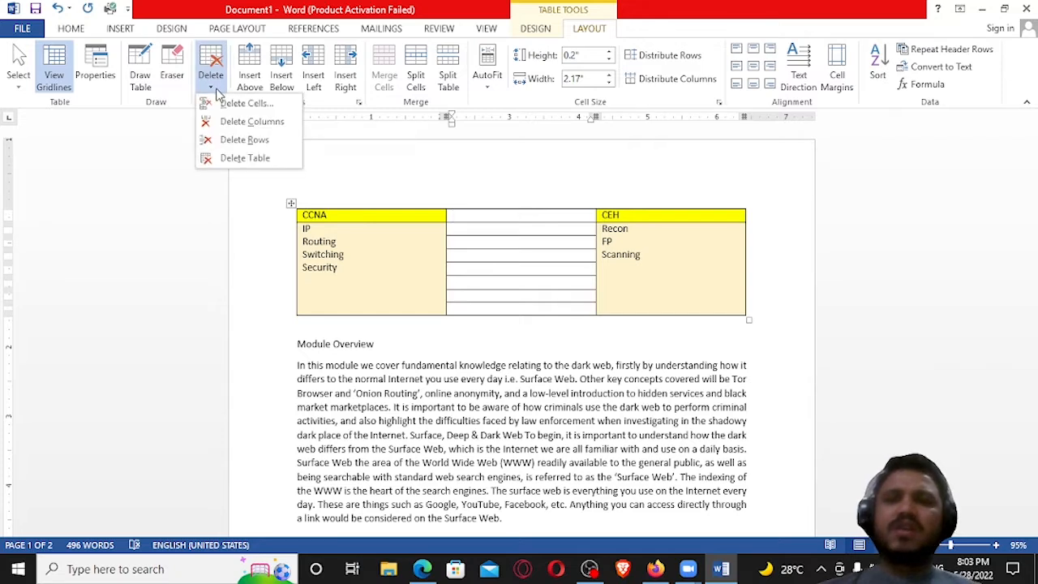
pyautogui.click(243, 123)
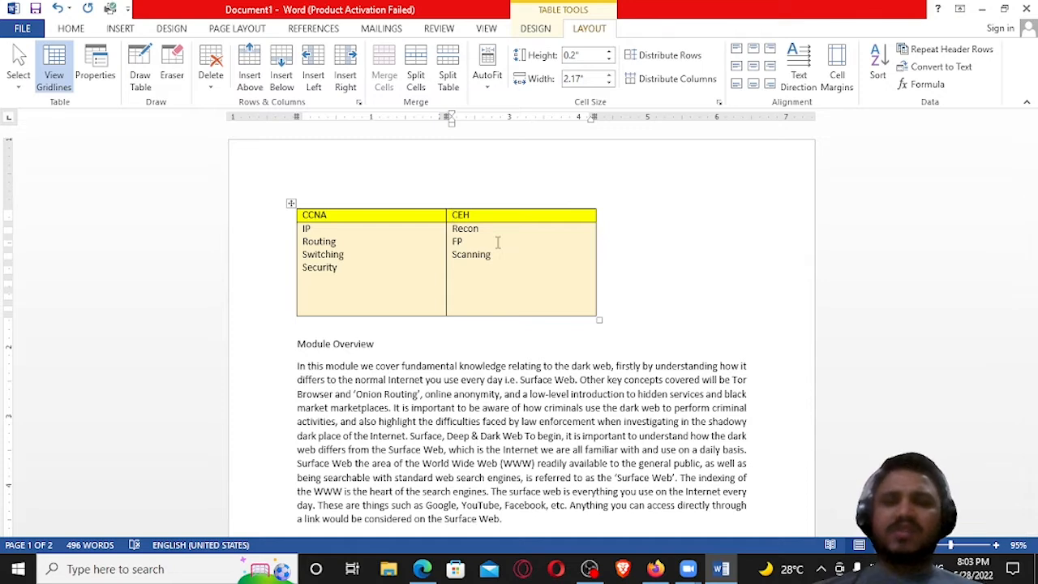
pyautogui.hotkey('ctrl', 'z')
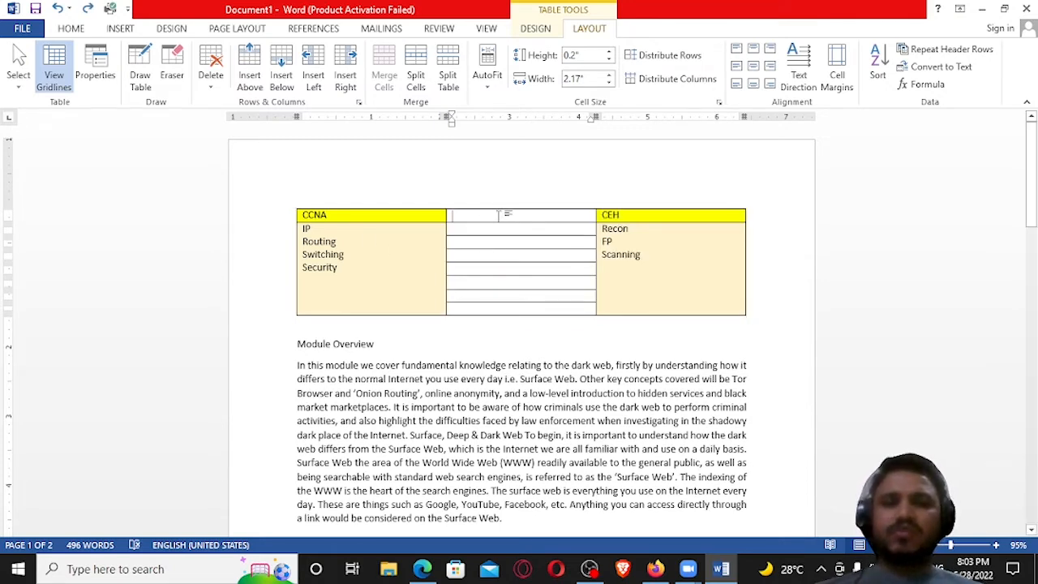
# Step: Erase the middle column's row lines and its top and bottom borders, and open the document's print preview
pyautogui.moveTo(498, 214); pyautogui.dragTo(512, 278)
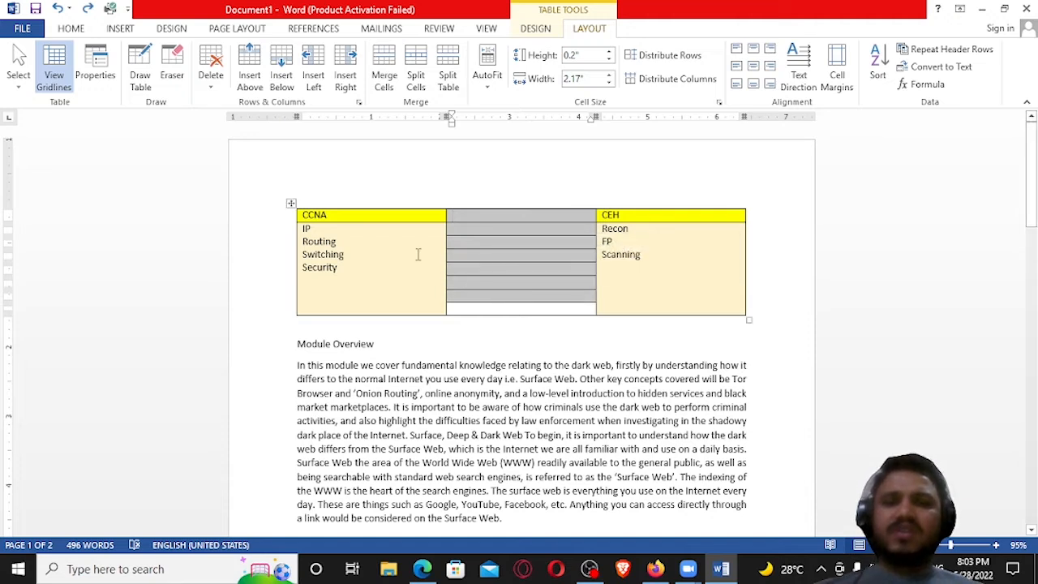
pyautogui.click(509, 253)
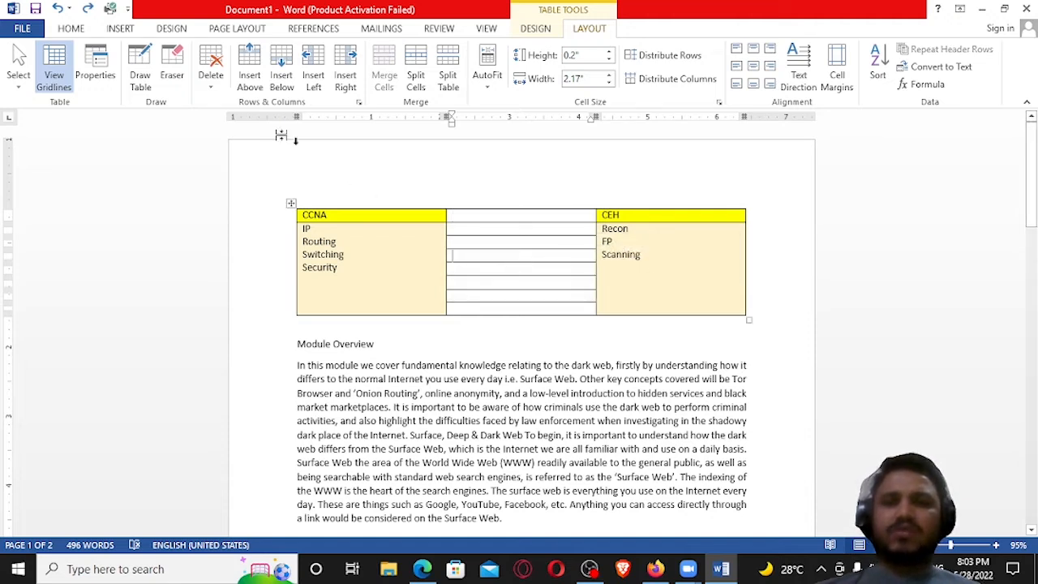
pyautogui.click(171, 65)
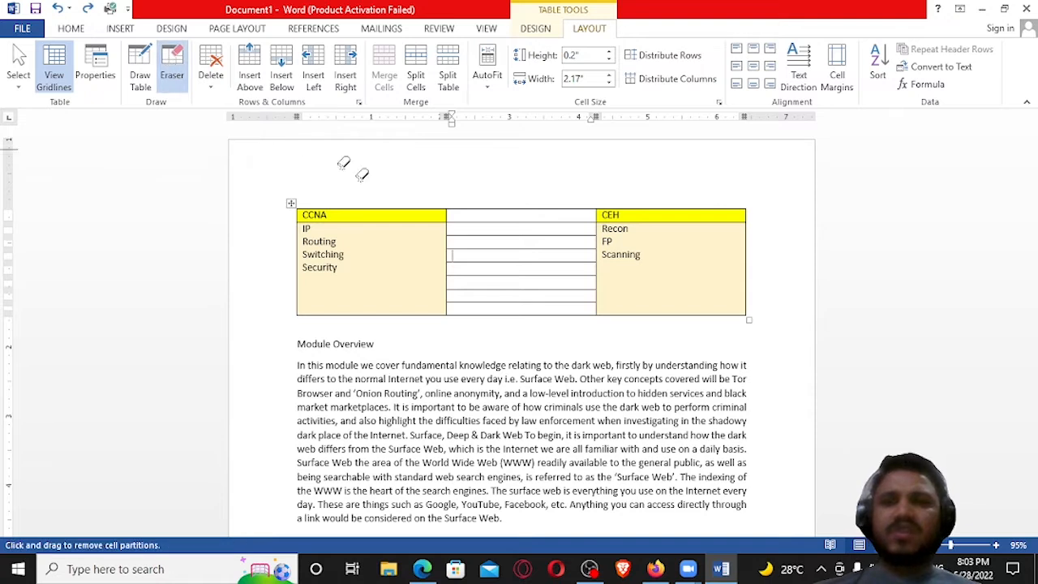
pyautogui.moveTo(522, 216); pyautogui.dragTo(528, 304)
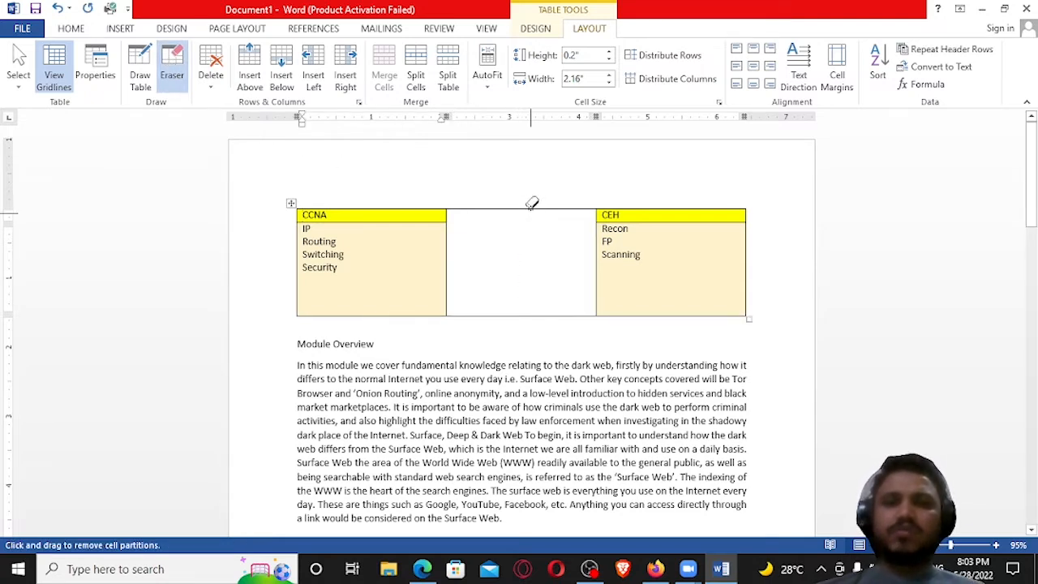
pyautogui.moveTo(533, 191); pyautogui.dragTo(529, 232)
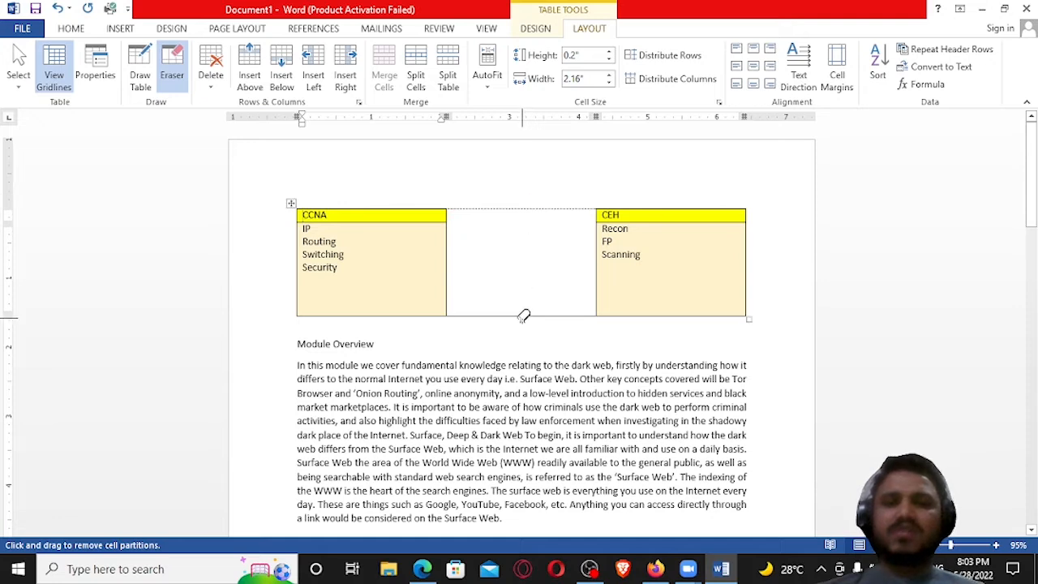
pyautogui.moveTo(523, 331); pyautogui.dragTo(521, 297)
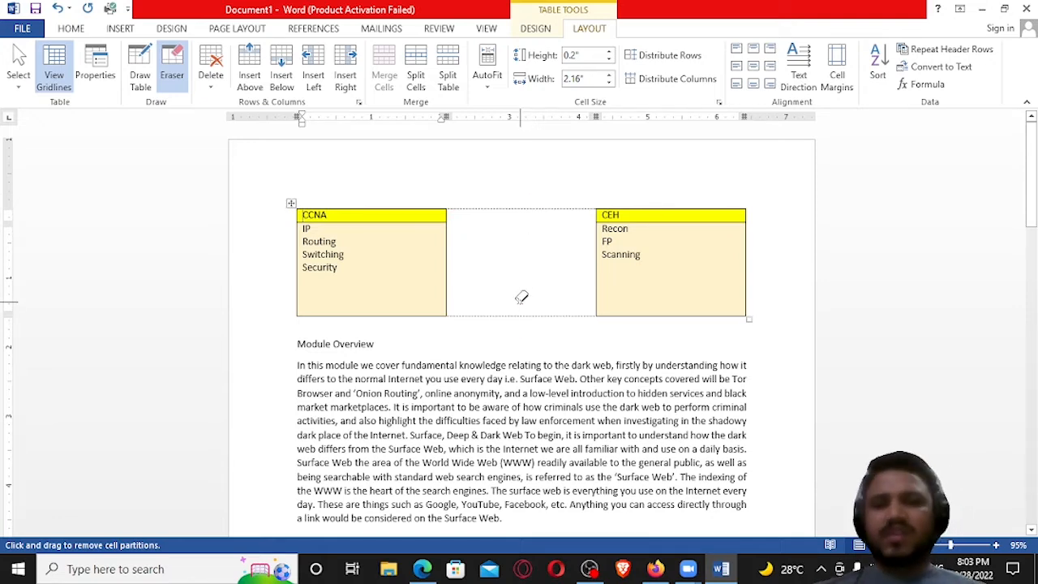
pyautogui.hotkey('ctrl', 'p')
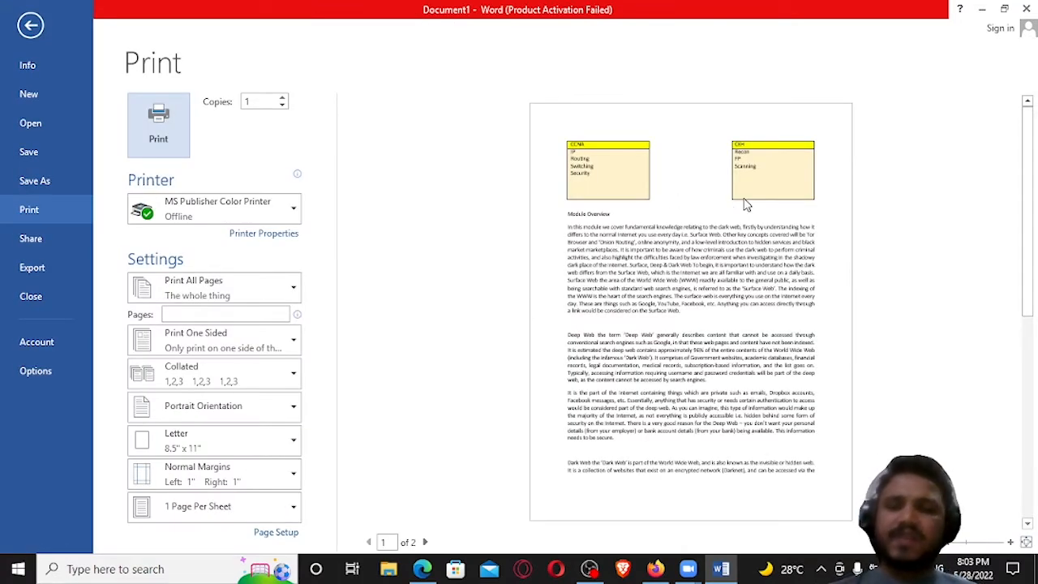
# Step: Close the print preview and check the available table deletion options
pyautogui.press('Escape')
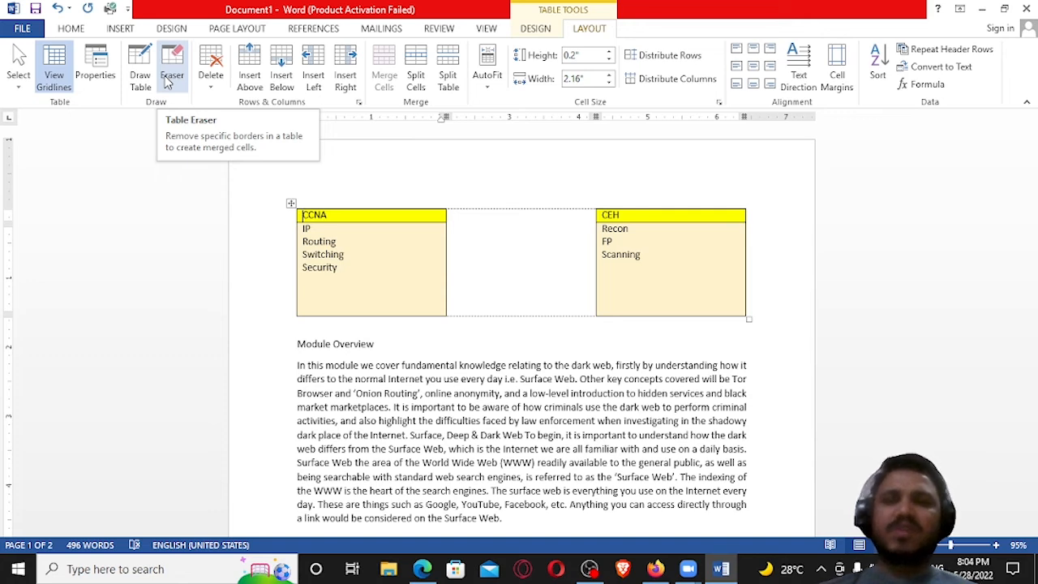
pyautogui.click(211, 71)
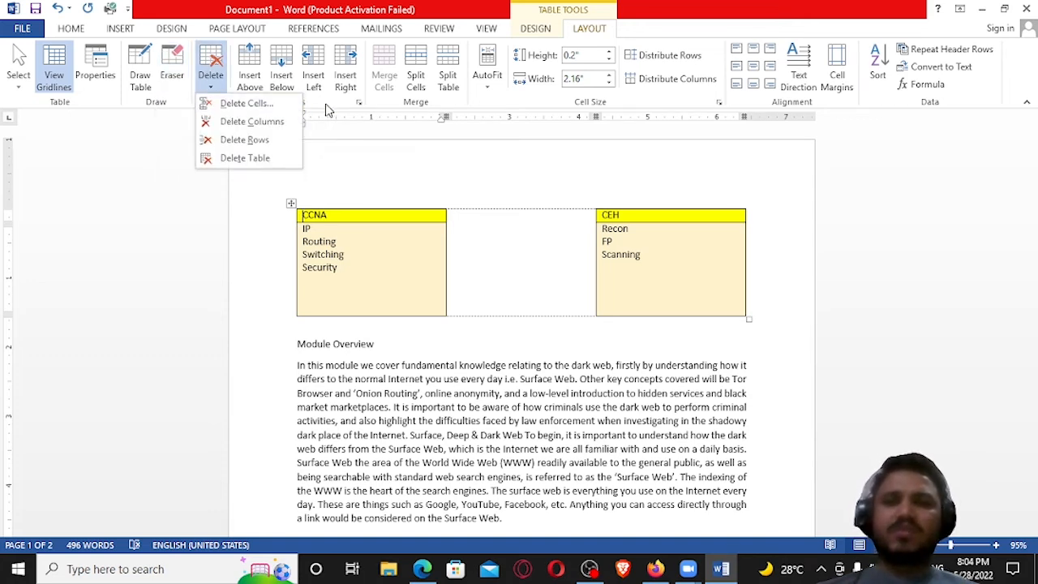
pyautogui.click(546, 273)
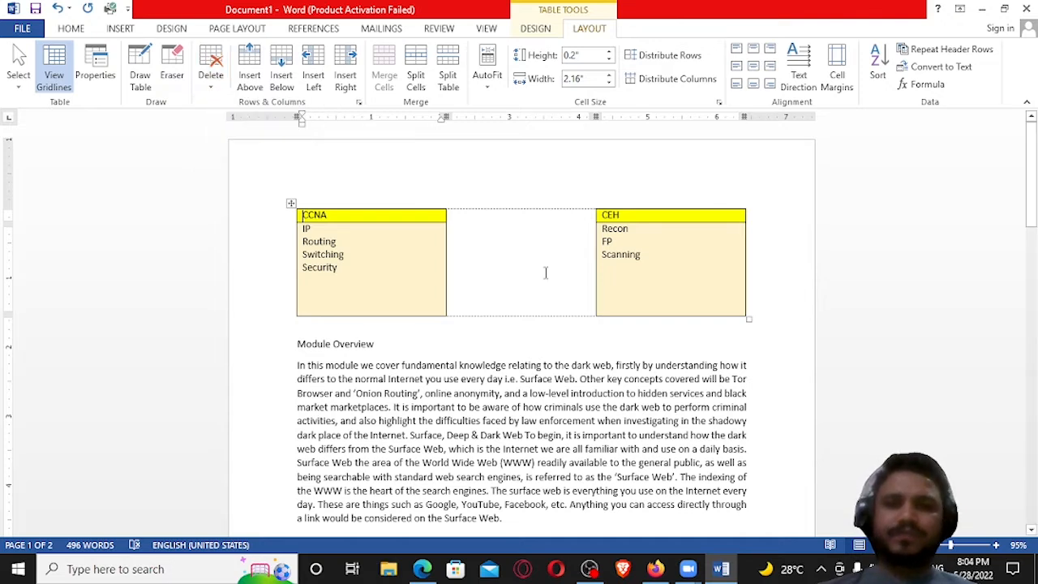
# Step: Split the merged cell beneath CCNA into two columns and one row
pyautogui.click(362, 274)
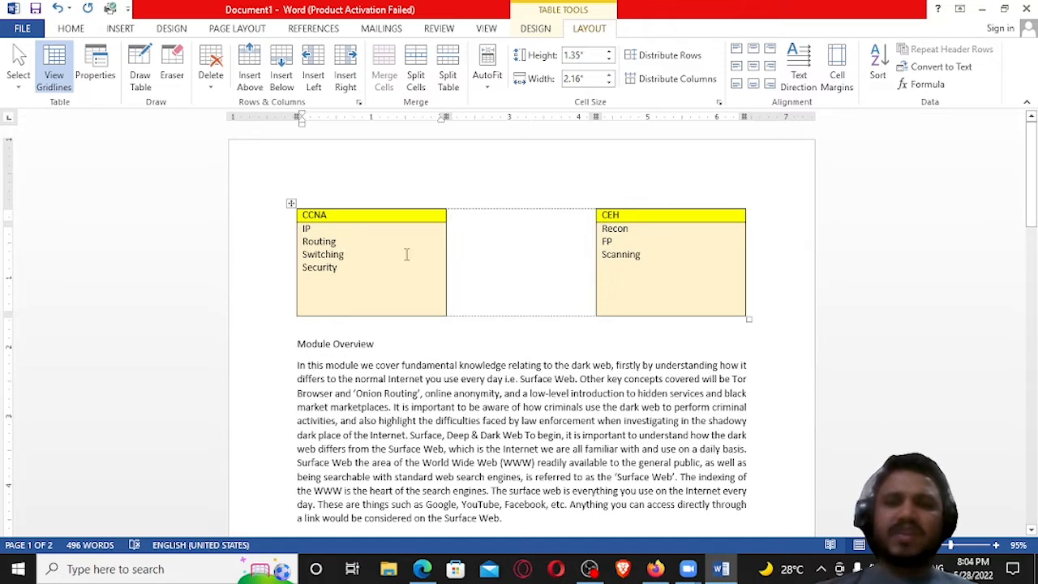
pyautogui.click(537, 29)
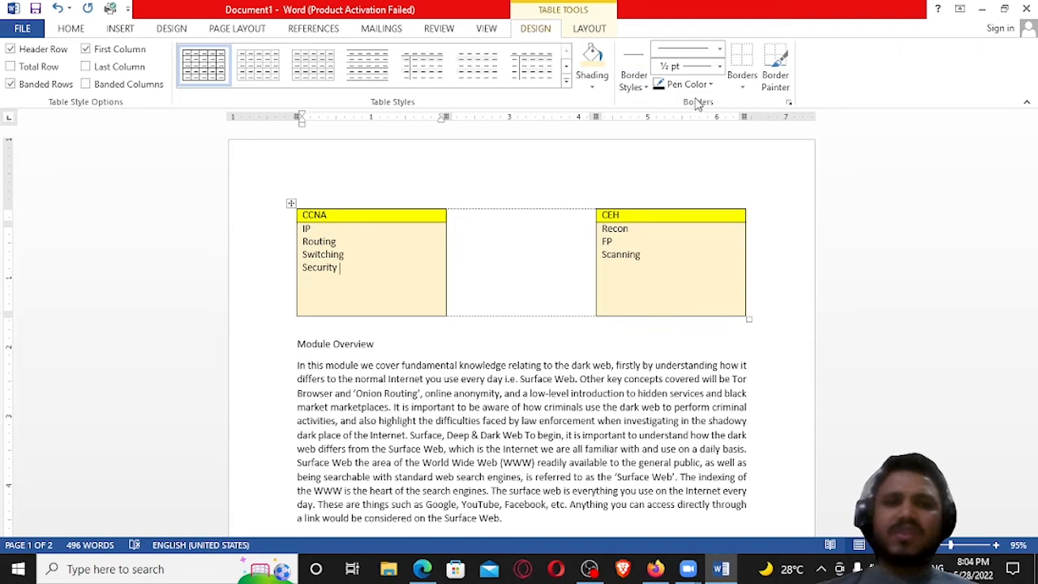
pyautogui.click(597, 31)
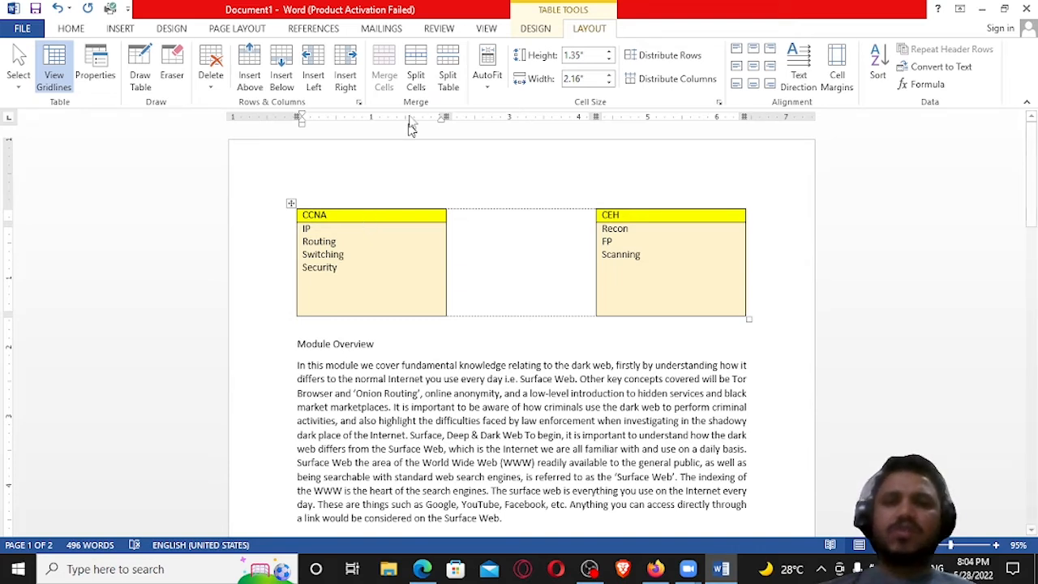
pyautogui.click(419, 65)
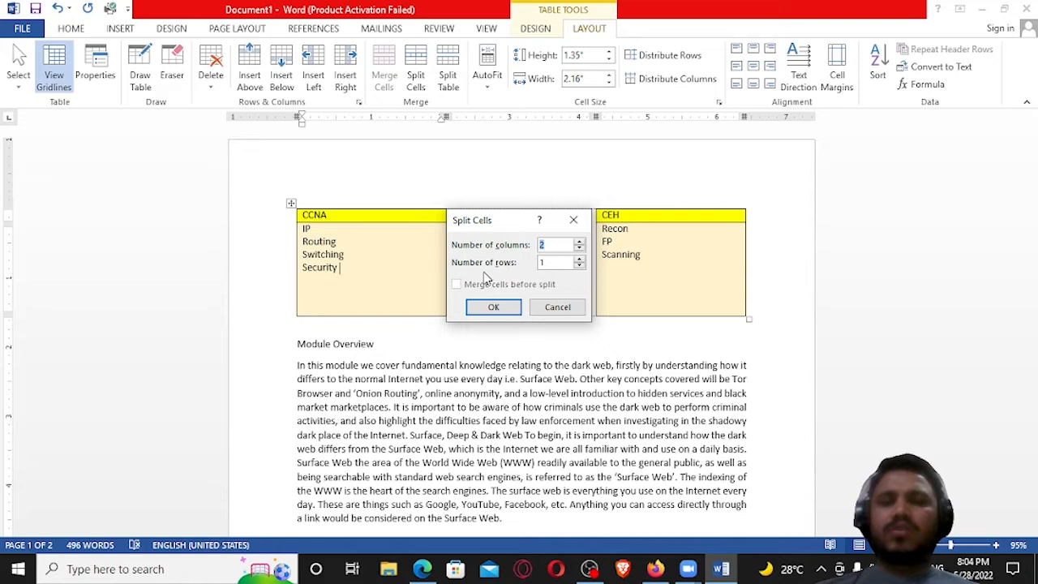
pyautogui.click(486, 306)
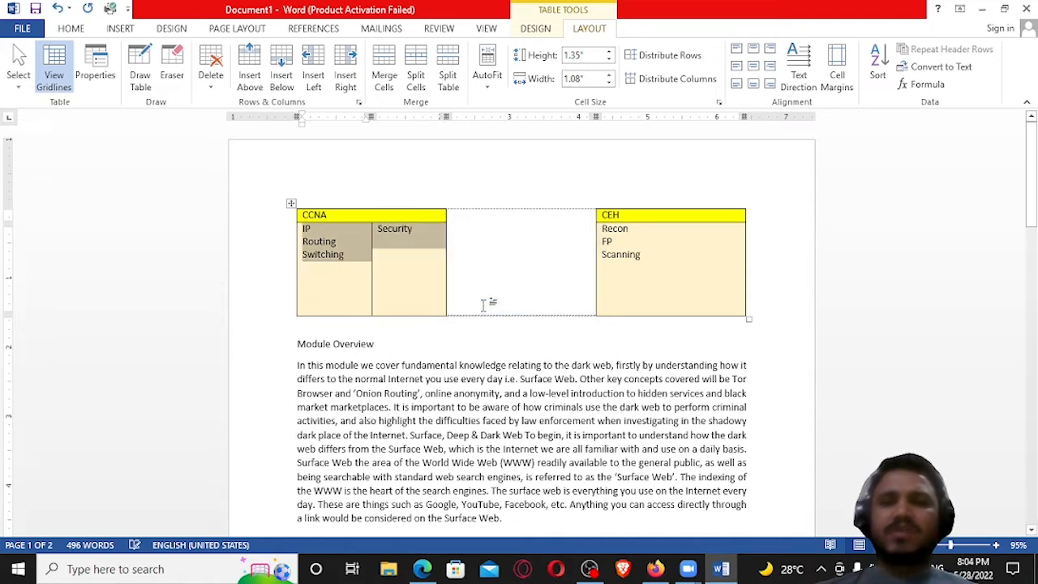
pyautogui.click(407, 302)
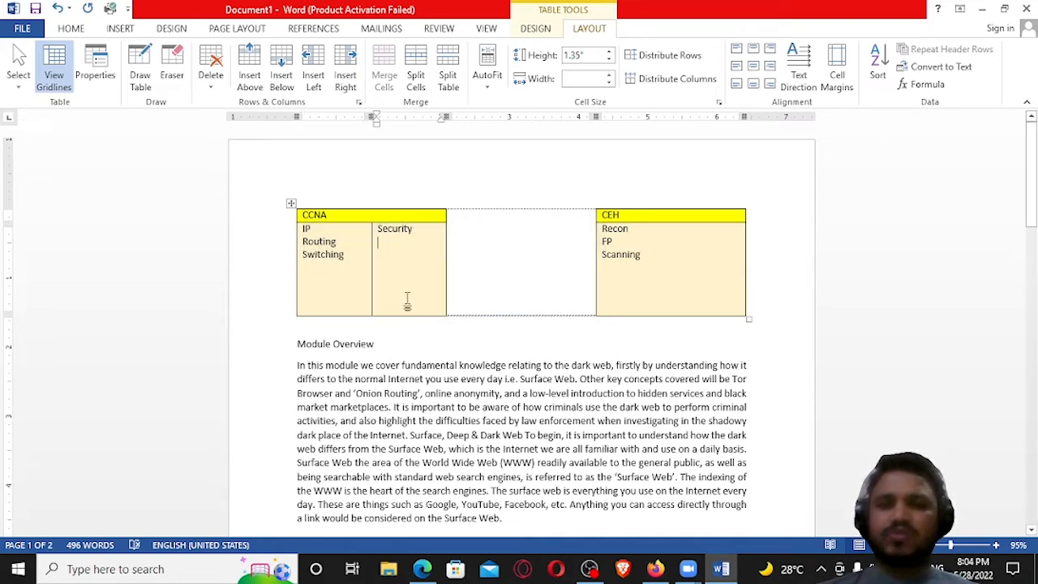
# Step: Split the merged cell beneath CEH into three columns and one row
pyautogui.click(676, 269)
pyautogui.click(417, 78)
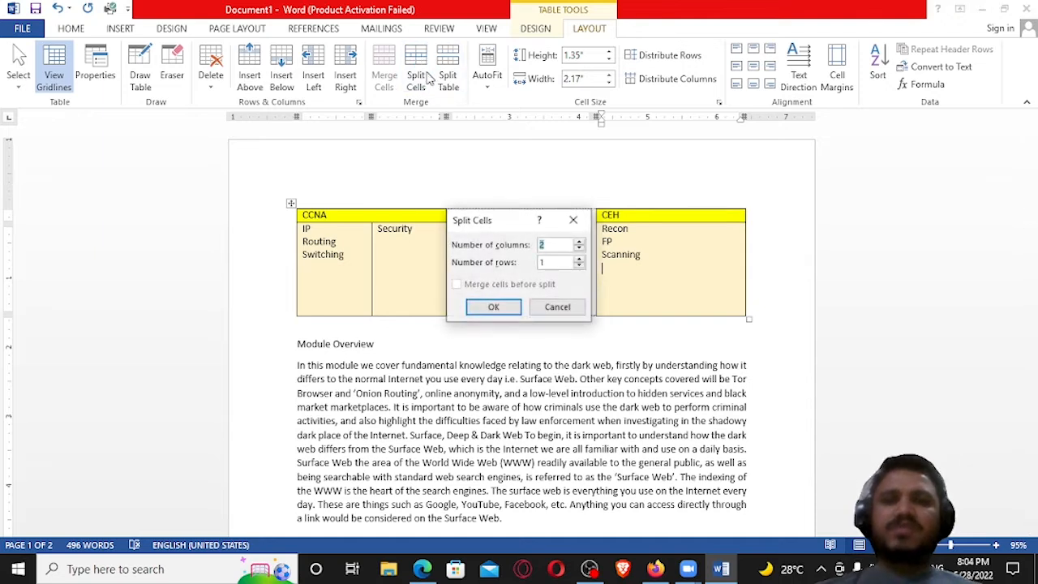
pyautogui.click(579, 241)
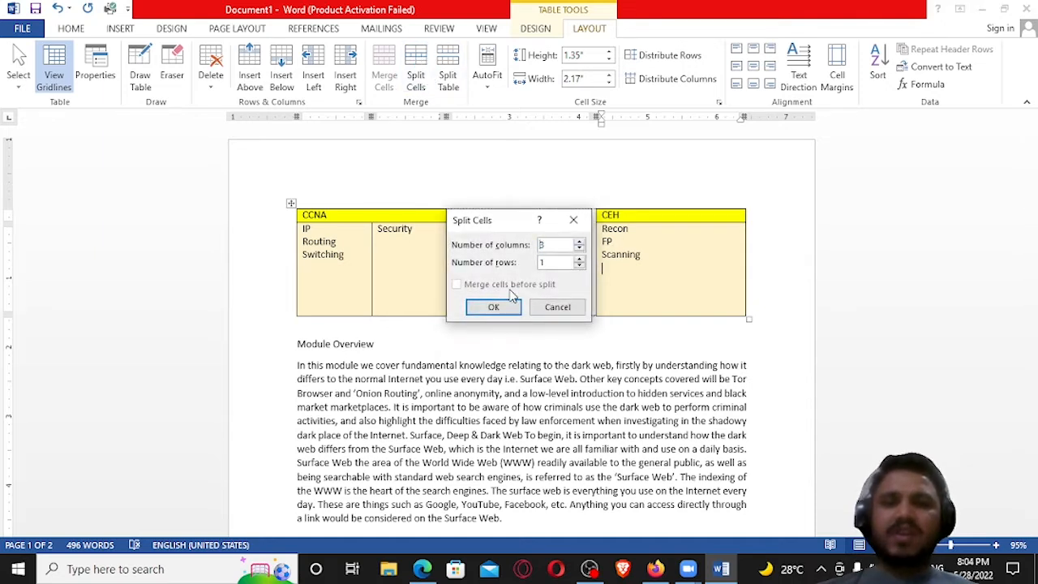
pyautogui.click(492, 307)
pyautogui.click(675, 290)
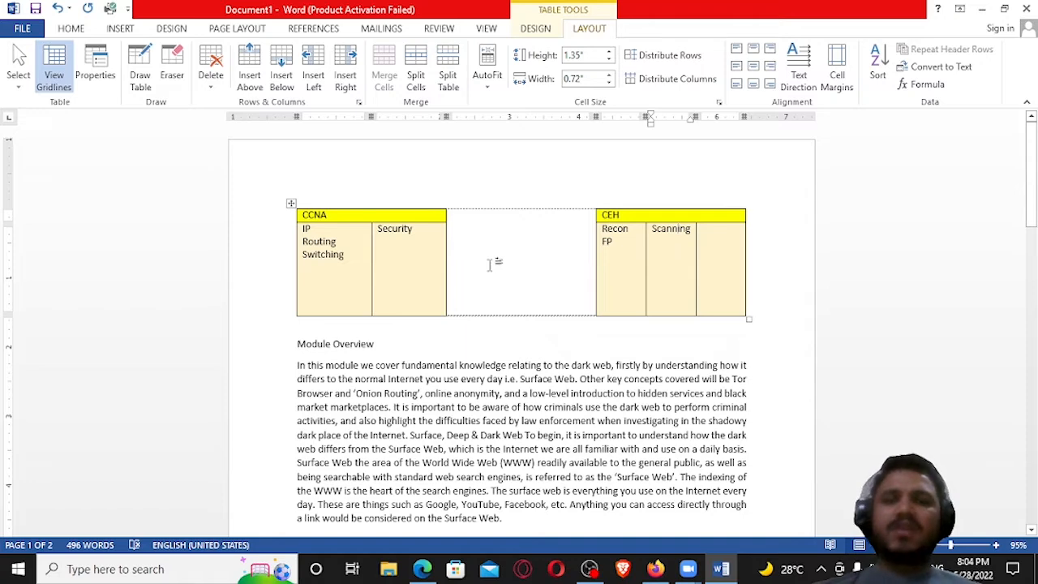
# Step: Add a row at the end of the table and split it off as a separate table
pyautogui.click(711, 309)
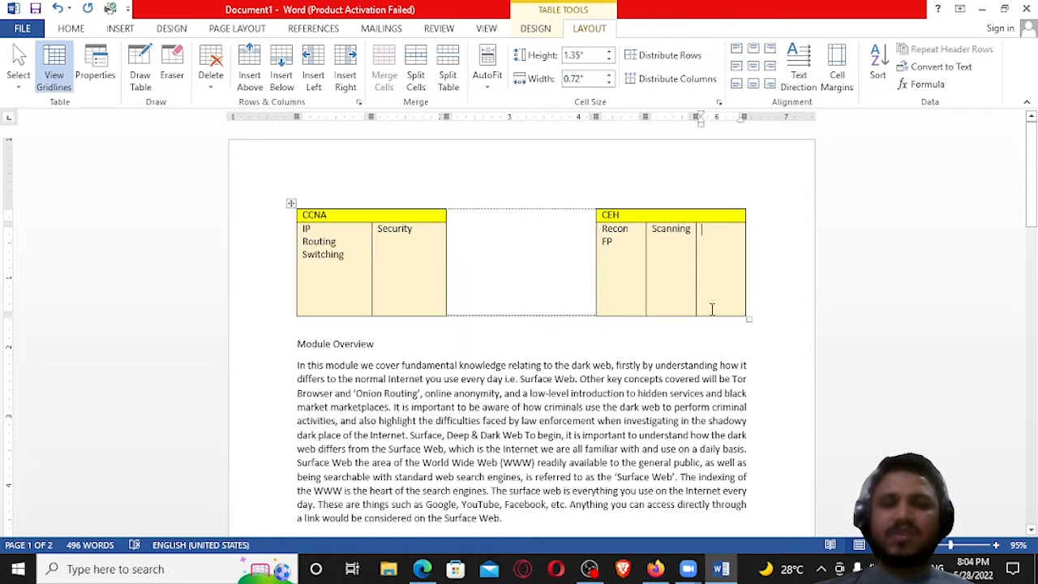
pyautogui.press('Tab')
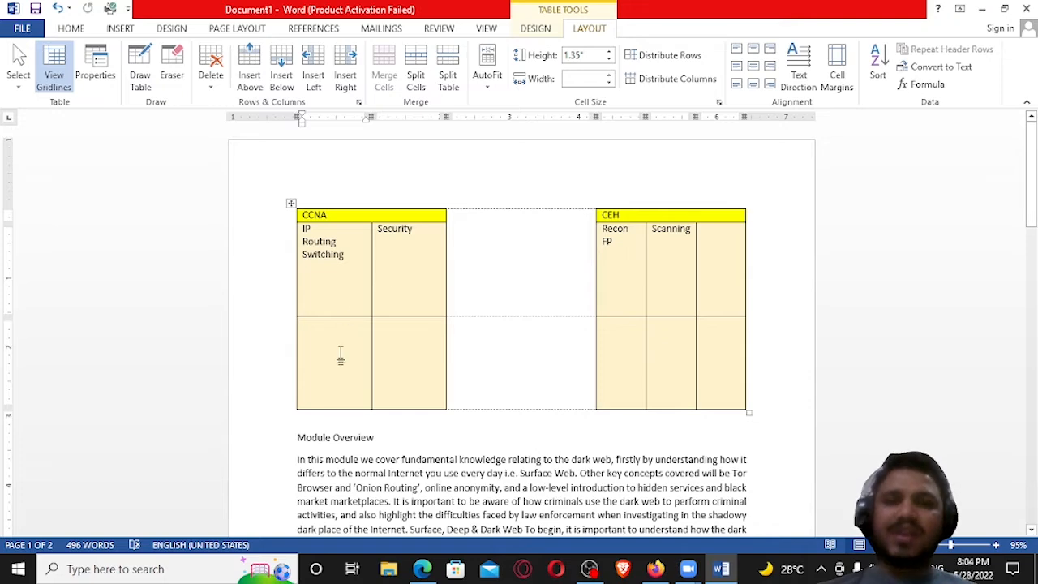
pyautogui.click(448, 75)
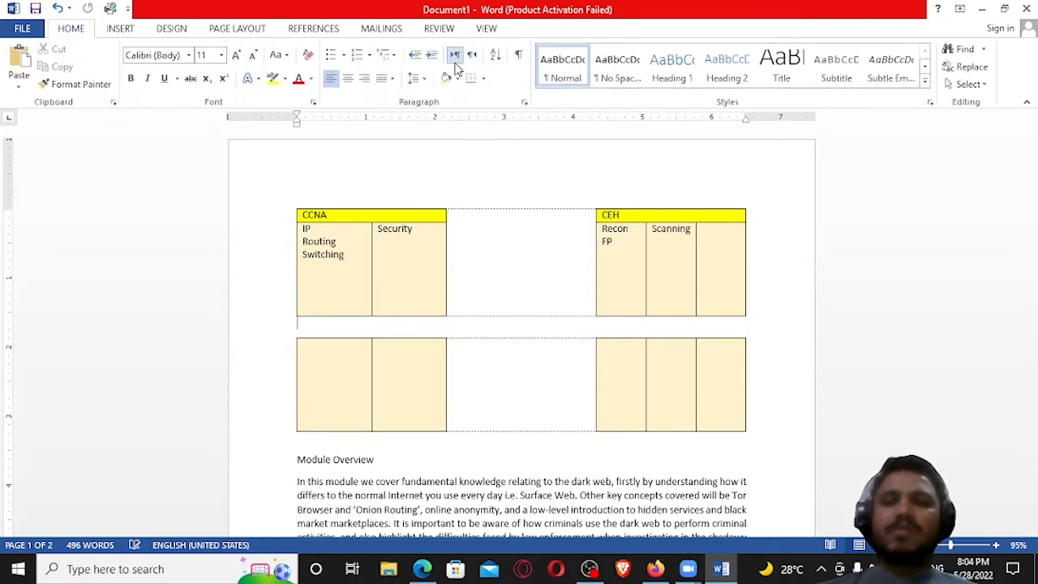
pyautogui.click(348, 362)
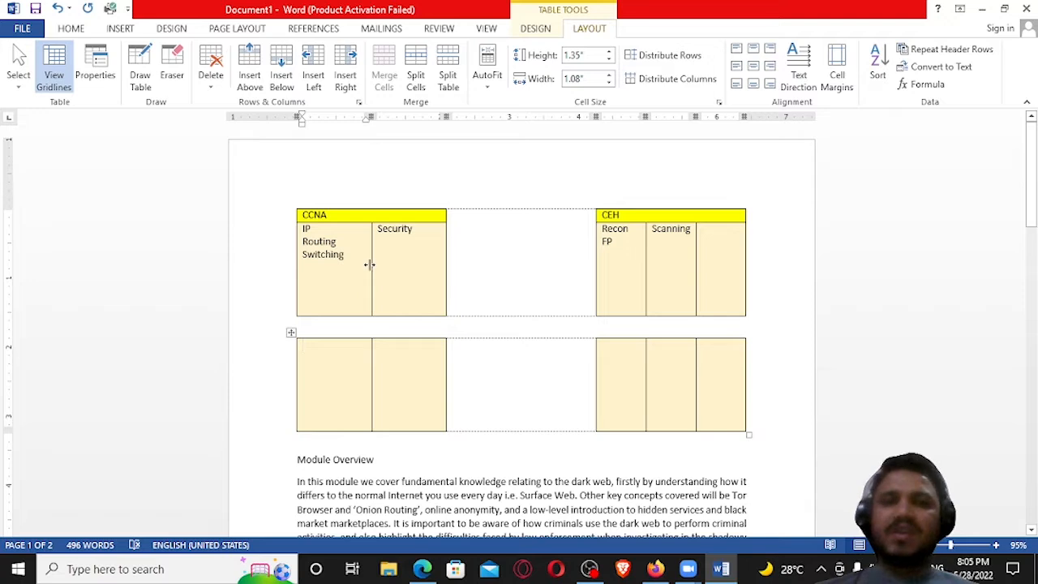
pyautogui.click(399, 387)
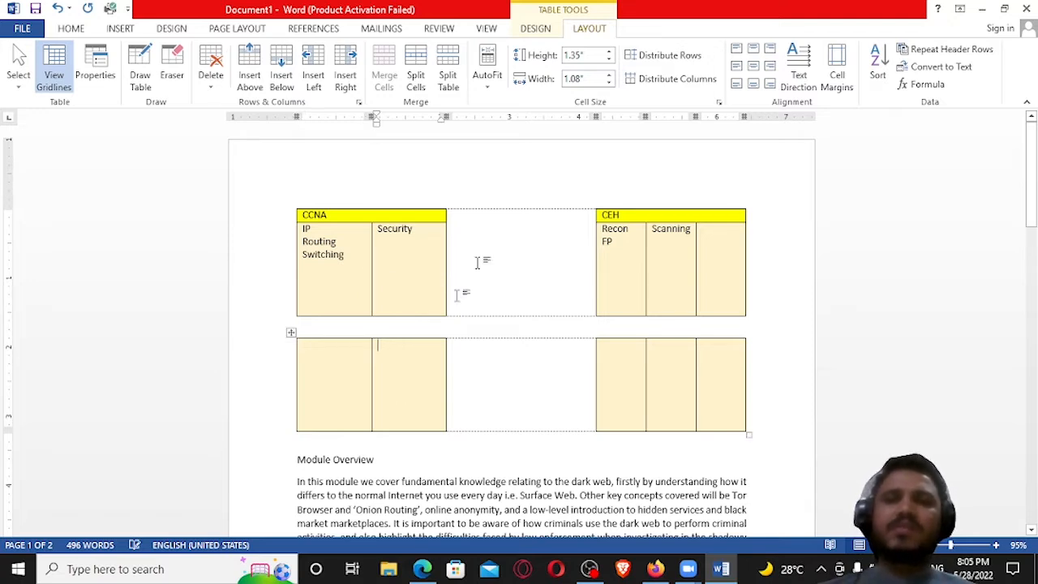
pyautogui.click(491, 89)
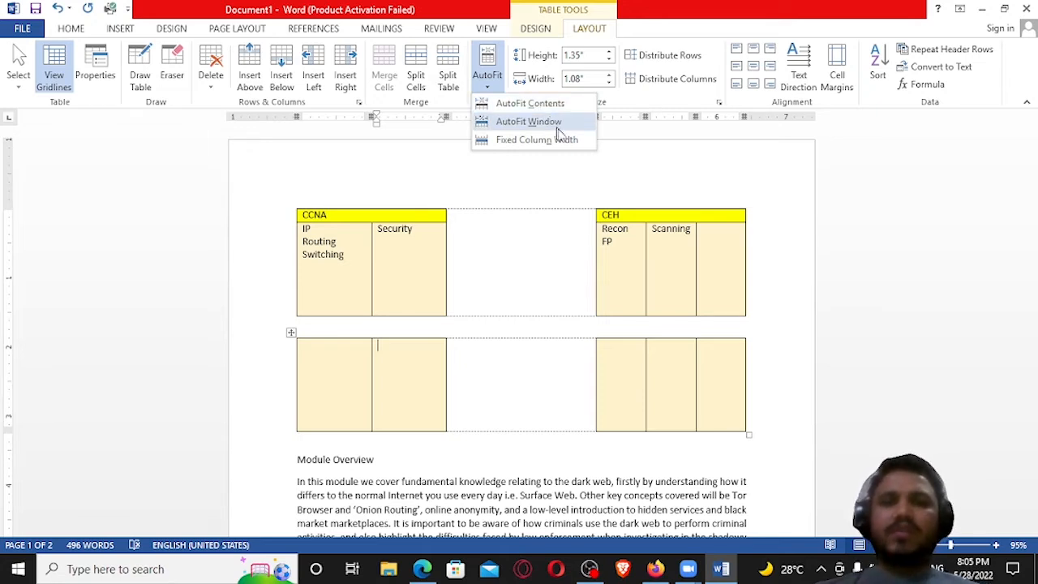
pyautogui.click(649, 33)
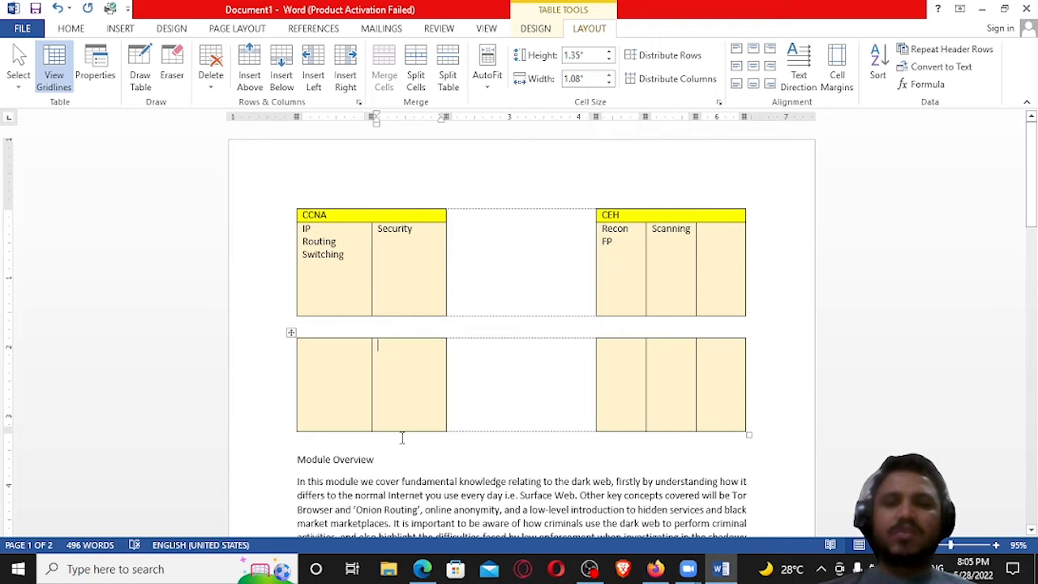
# Step: Add two blank paragraphs above Module Overview and insert a table with two columns and one row there
pyautogui.click(324, 445)
pyautogui.press('Return')
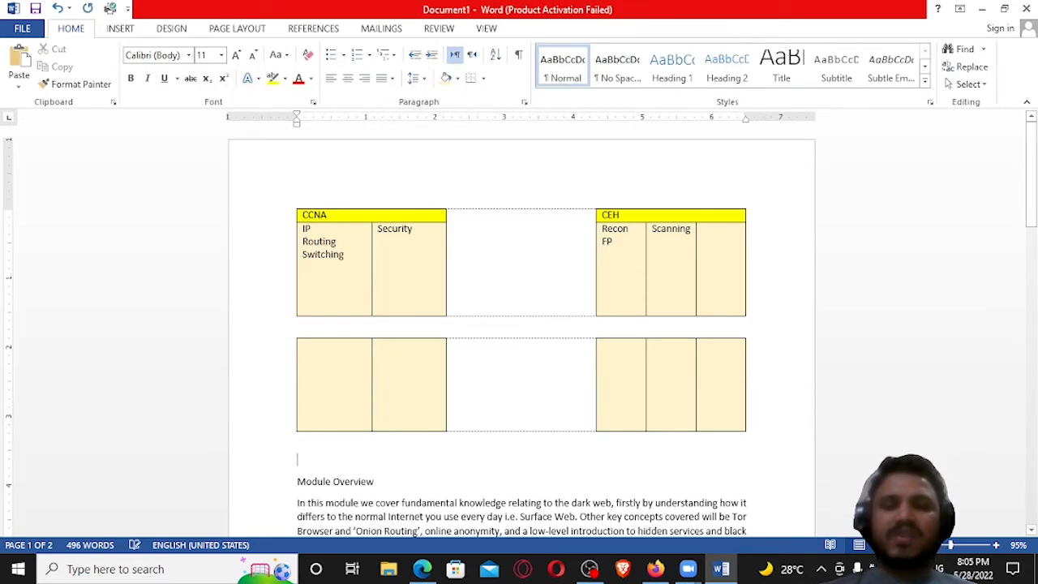
pyautogui.press('Return')
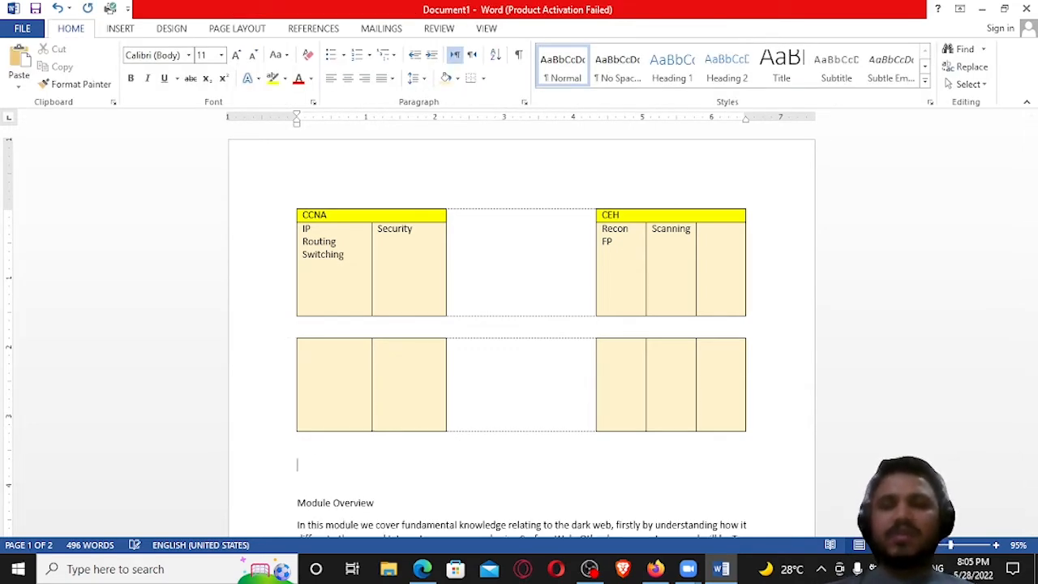
pyautogui.click(123, 32)
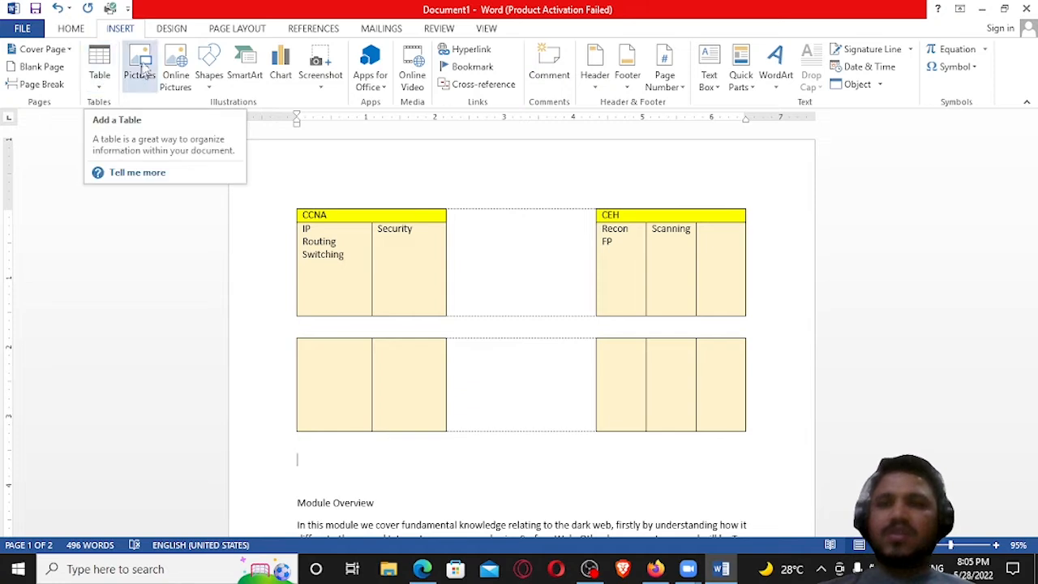
pyautogui.click(100, 81)
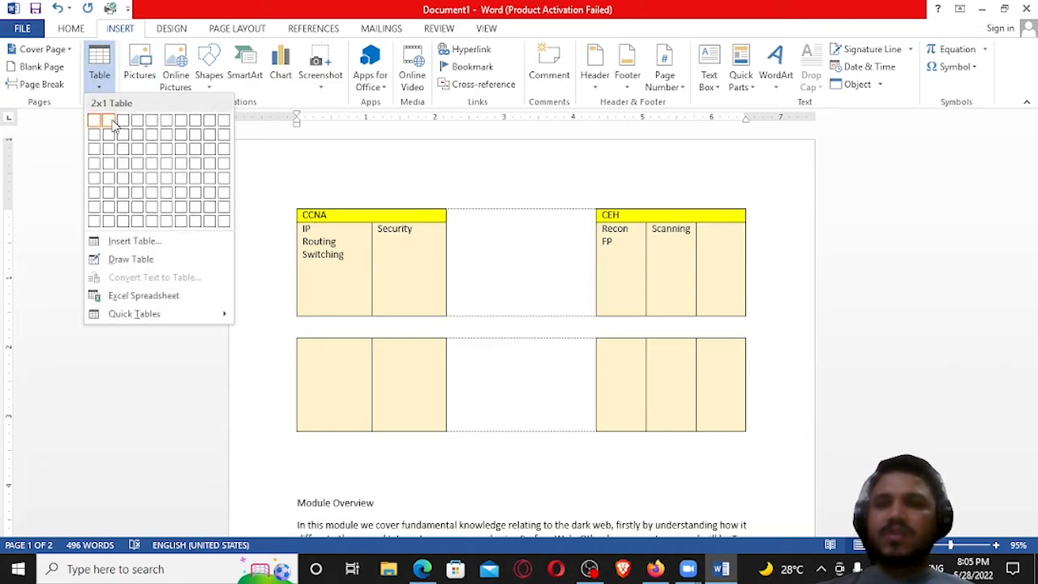
pyautogui.click(108, 120)
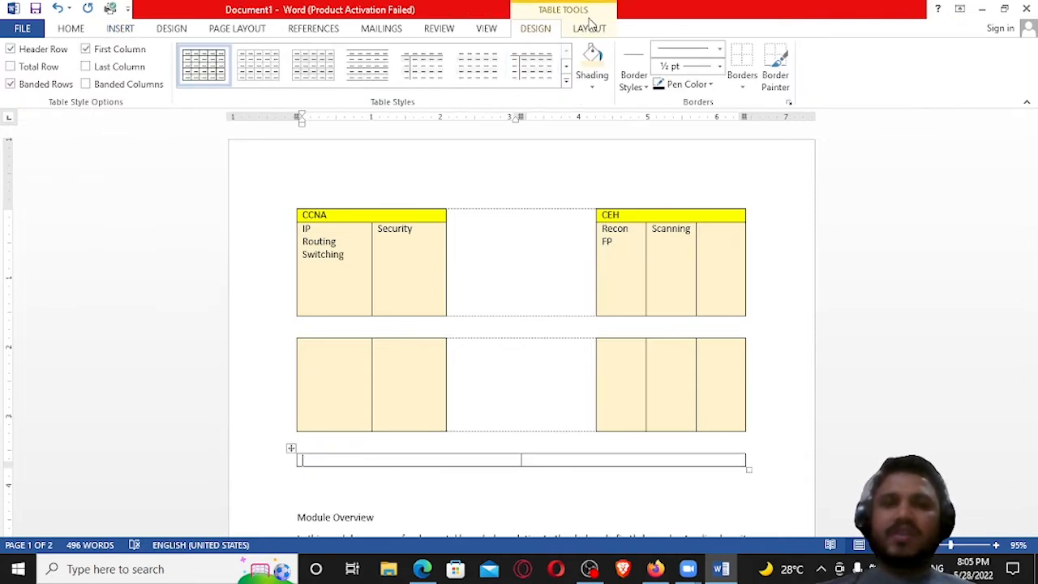
# Step: Set the row height of the new two-column table to 5 inches
pyautogui.click(590, 27)
pyautogui.click(596, 55)
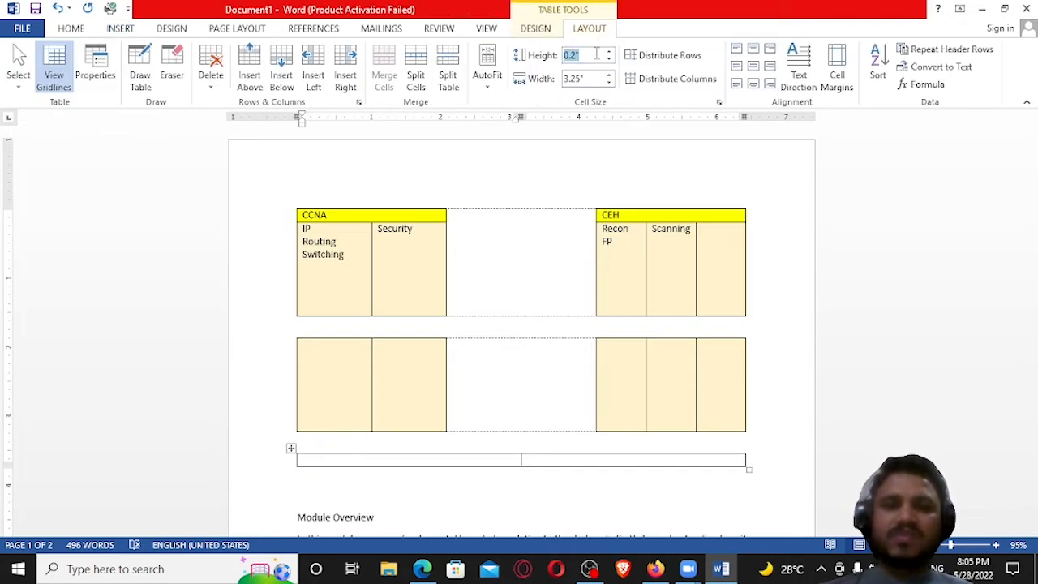
pyautogui.write('5')
pyautogui.press('Return')
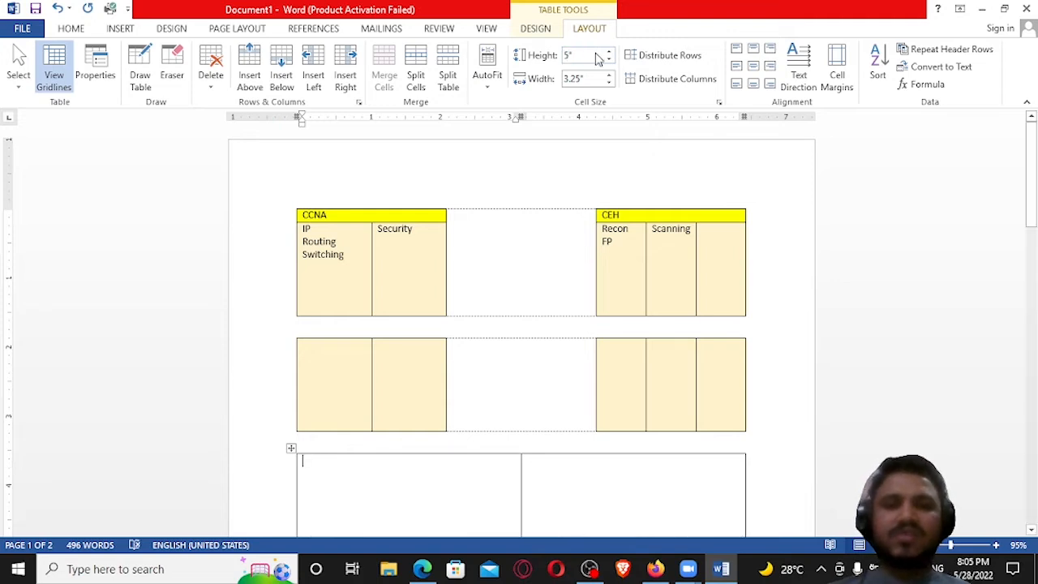
# Step: Set the row height of the new two-column table to 2 inches
pyautogui.click(596, 58)
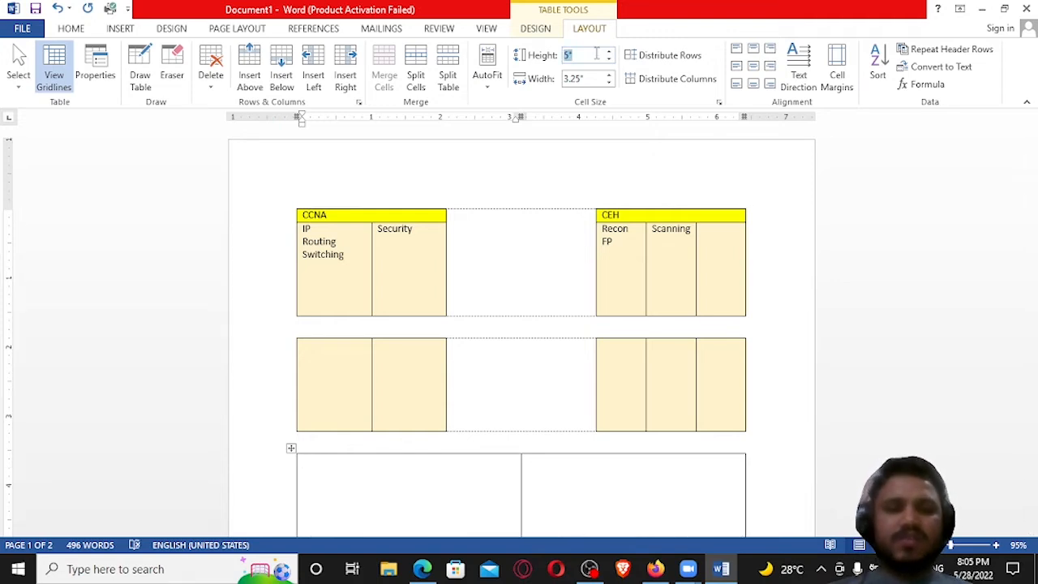
pyautogui.write('2')
pyautogui.press('Return')
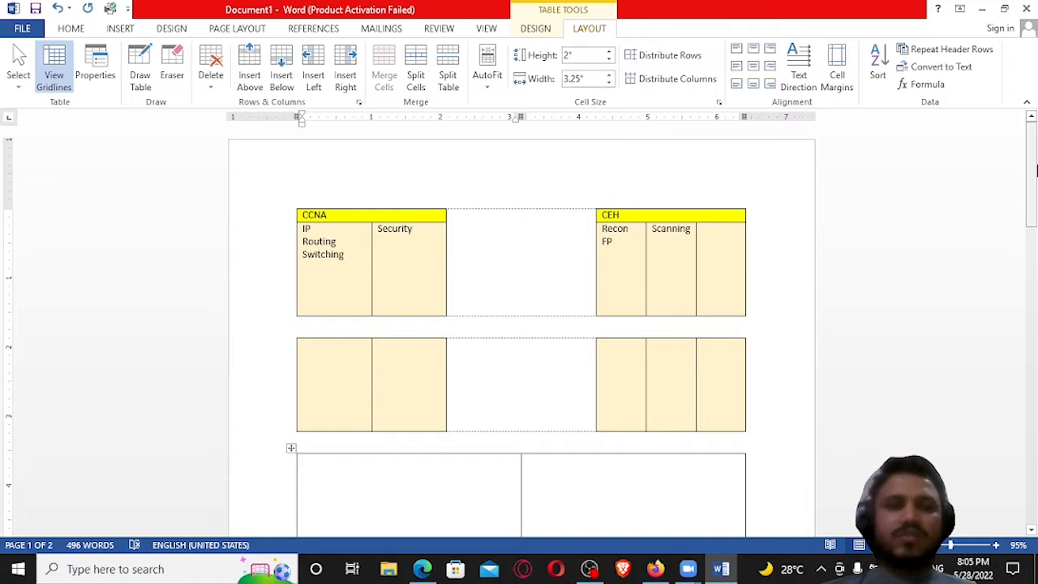
pyautogui.moveTo(1034, 170); pyautogui.dragTo(1035, 227)
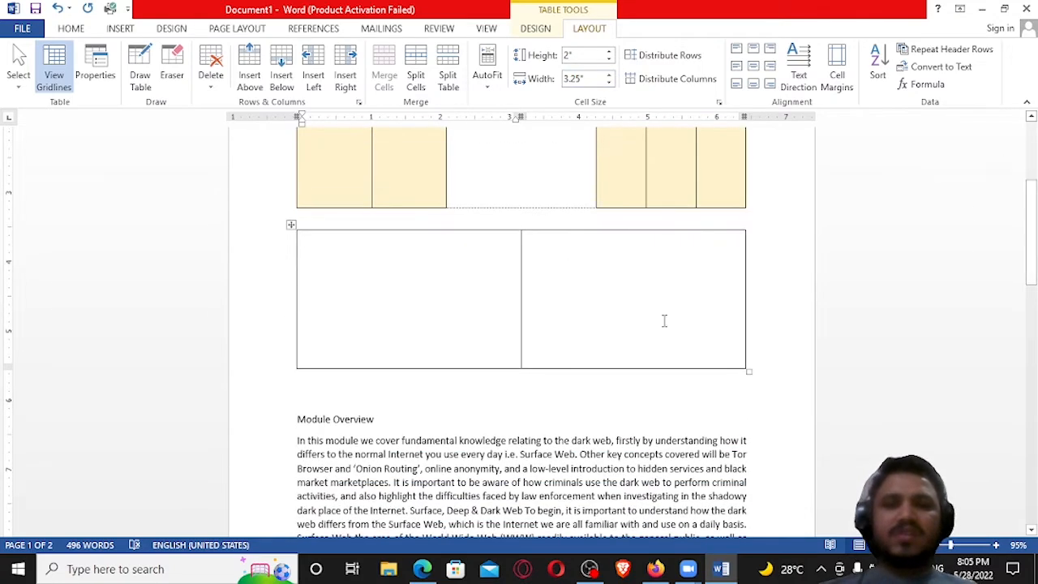
# Step: Draw vertical dividing lines in the new table with Draw Table, two through its second cell and one through its first cell
pyautogui.click(586, 312)
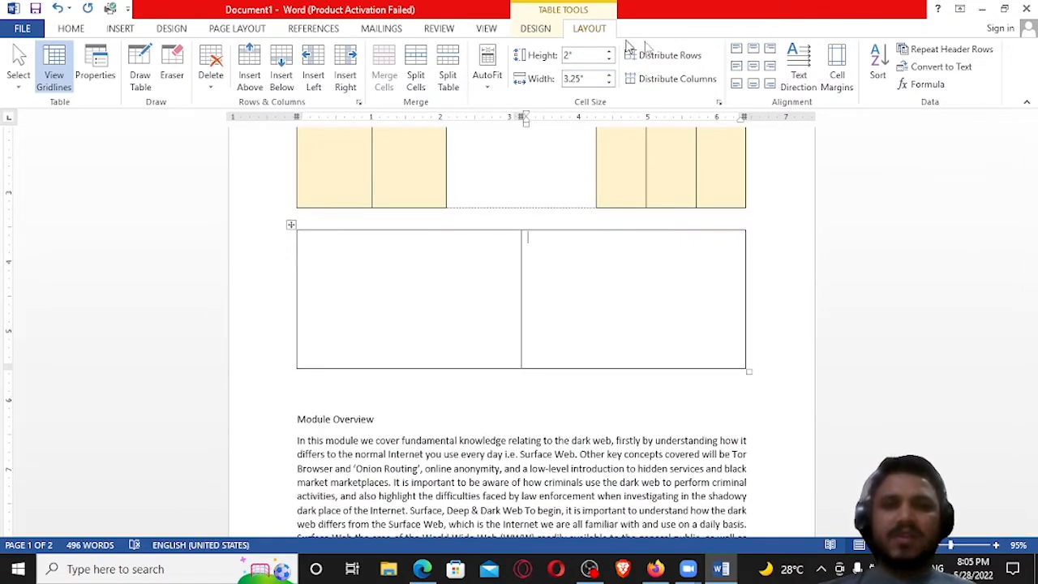
pyautogui.click(538, 30)
pyautogui.click(586, 29)
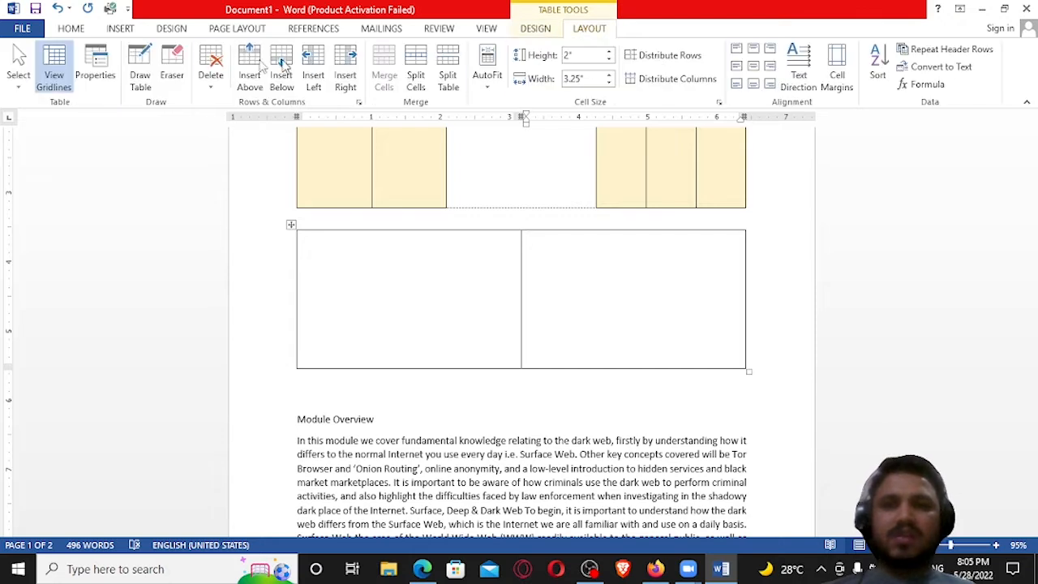
pyautogui.click(140, 69)
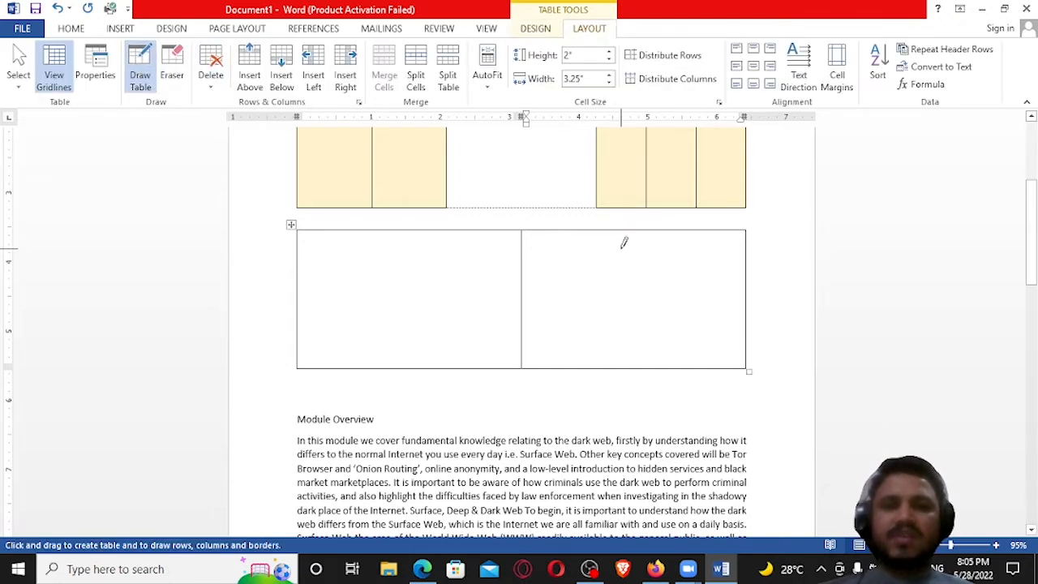
pyautogui.moveTo(611, 229); pyautogui.dragTo(622, 346)
pyautogui.moveTo(687, 236); pyautogui.dragTo(691, 309)
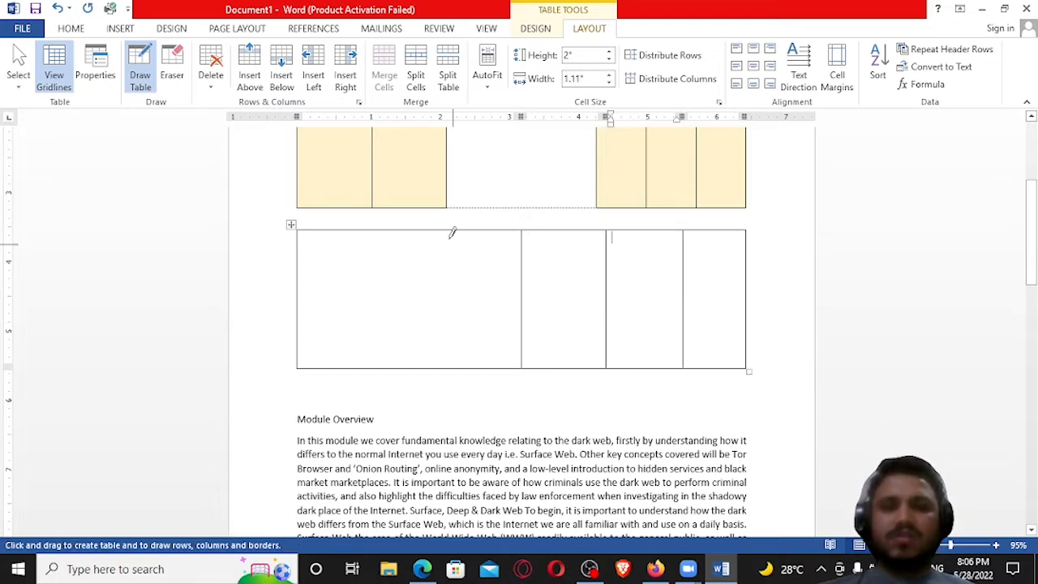
pyautogui.moveTo(448, 230); pyautogui.dragTo(460, 331)
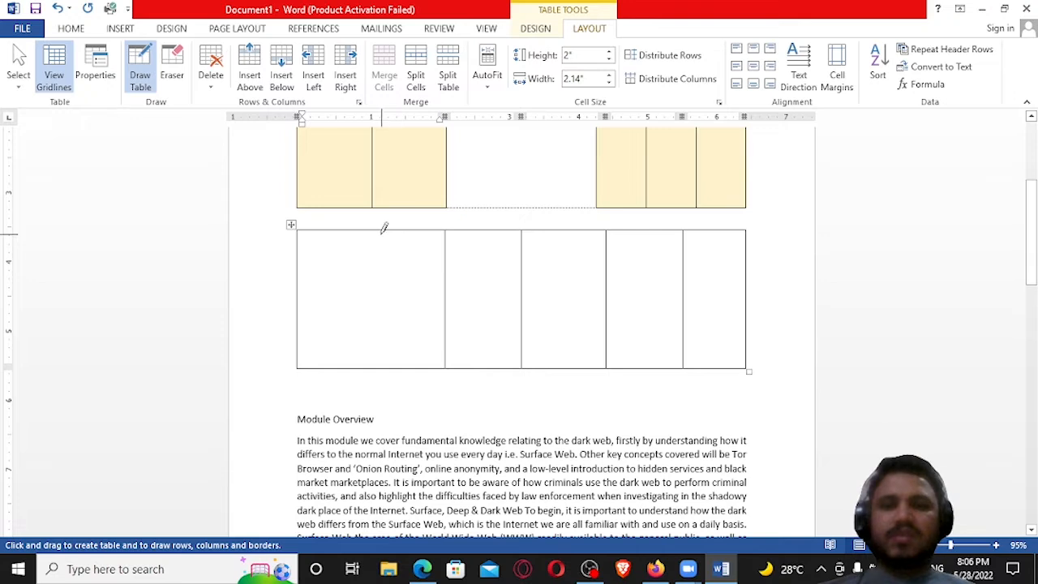
pyautogui.moveTo(382, 227); pyautogui.dragTo(398, 343)
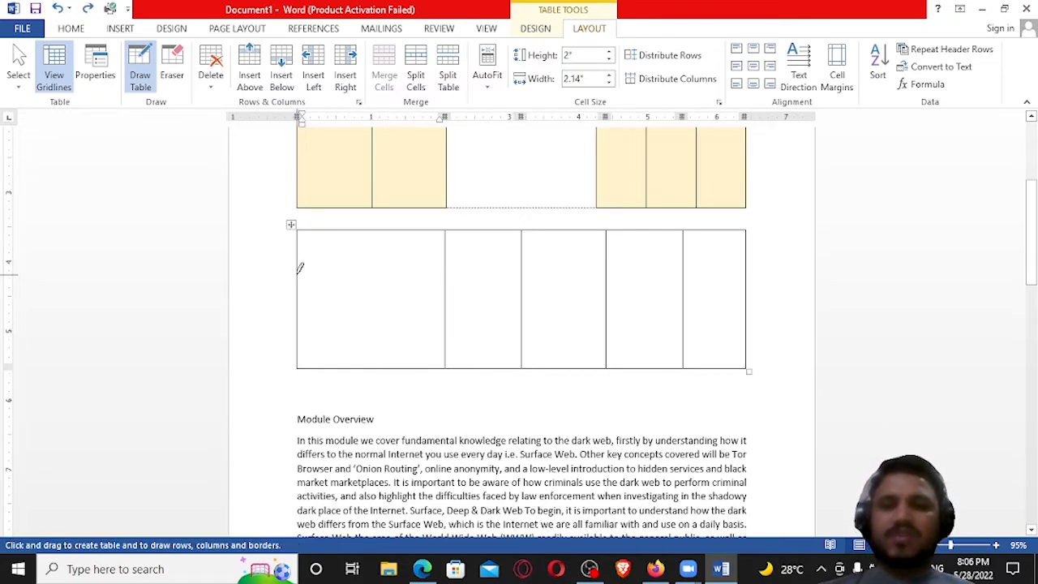
# Step: Draw three horizontal lines across the new table and one vertical line through its second column, and leave Draw Table
pyautogui.moveTo(300, 268); pyautogui.dragTo(702, 283)
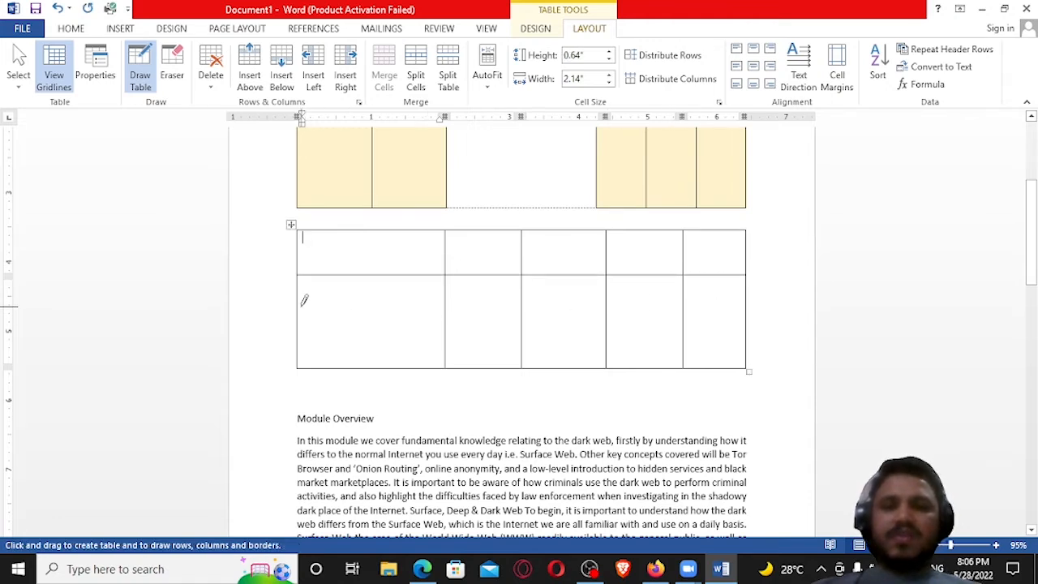
pyautogui.moveTo(298, 305)
pyautogui.mouseDown()
pyautogui.moveTo(494, 332)
pyautogui.moveTo(665, 332)
pyautogui.moveTo(749, 294)
pyautogui.mouseUp()
pyautogui.moveTo(297, 335)
pyautogui.mouseDown()
pyautogui.moveTo(447, 349)
pyautogui.moveTo(638, 317)
pyautogui.moveTo(718, 324)
pyautogui.mouseUp()
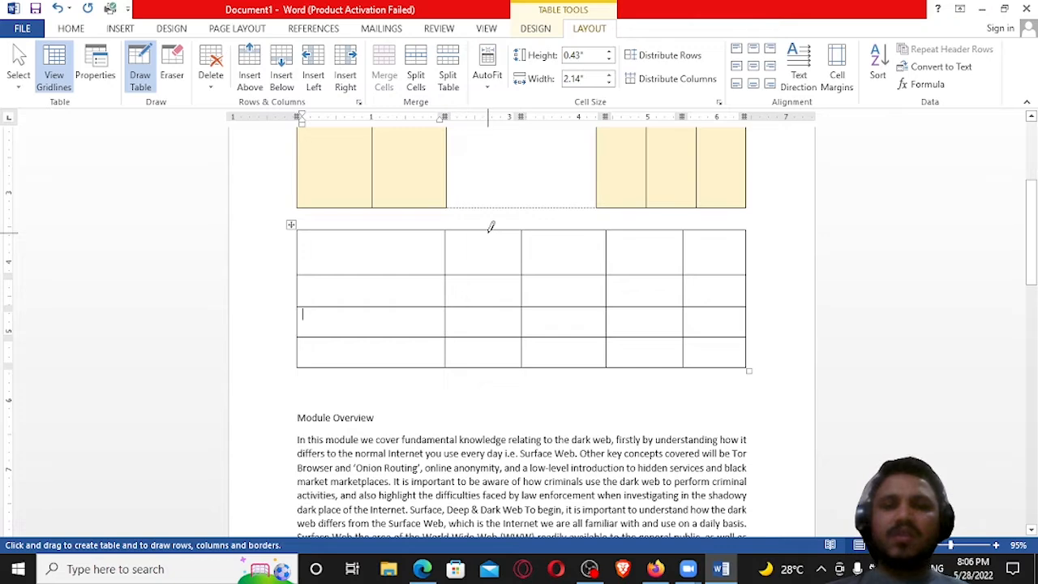
pyautogui.moveTo(489, 230); pyautogui.dragTo(490, 357)
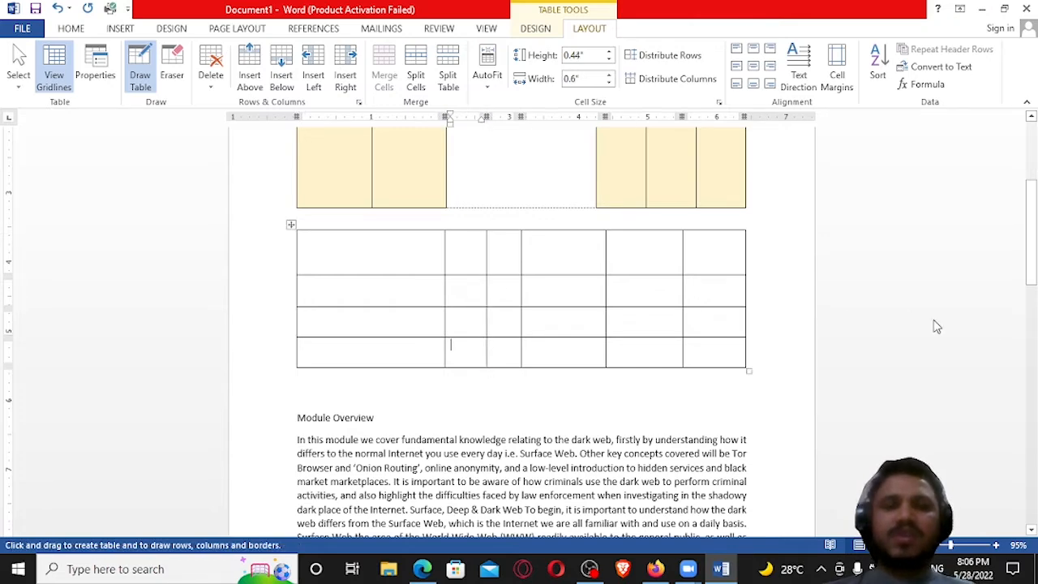
pyautogui.moveTo(1025, 297); pyautogui.dragTo(1026, 267)
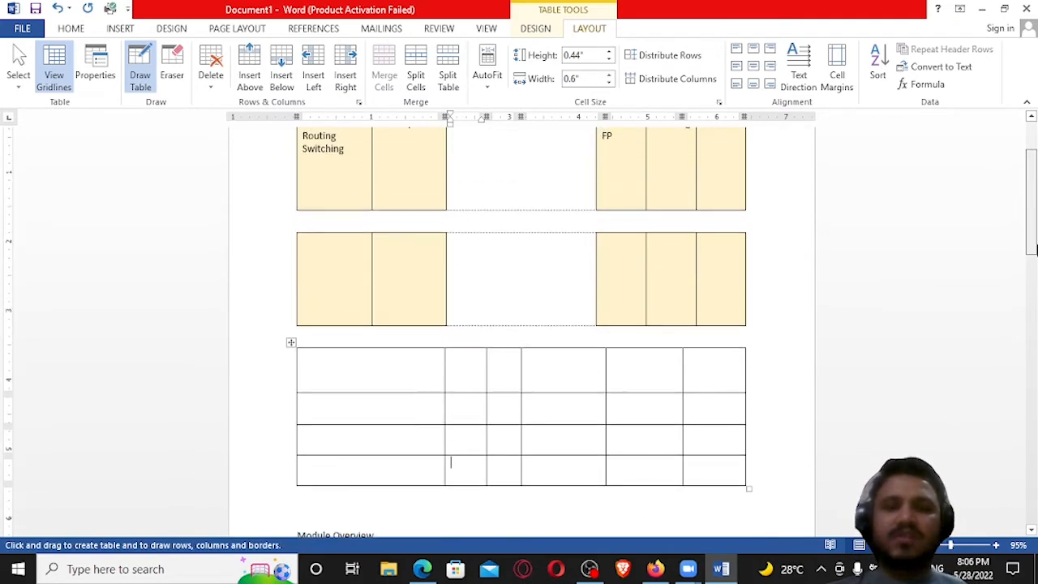
pyautogui.press('Escape')
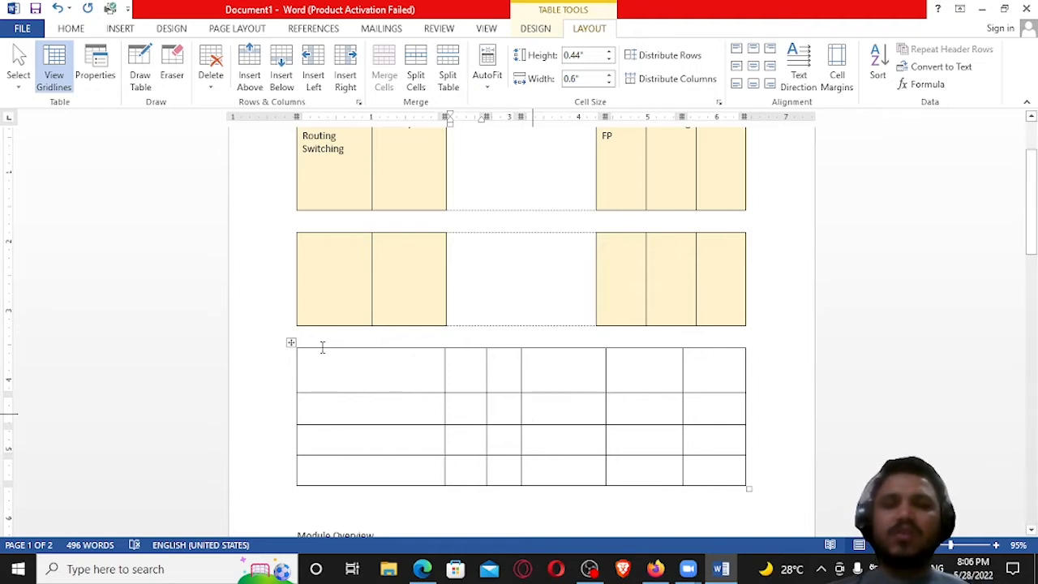
# Step: Select the whole drawn table and distribute its rows and columns evenly
pyautogui.click(290, 343)
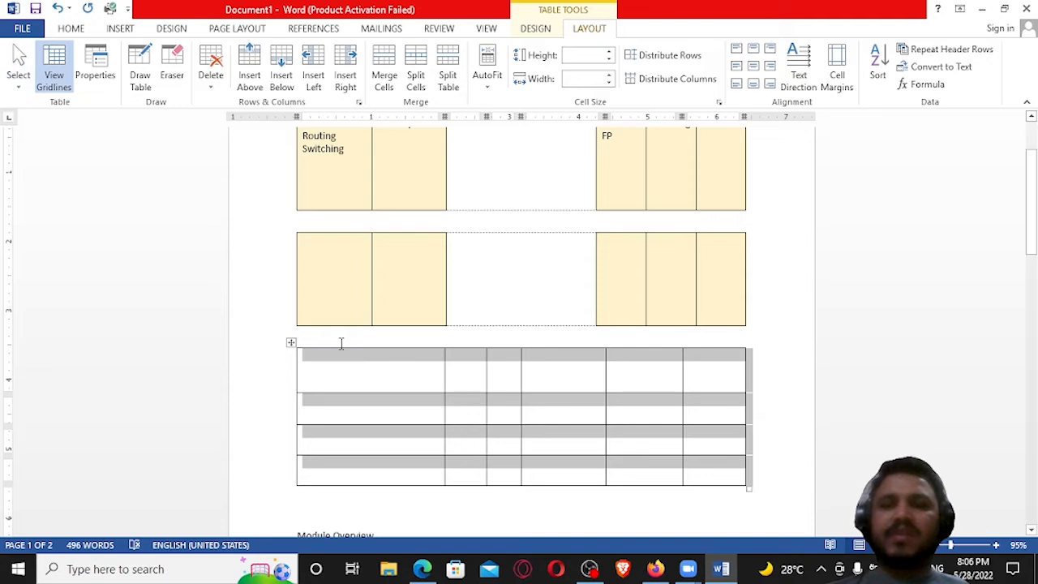
pyautogui.click(347, 370)
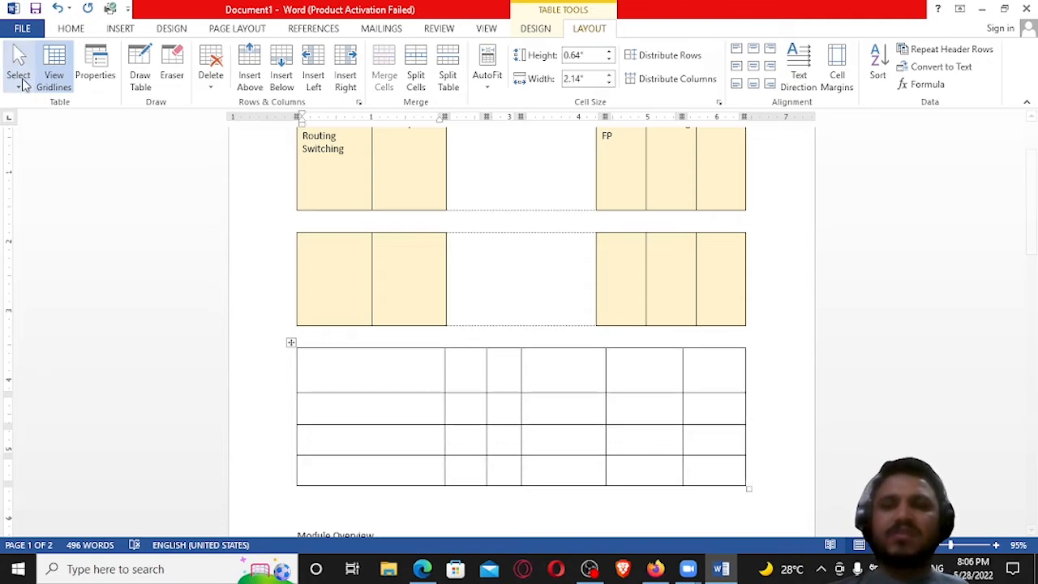
pyautogui.click(18, 78)
pyautogui.click(48, 158)
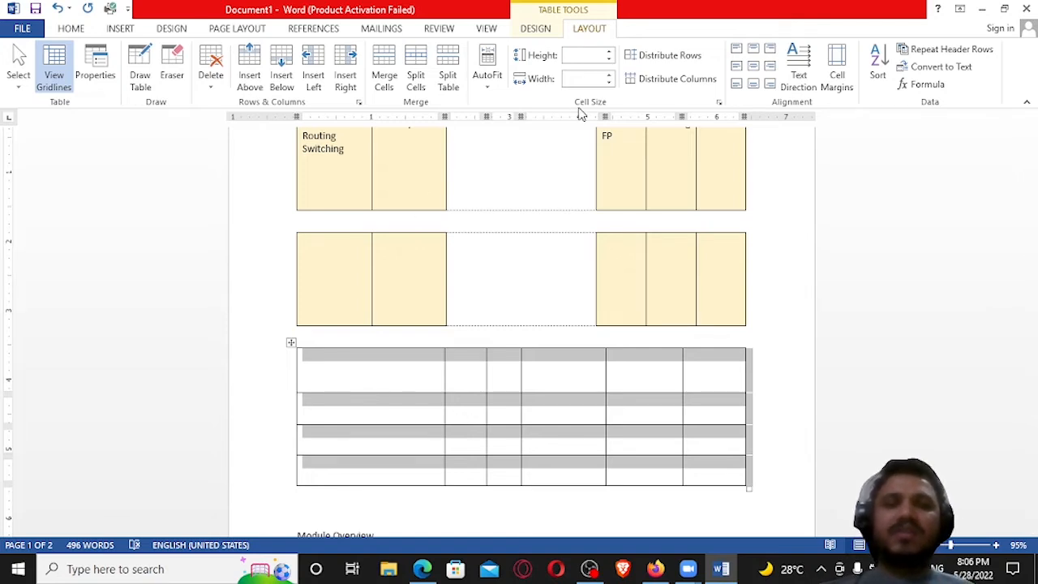
pyautogui.click(670, 55)
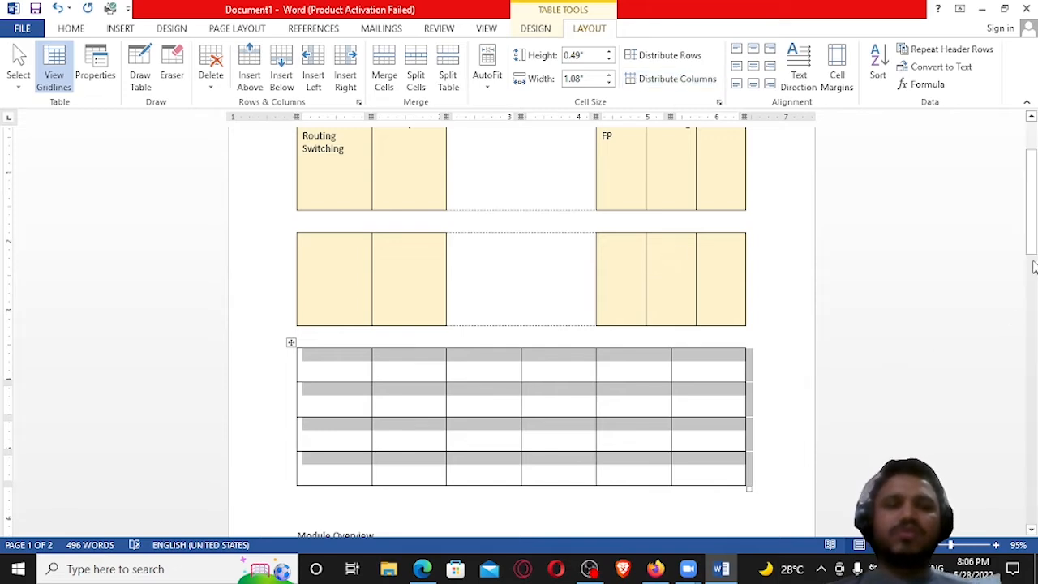
# Step: Set the height of the yellow CCNA and CEH heading row to 2 inches, keeping the CEH text intact
pyautogui.moveTo(1034, 268); pyautogui.dragTo(1033, 231)
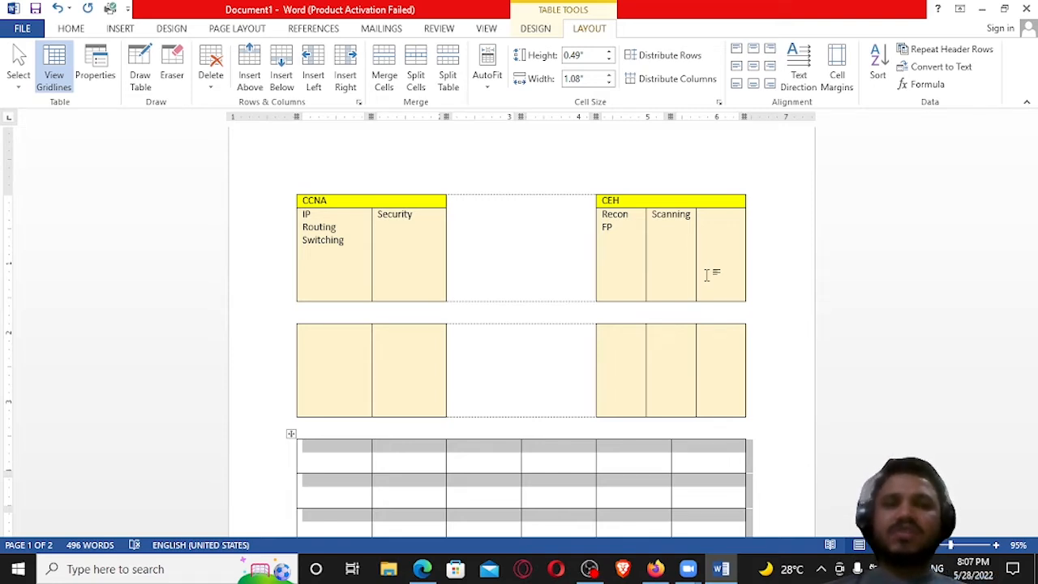
pyautogui.moveTo(707, 274); pyautogui.dragTo(320, 199)
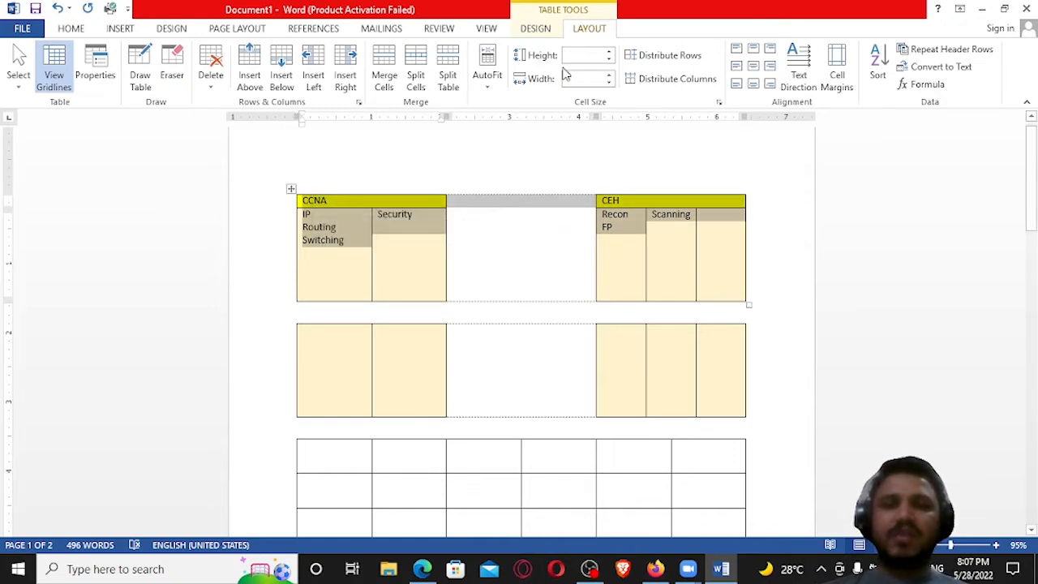
pyautogui.click(641, 203)
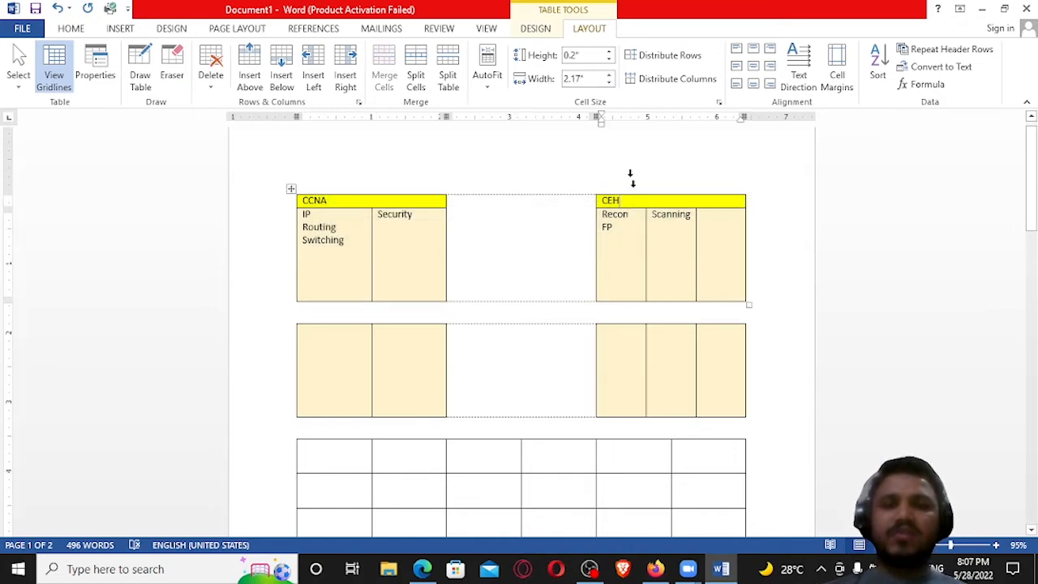
pyautogui.click(585, 54)
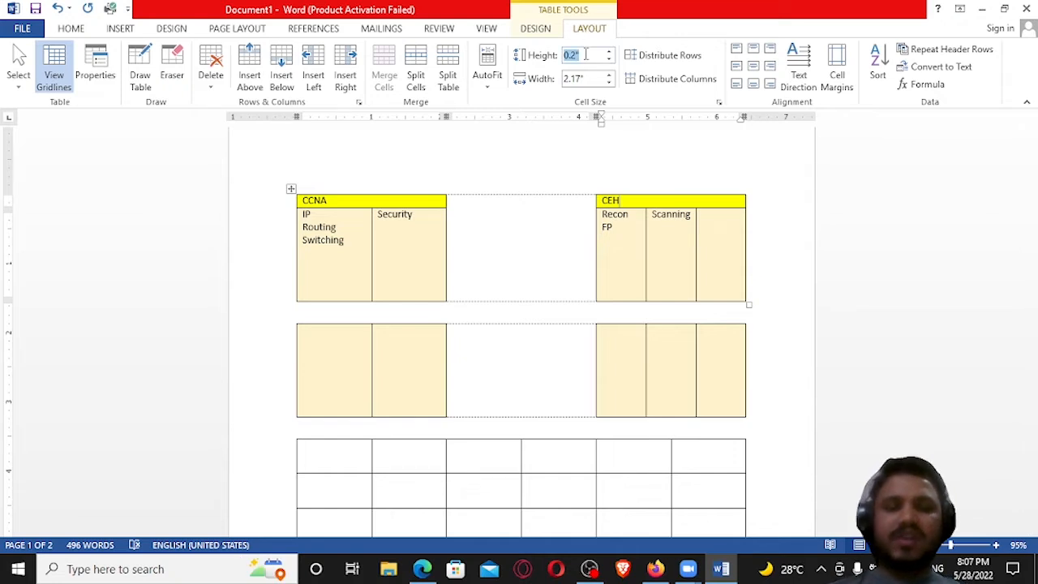
pyautogui.write('2')
pyautogui.press('Return')
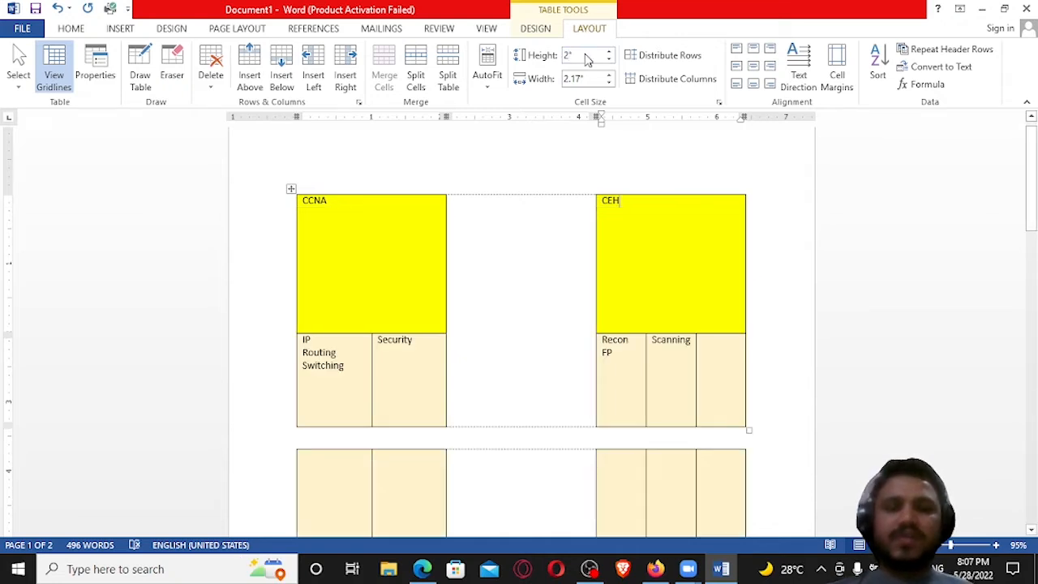
pyautogui.press('BackSpace')
pyautogui.press('BackSpace')
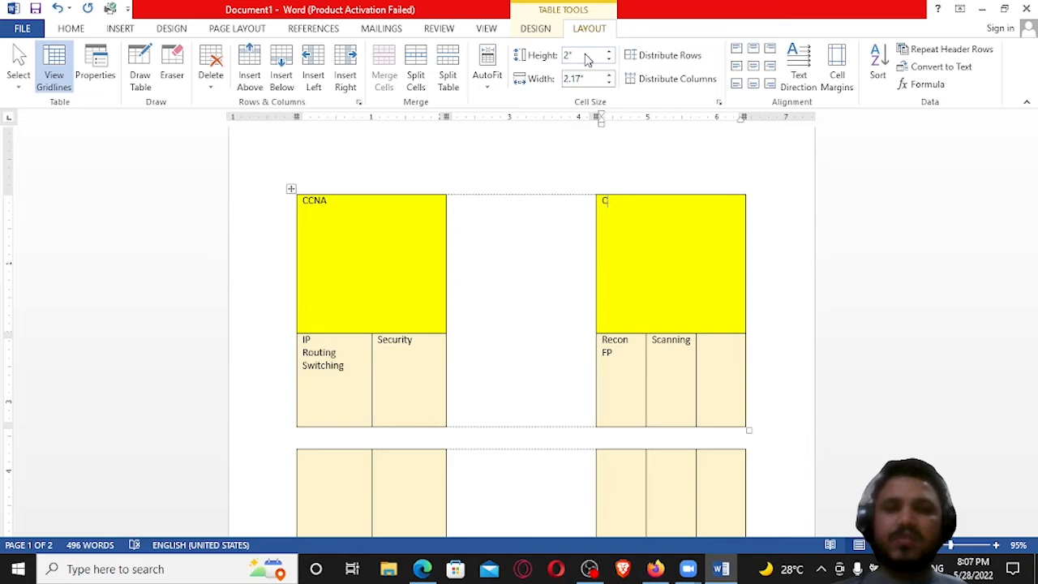
pyautogui.write('EH')
# Step: Set the height of the yellow heading row to 1 inch
pyautogui.click(588, 58)
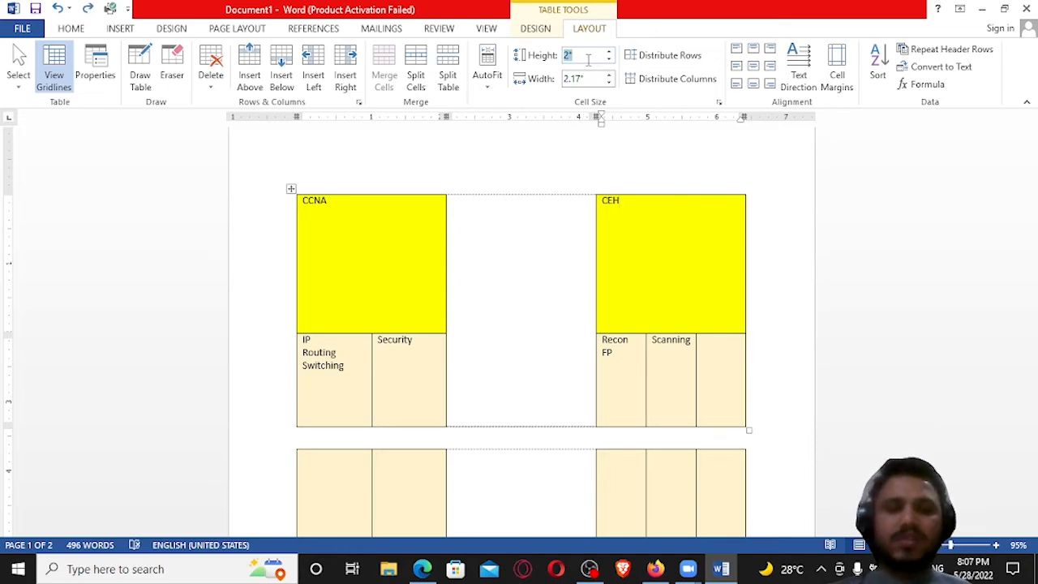
pyautogui.write('1')
pyautogui.press('Return')
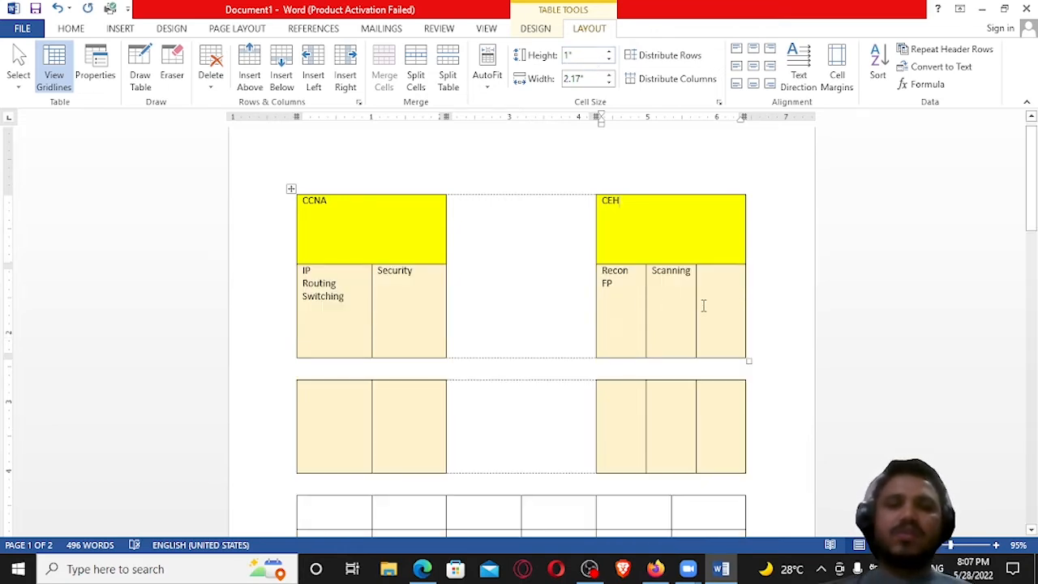
# Step: Try the top, middle and bottom center alignments on all cells of the first table, and settle on Align Center Left
pyautogui.moveTo(668, 301); pyautogui.dragTo(328, 232)
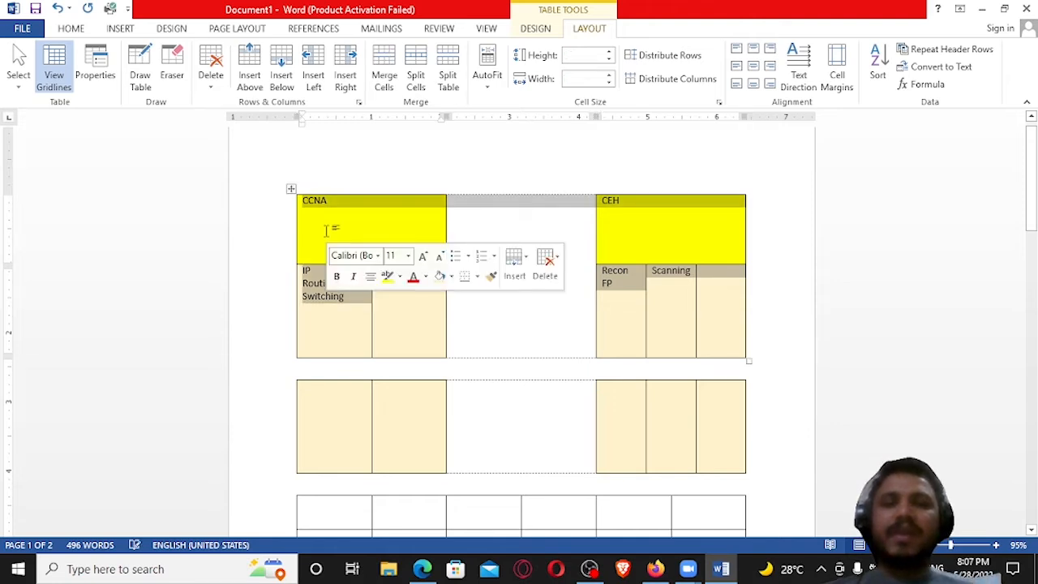
pyautogui.click(753, 53)
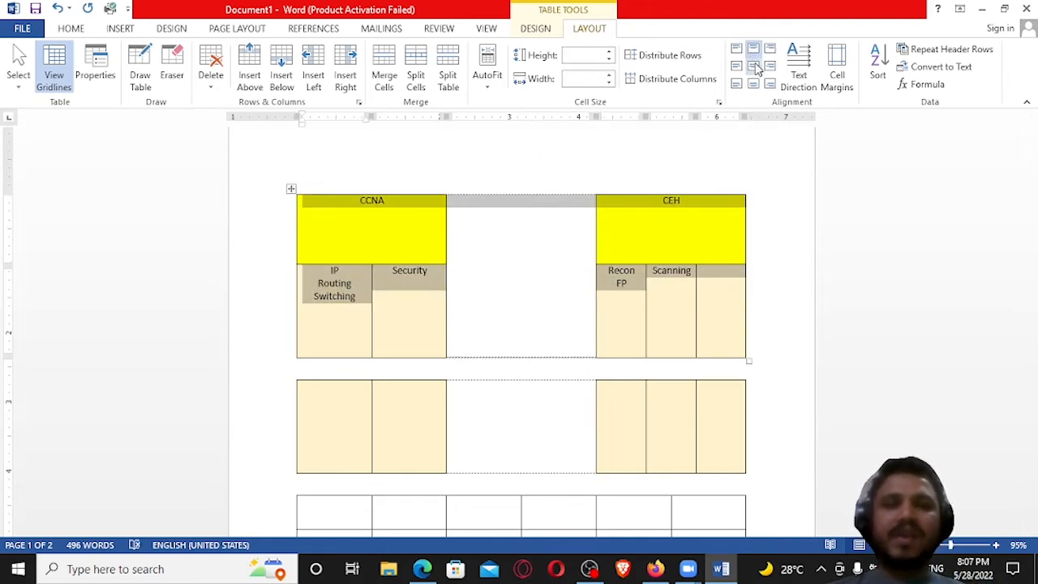
pyautogui.click(753, 66)
pyautogui.click(753, 84)
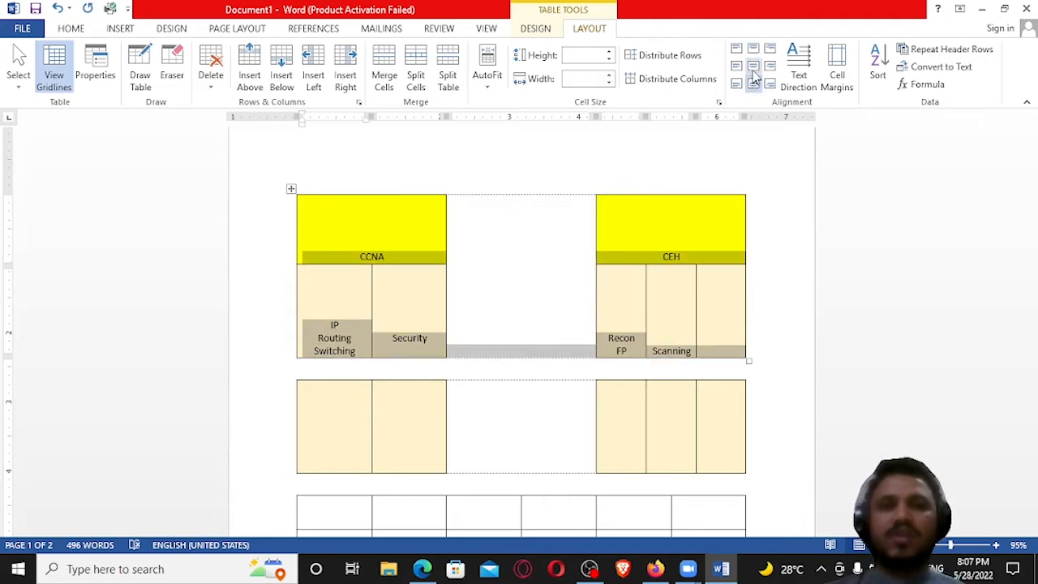
pyautogui.click(753, 65)
pyautogui.click(737, 66)
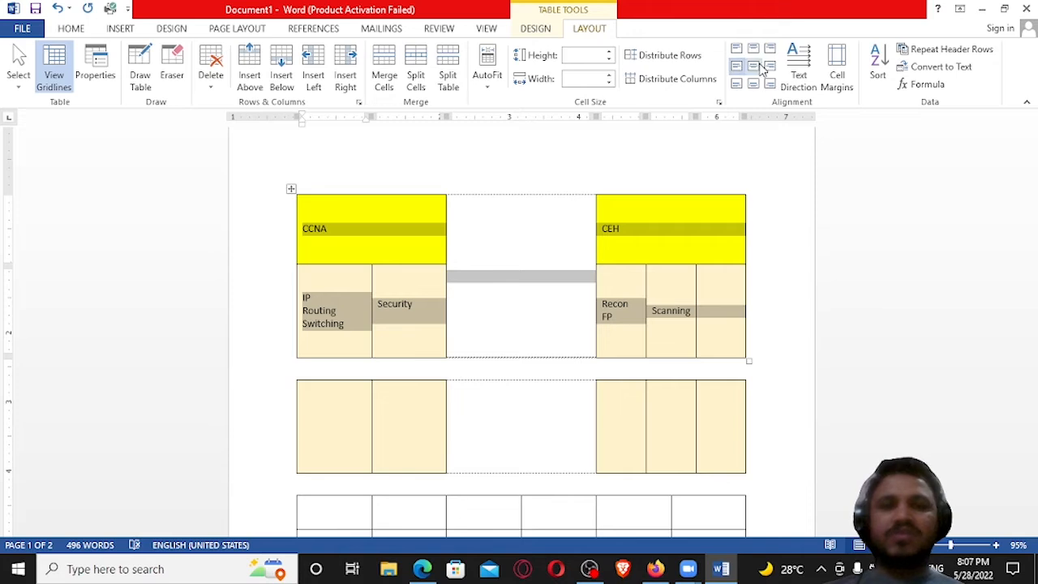
pyautogui.click(660, 334)
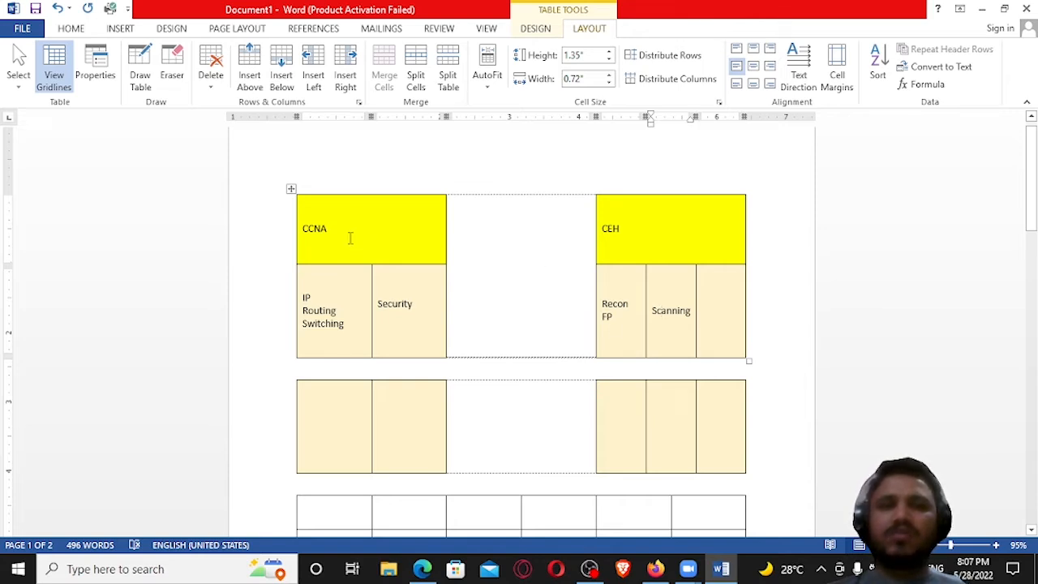
# Step: Rotate the text direction of the CCNA and CEH headings so both read vertically from bottom to top
pyautogui.doubleClick(318, 232)
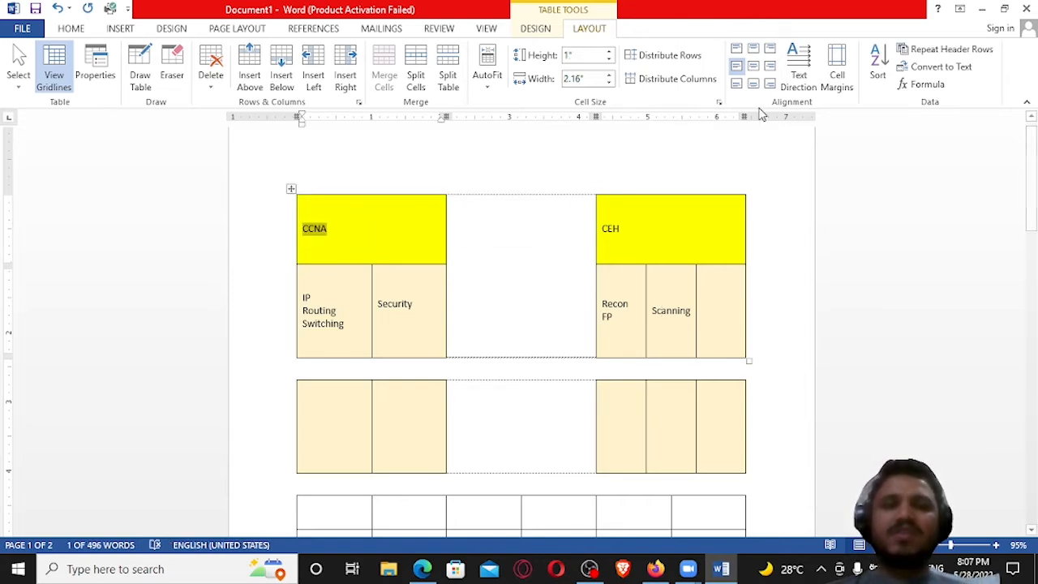
pyautogui.click(800, 76)
pyautogui.click(799, 76)
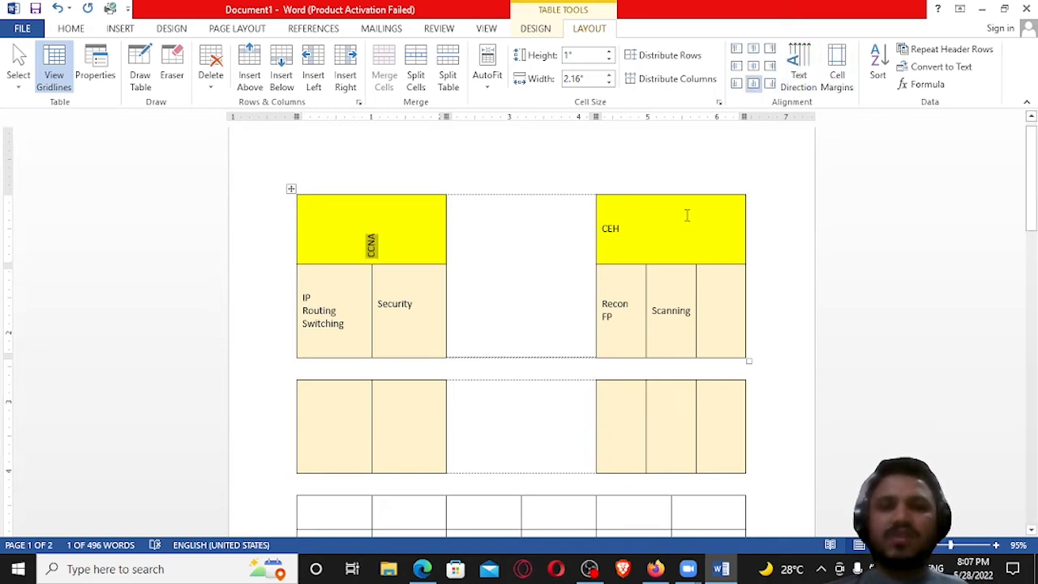
pyautogui.doubleClick(633, 233)
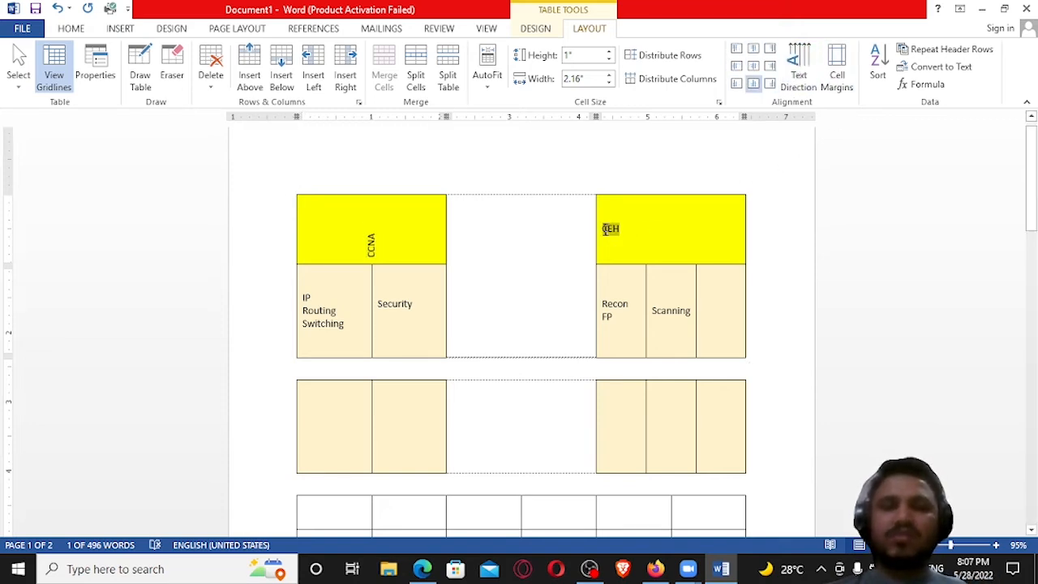
pyautogui.click(799, 69)
pyautogui.click(799, 69)
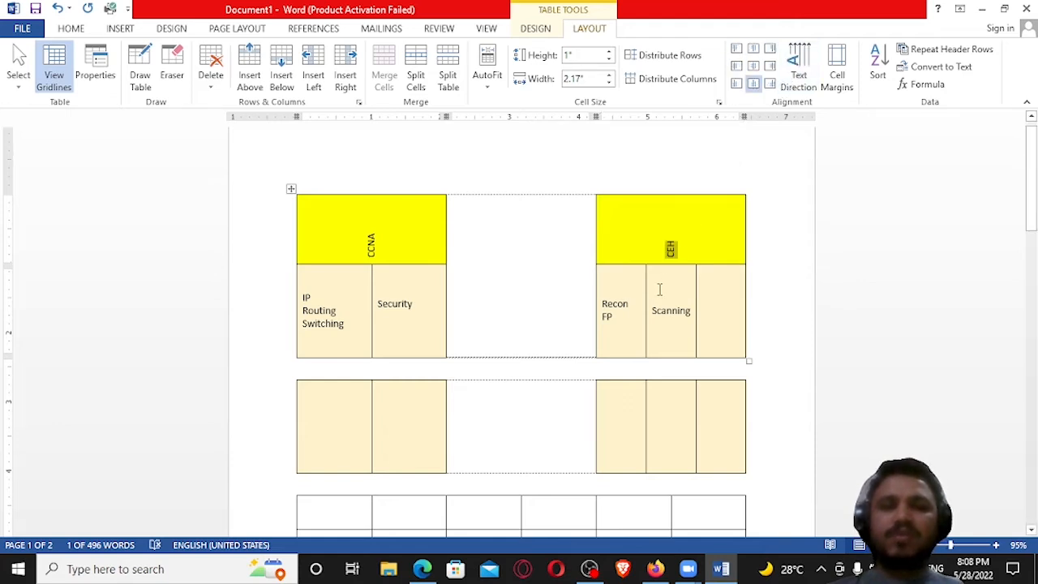
pyautogui.click(707, 244)
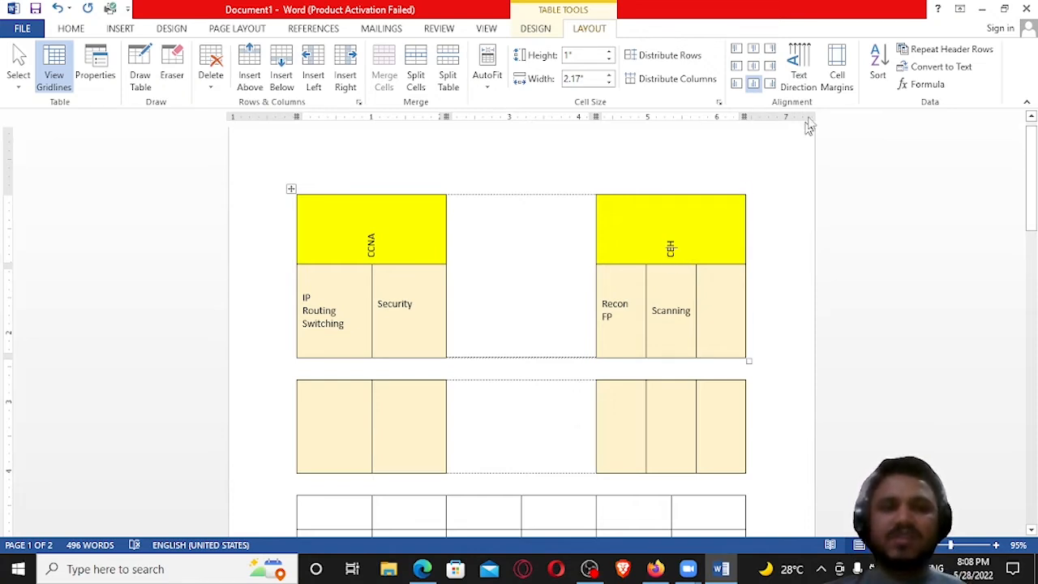
# Step: Examine the default cell margin and spacing options of the first table, and close them without changes
pyautogui.click(837, 77)
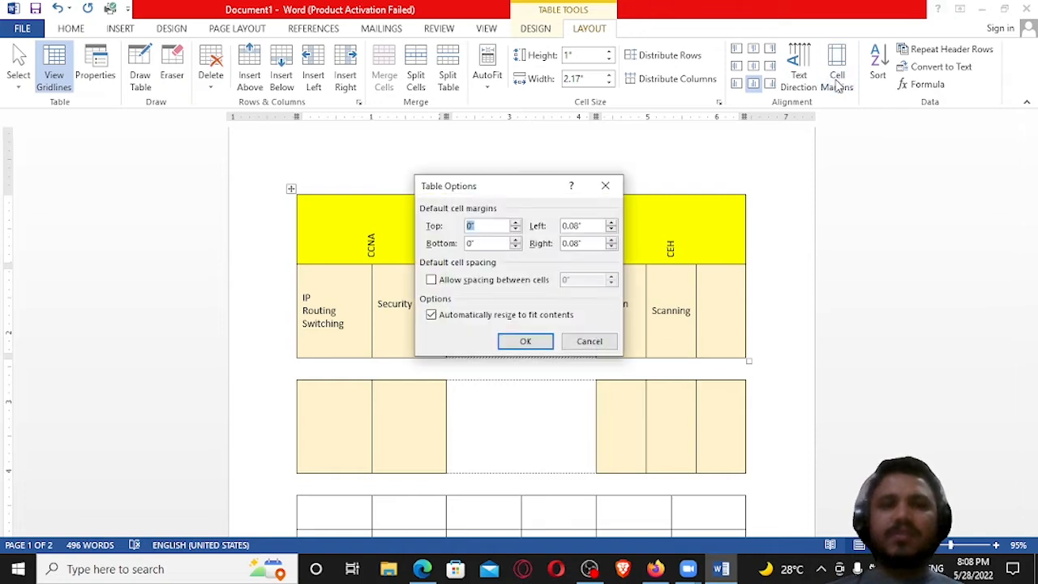
pyautogui.click(605, 186)
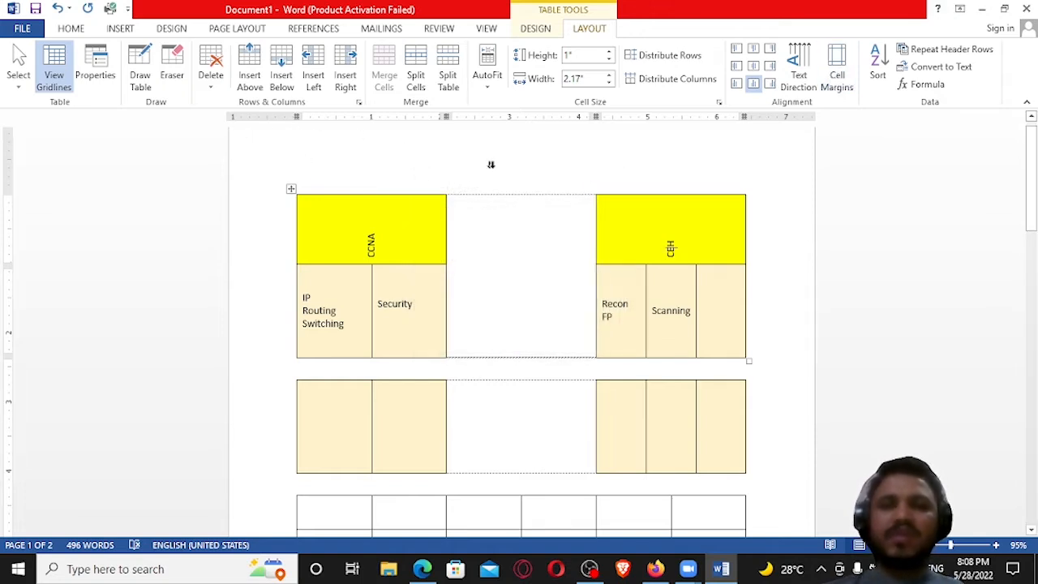
pyautogui.click(837, 76)
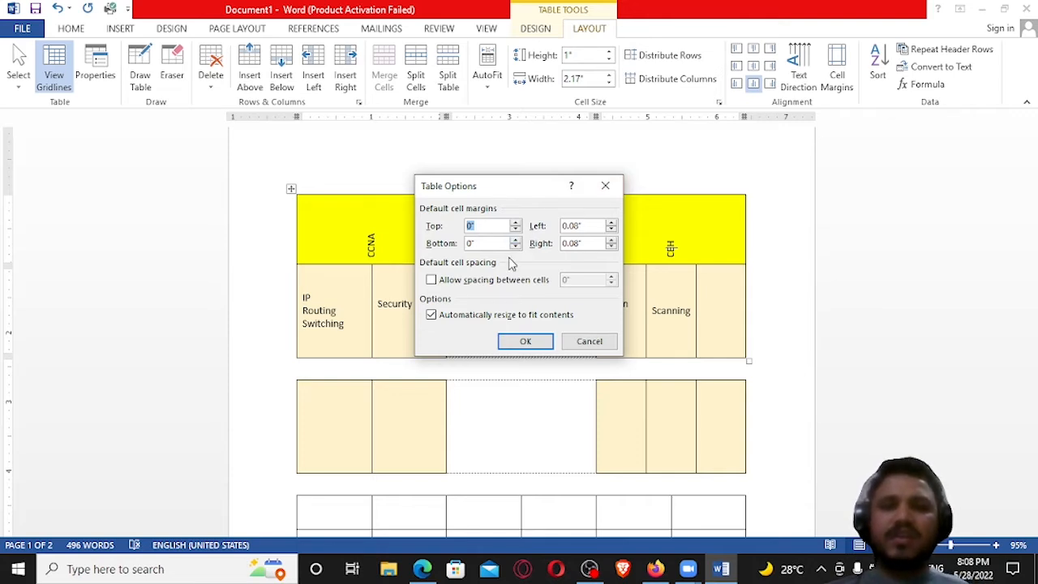
pyautogui.click(606, 188)
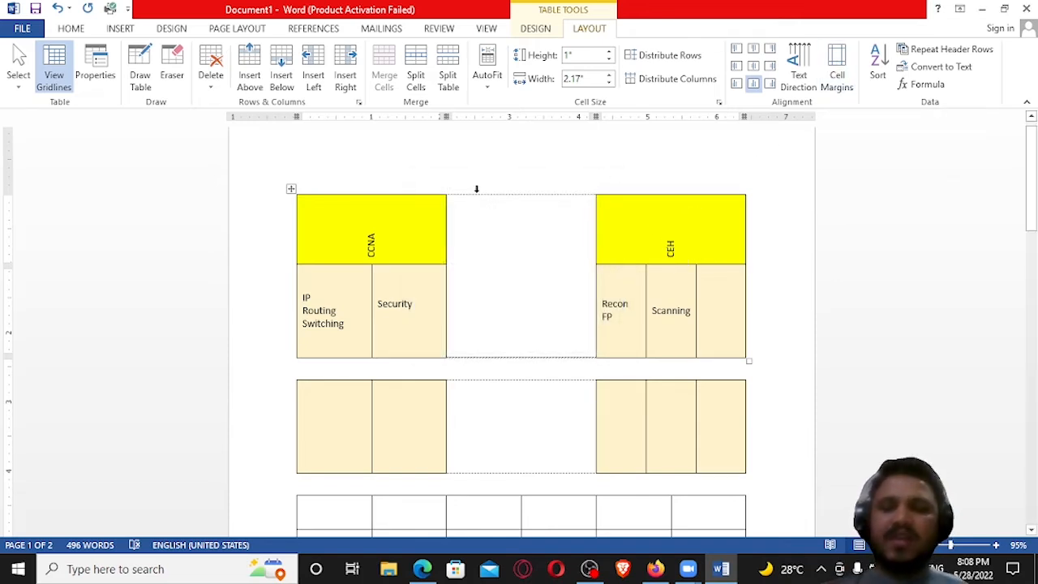
# Step: Delete the entire content of the document
pyautogui.hotkey('ctrl', 'a')
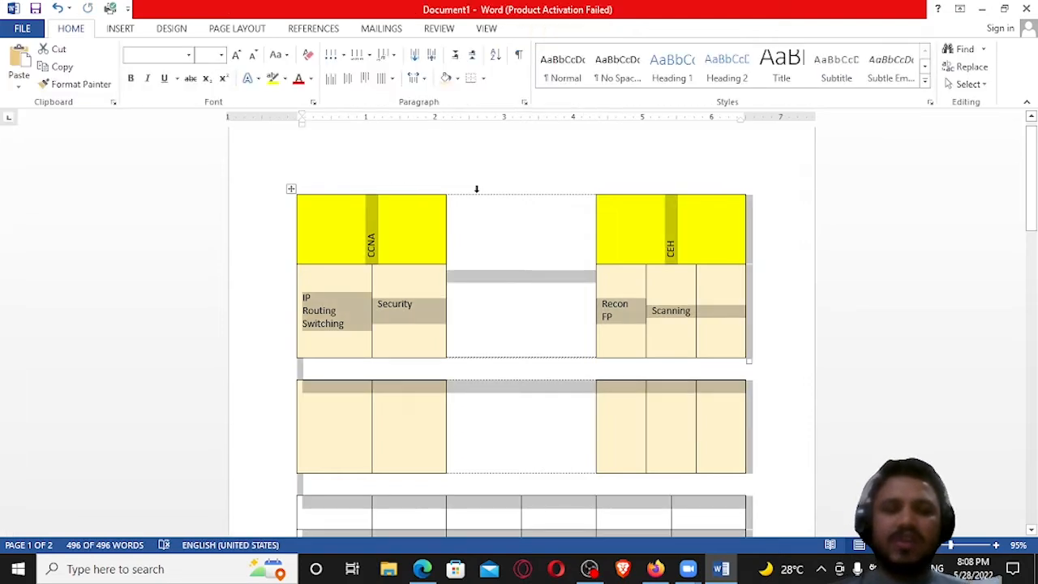
pyautogui.press('Delete')
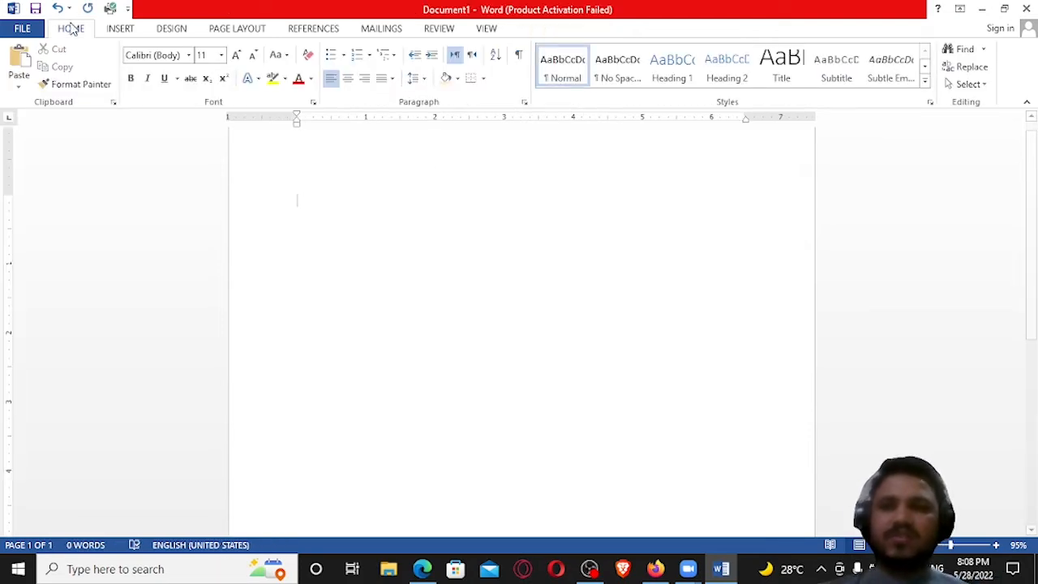
# Step: Insert a new table with 4 columns and 220 rows into the empty document
pyautogui.click(120, 28)
pyautogui.click(100, 81)
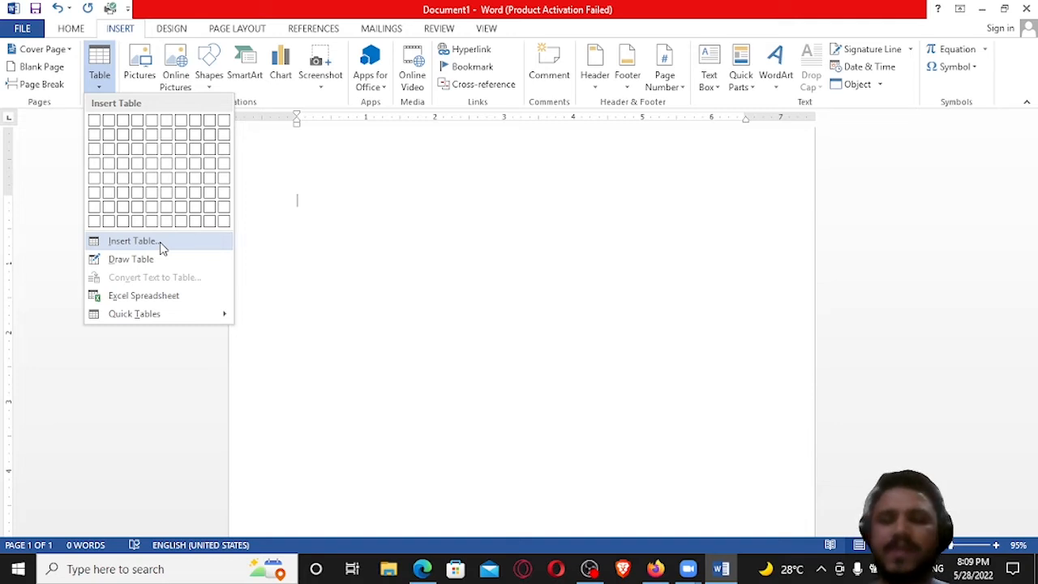
pyautogui.click(160, 242)
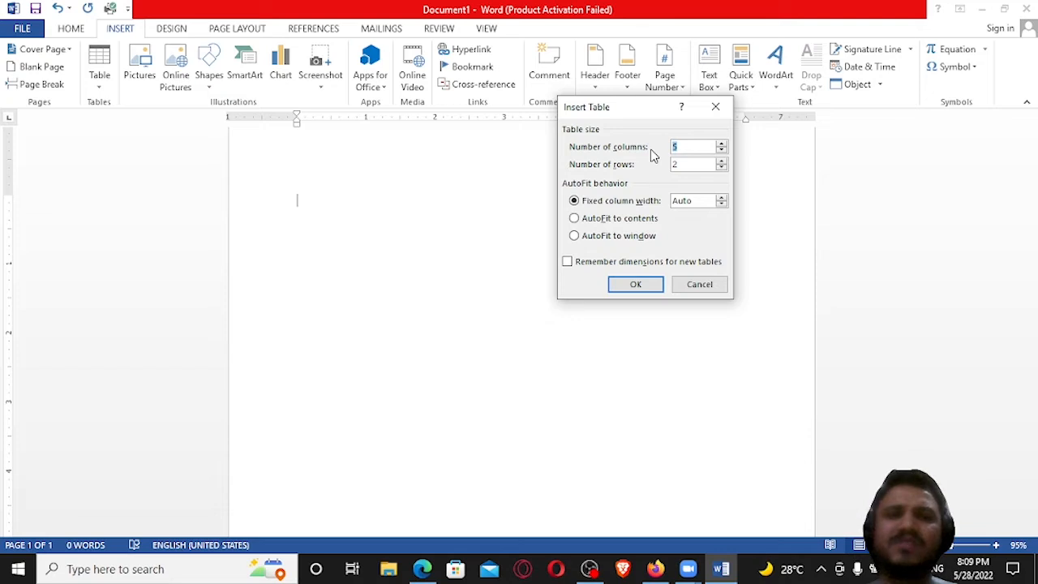
pyautogui.write('4')
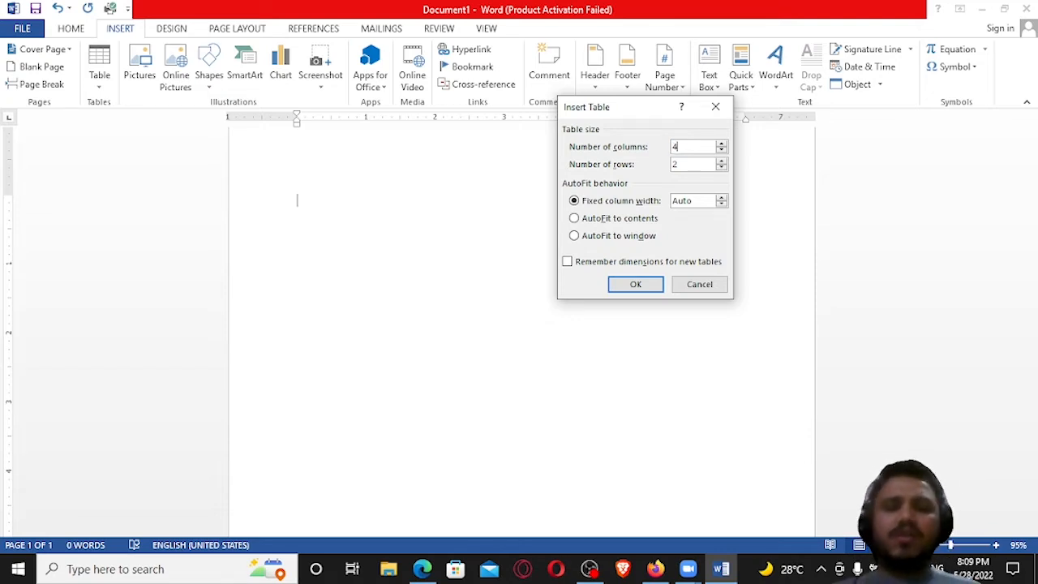
pyautogui.press('Tab')
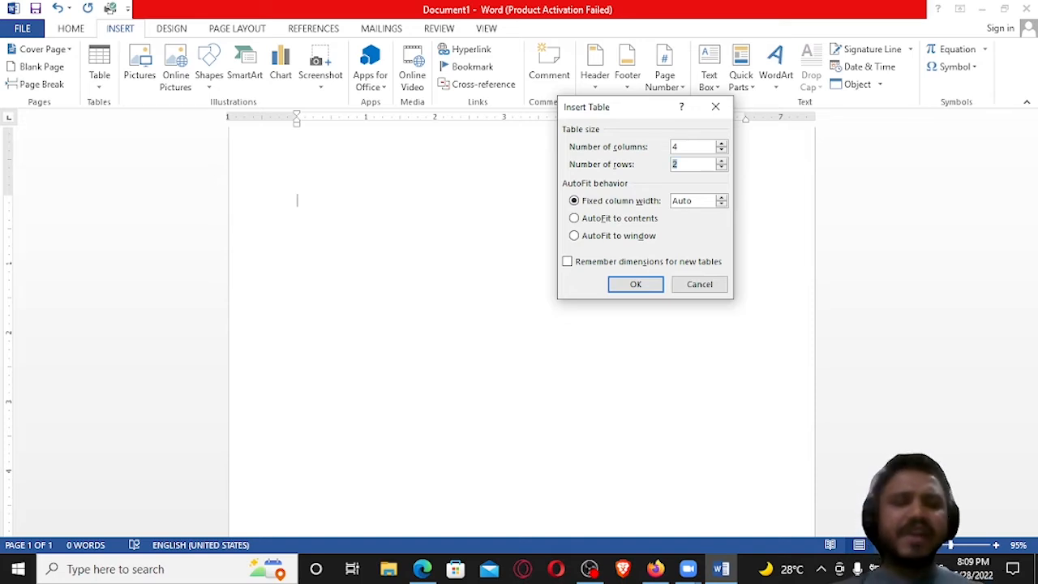
pyautogui.write('220')
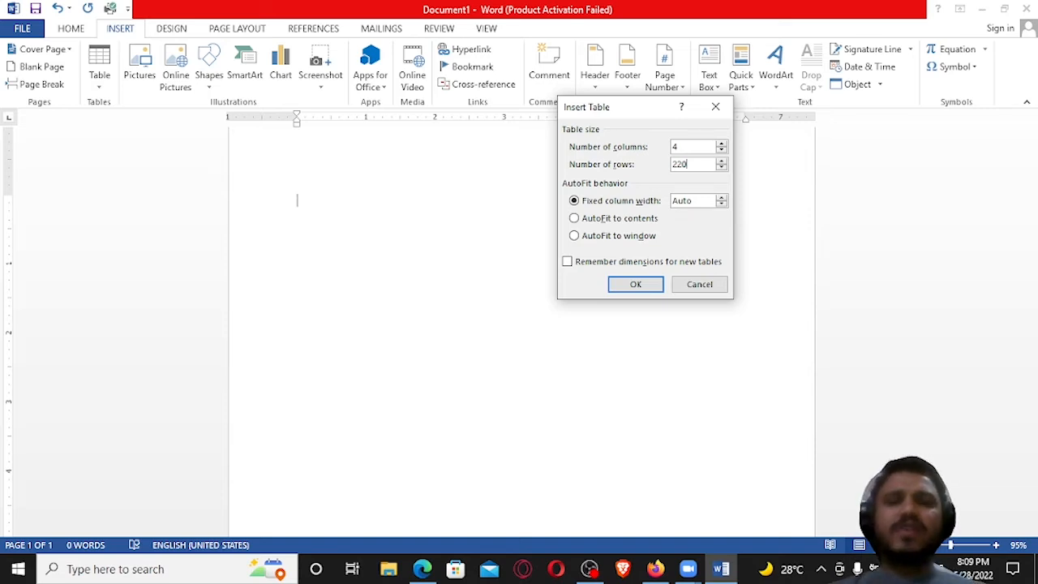
pyautogui.press('Return')
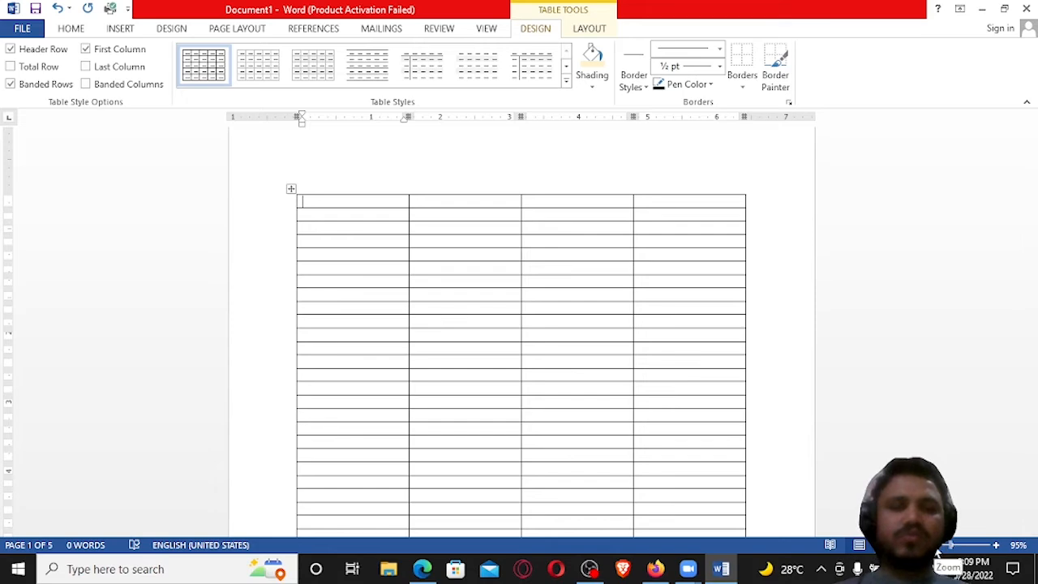
# Step: Enter the headings Roll No, Name, Father Name and CNIC across the first row of the table
pyautogui.moveTo(951, 546)
pyautogui.mouseDown()
pyautogui.moveTo(918, 545)
pyautogui.moveTo(952, 549)
pyautogui.mouseUp()
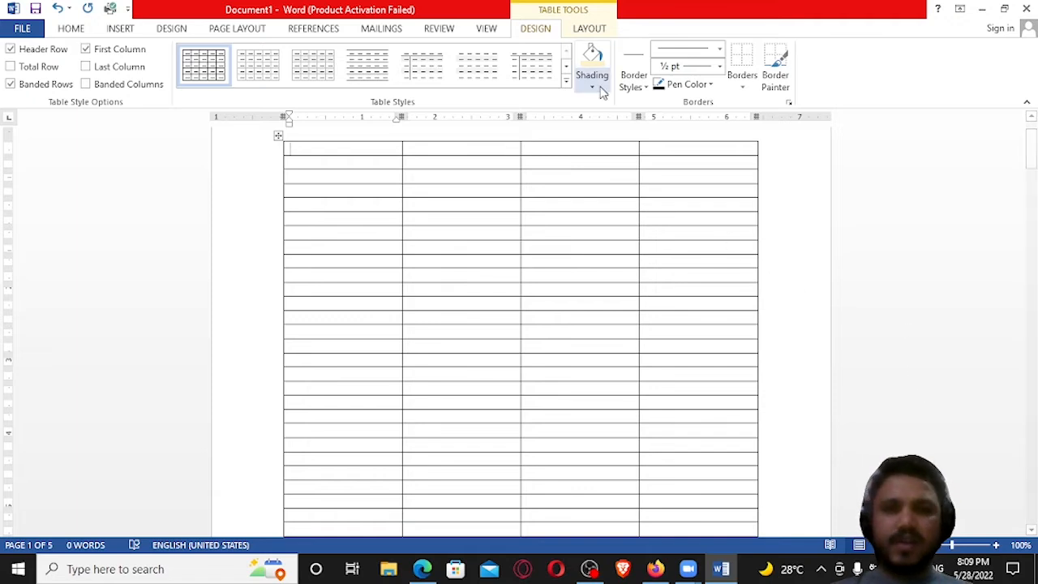
pyautogui.click(591, 30)
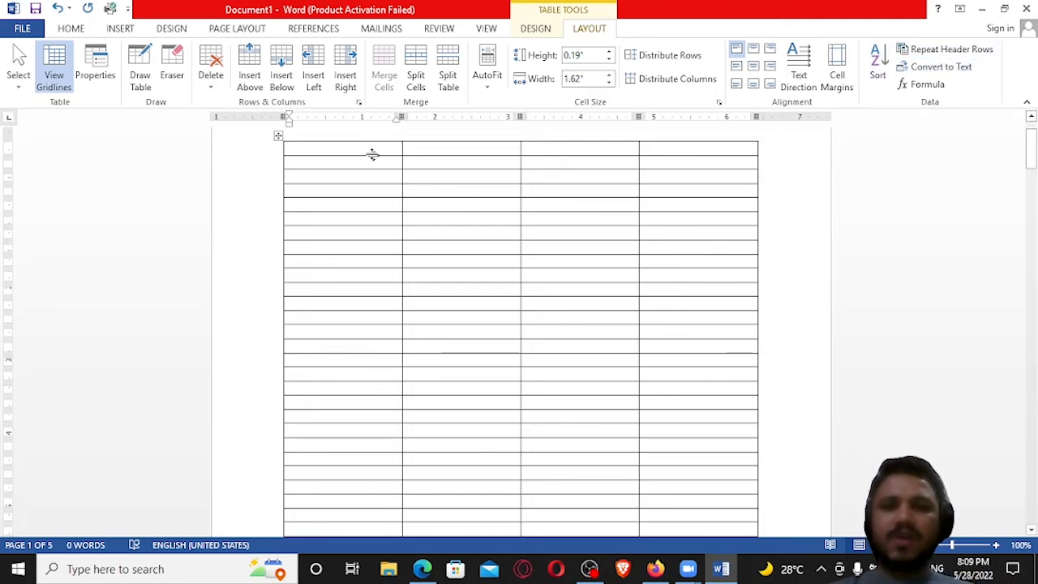
pyautogui.write('Ro')
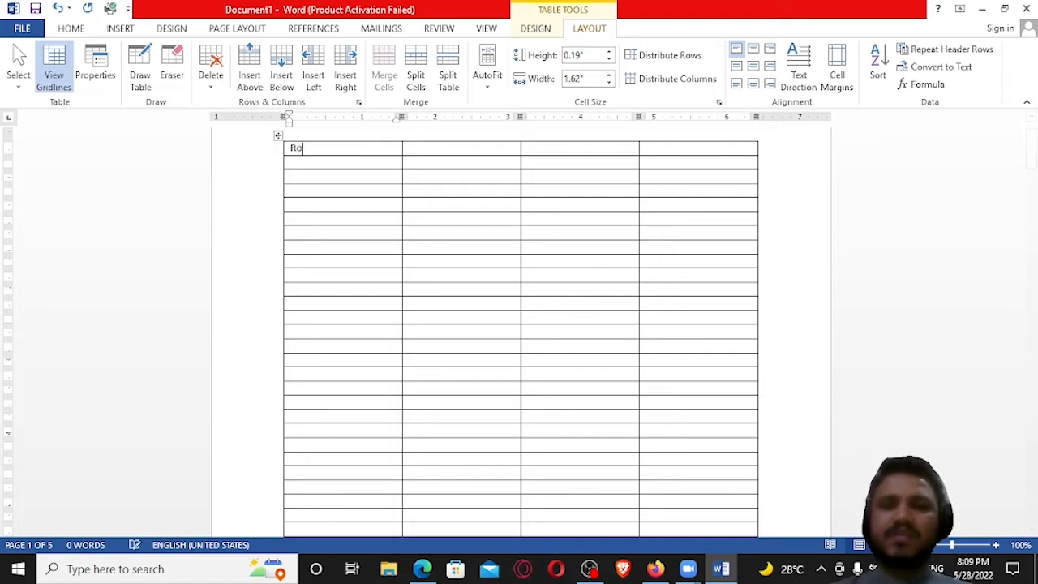
pyautogui.write('ll No')
pyautogui.press('Tab')
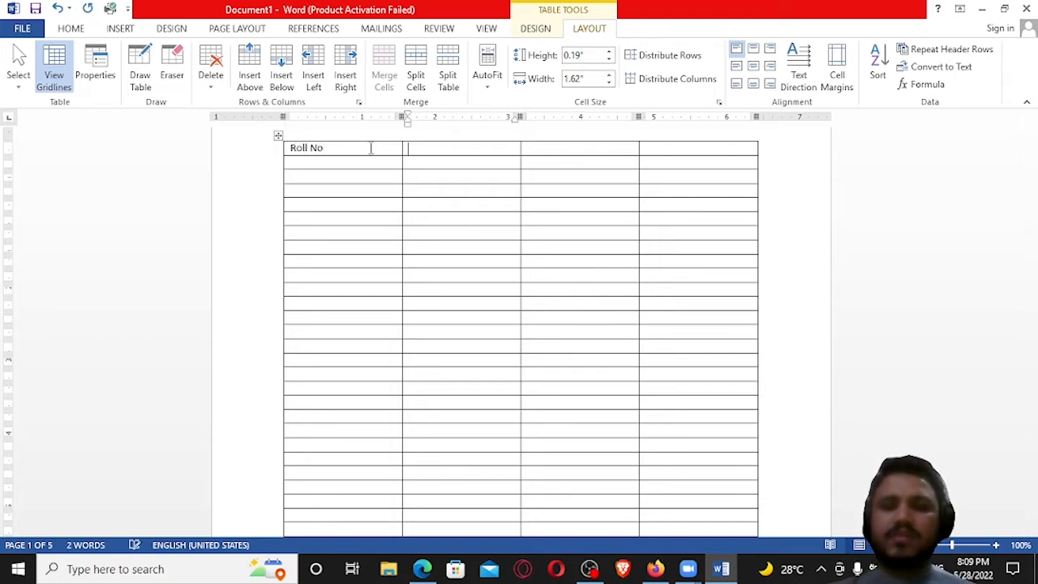
pyautogui.write('Nmae')
pyautogui.press('BackSpace')
pyautogui.press('BackSpace')
pyautogui.press('BackSpace')
pyautogui.write('ame')
pyautogui.press('Tab')
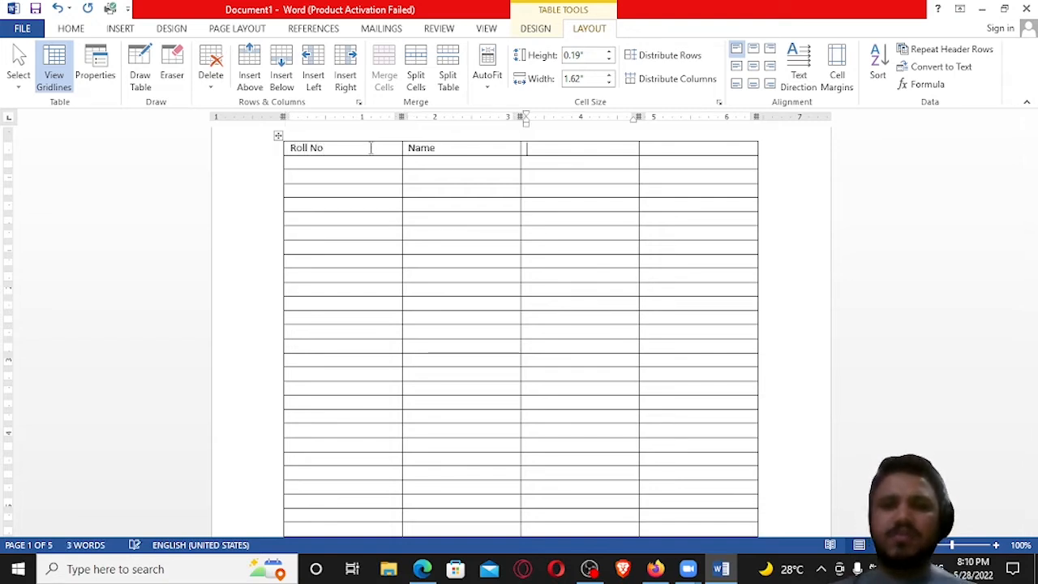
pyautogui.write('Father Name')
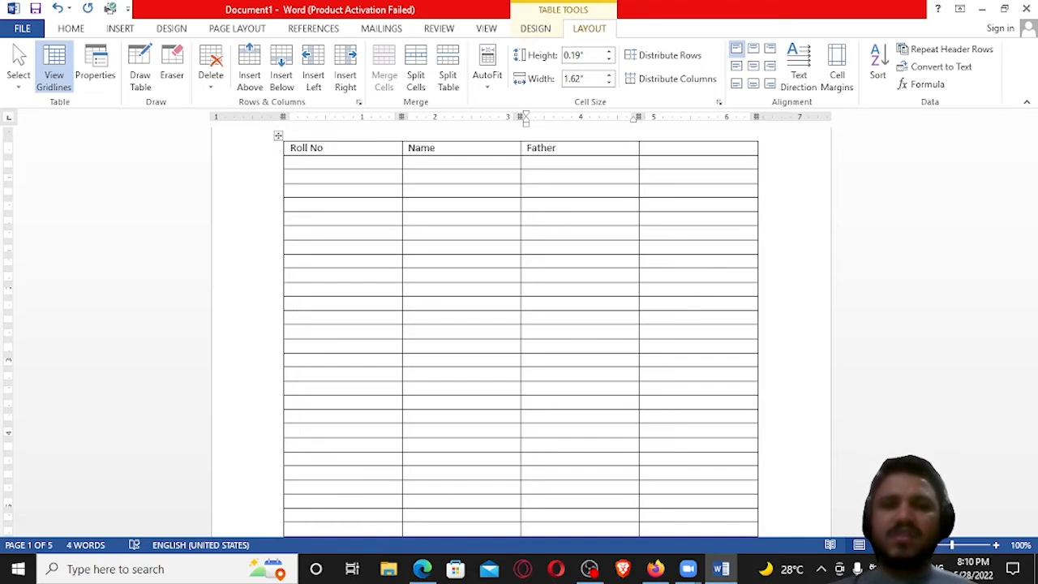
pyautogui.press('Tab')
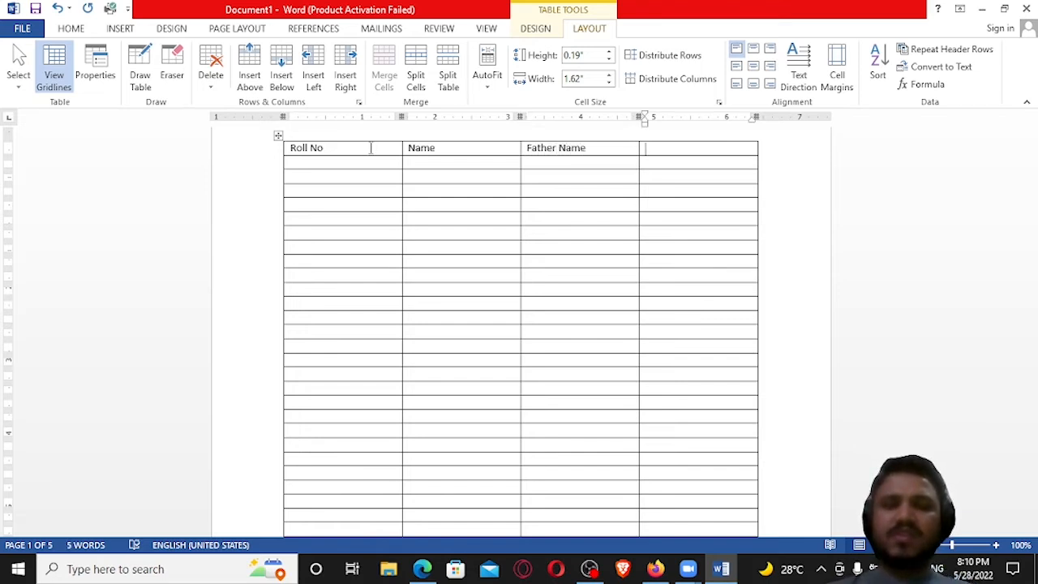
pyautogui.write('CNIN')
pyautogui.press('BackSpace')
pyautogui.write('C')
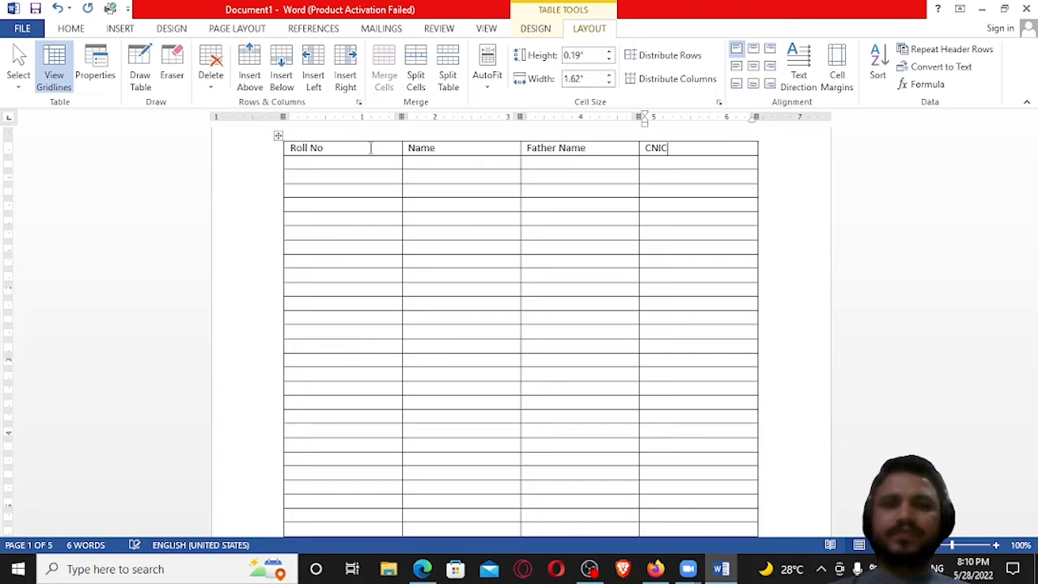
# Step: Examine the second page of the table to check whether the heading row appears there
pyautogui.click(342, 166)
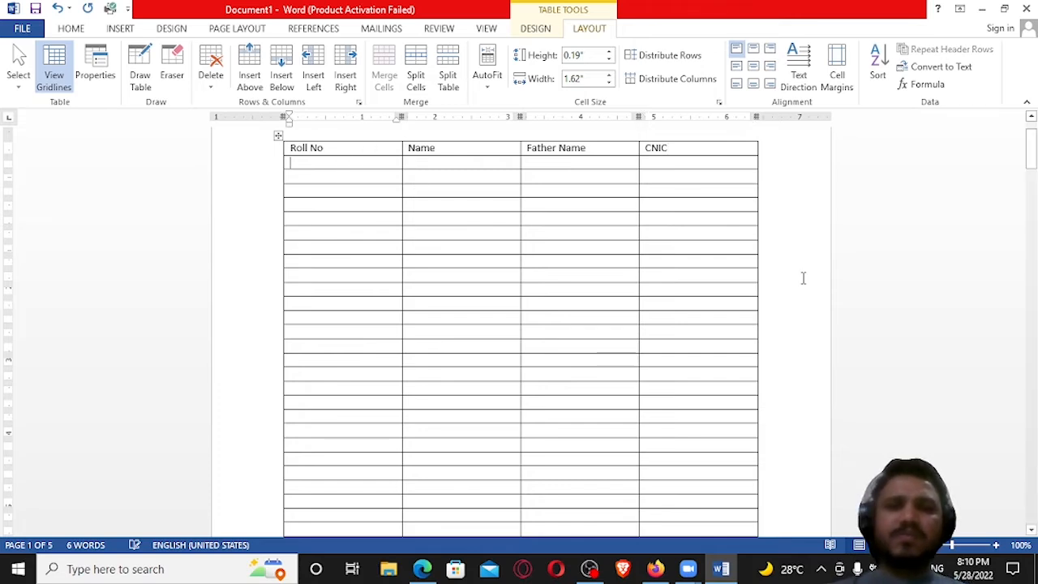
pyautogui.moveTo(1031, 172); pyautogui.dragTo(1033, 165)
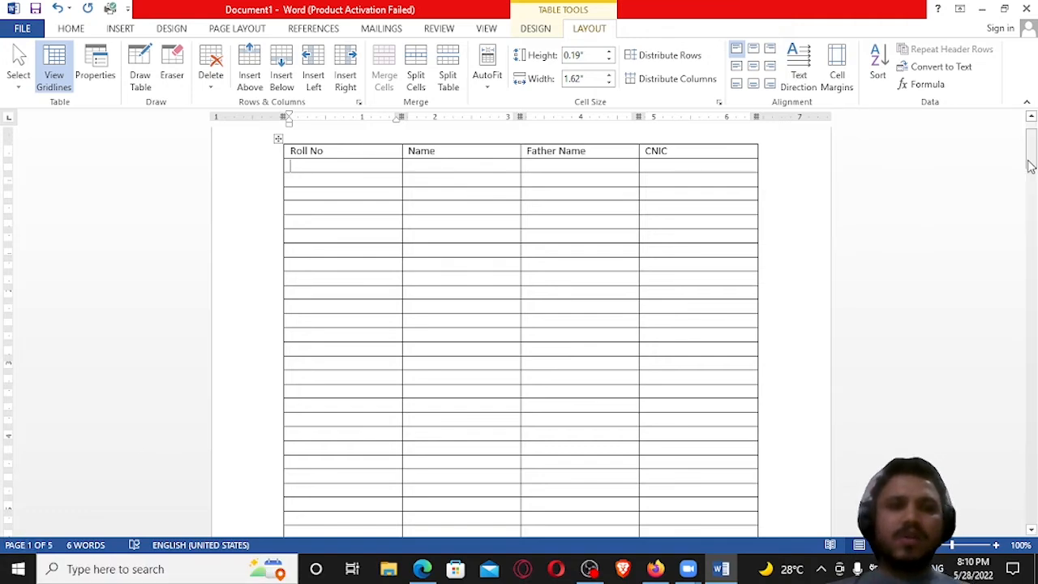
pyautogui.moveTo(1030, 159); pyautogui.dragTo(1032, 217)
pyautogui.click(391, 360)
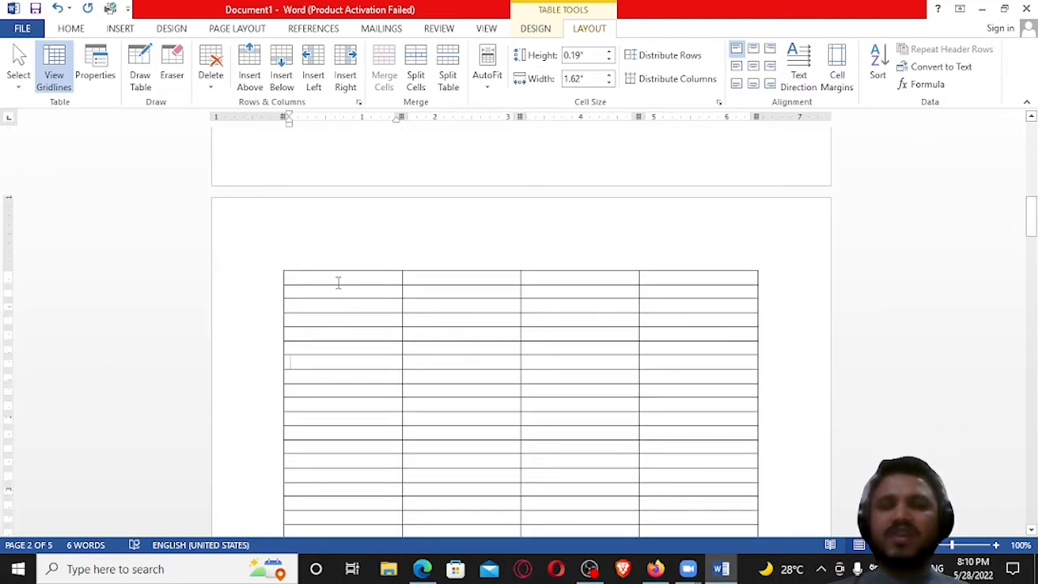
pyautogui.moveTo(1032, 219); pyautogui.dragTo(1033, 146)
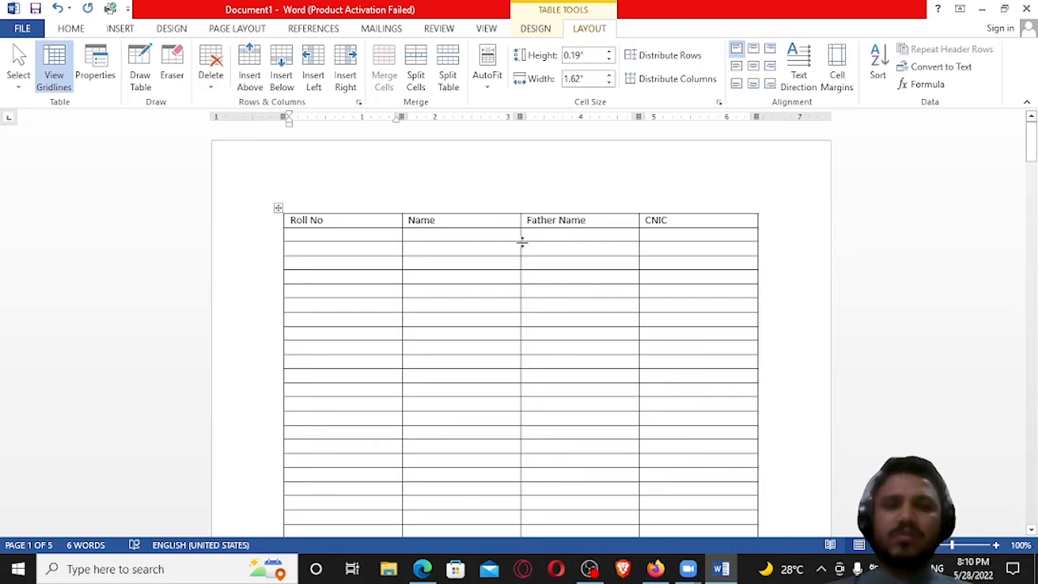
pyautogui.click(370, 235)
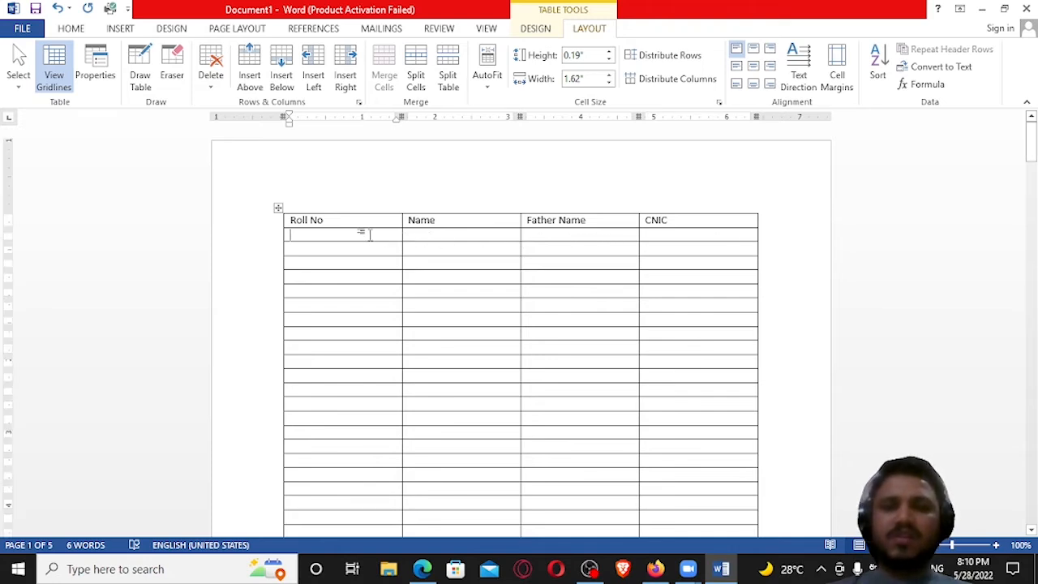
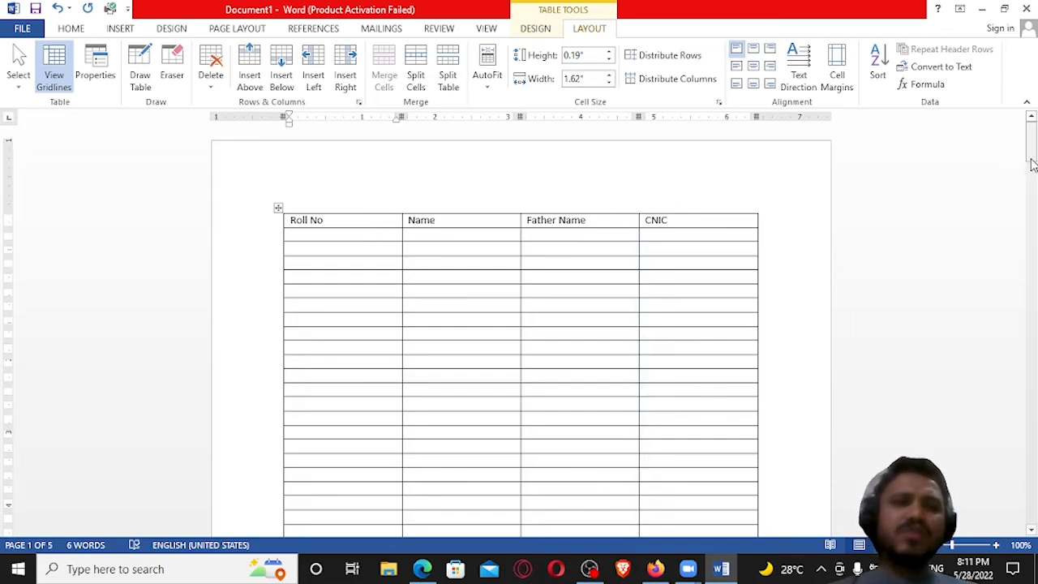
pyautogui.moveTo(1032, 150)
pyautogui.mouseDown()
pyautogui.moveTo(1032, 526)
pyautogui.moveTo(1032, 146)
pyautogui.mouseUp()
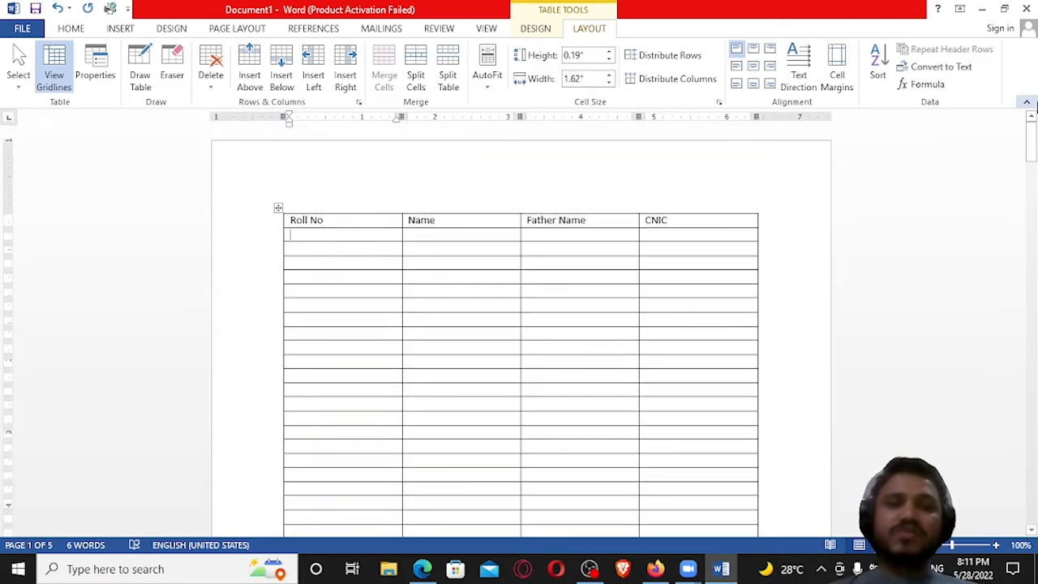
# Step: Turn on Repeat Header Rows for the table's heading row and check the following pages
pyautogui.click(697, 220)
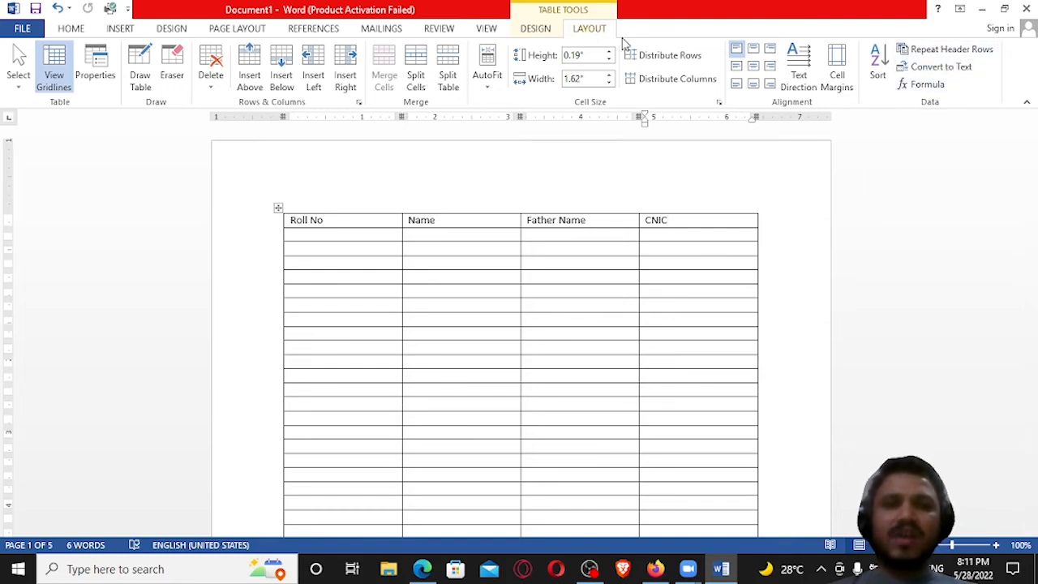
pyautogui.click(931, 51)
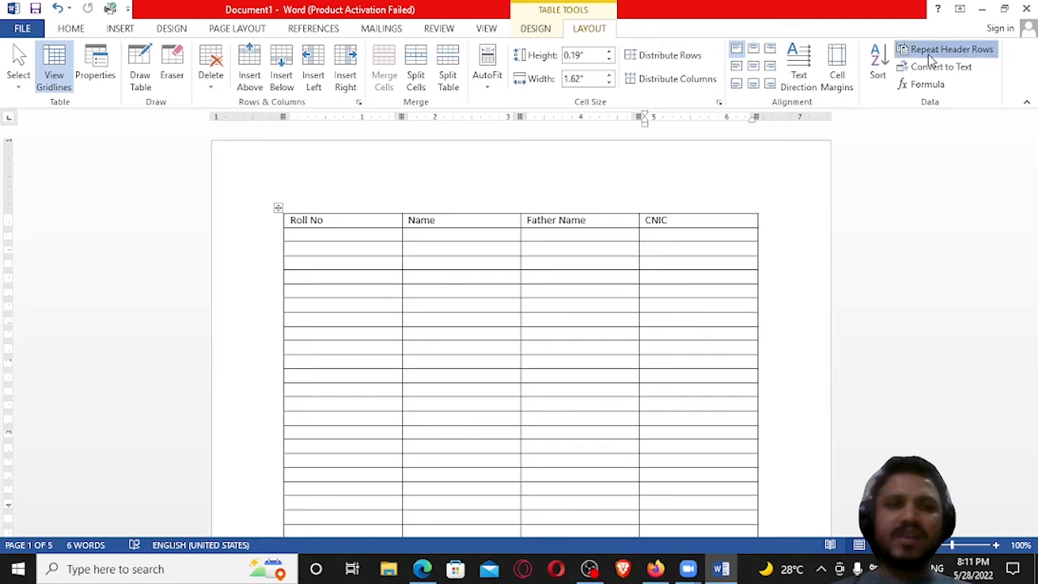
pyautogui.moveTo(1033, 148)
pyautogui.mouseDown()
pyautogui.moveTo(1033, 331)
pyautogui.moveTo(1033, 136)
pyautogui.mouseUp()
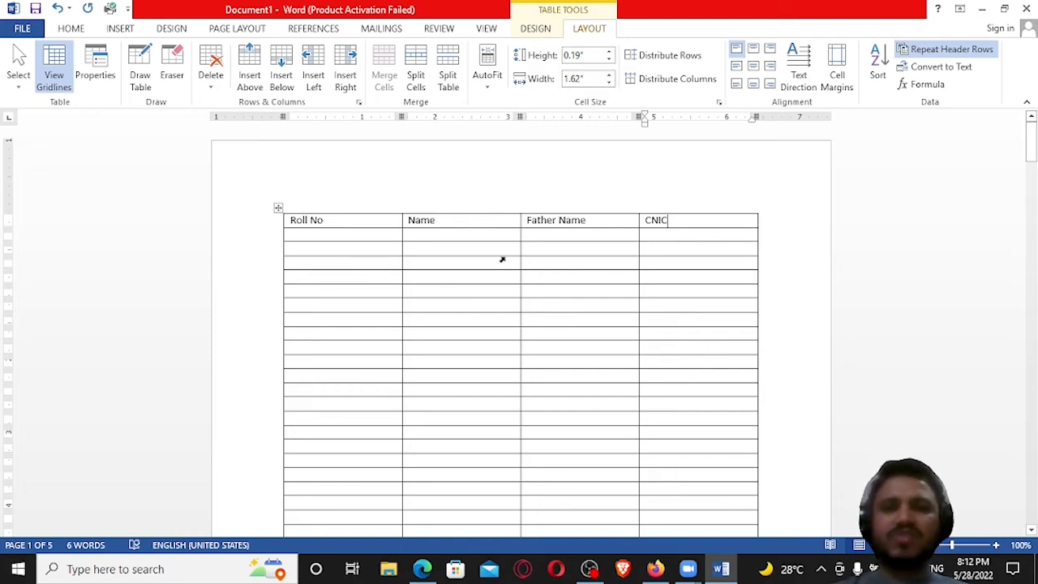
# Step: Try converting the first eleven table rows to text separated with tabs twice, undoing the conversion each time
pyautogui.moveTo(355, 220); pyautogui.dragTo(680, 365)
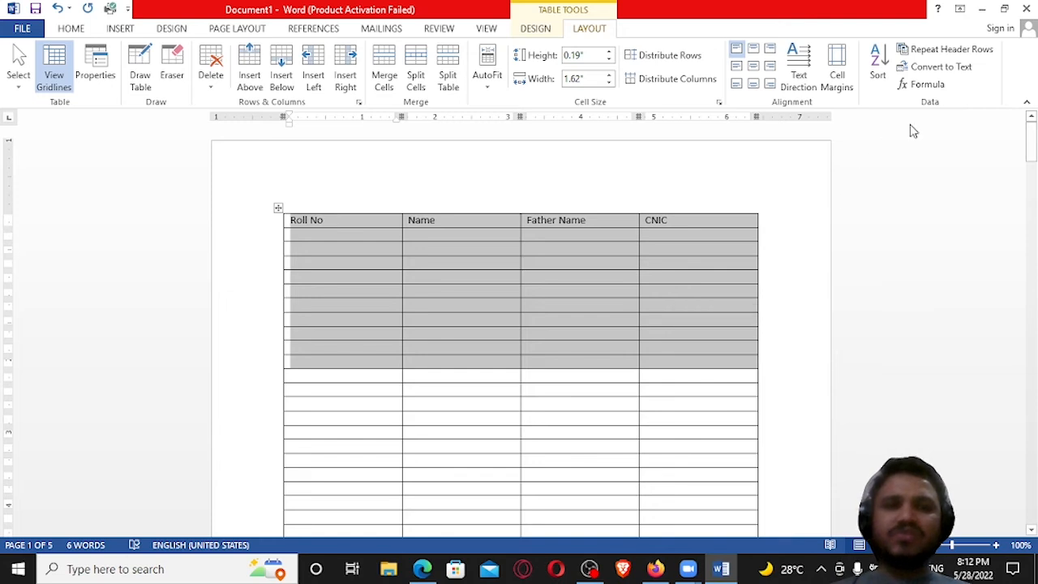
pyautogui.click(933, 68)
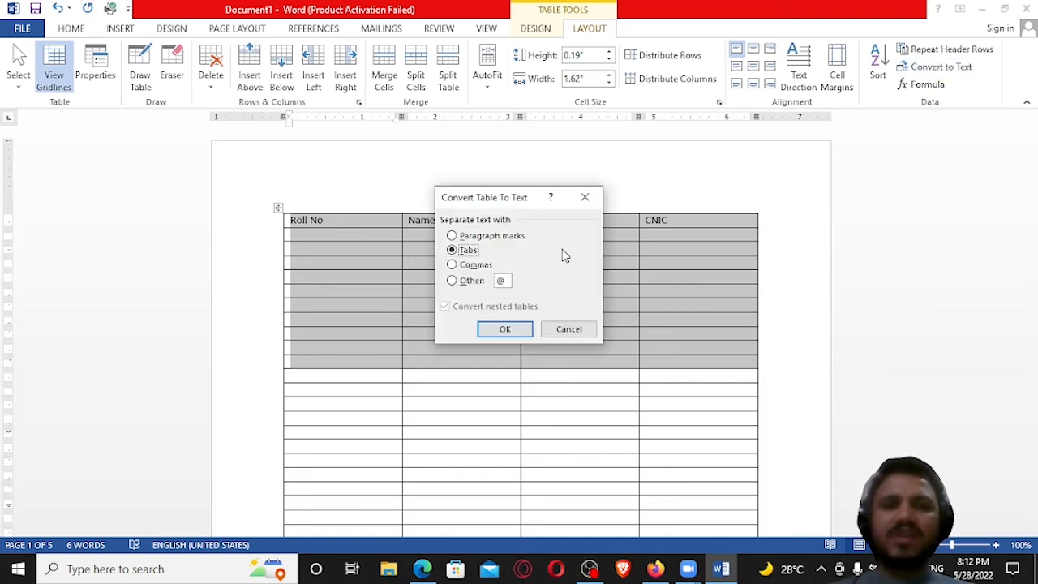
pyautogui.click(517, 328)
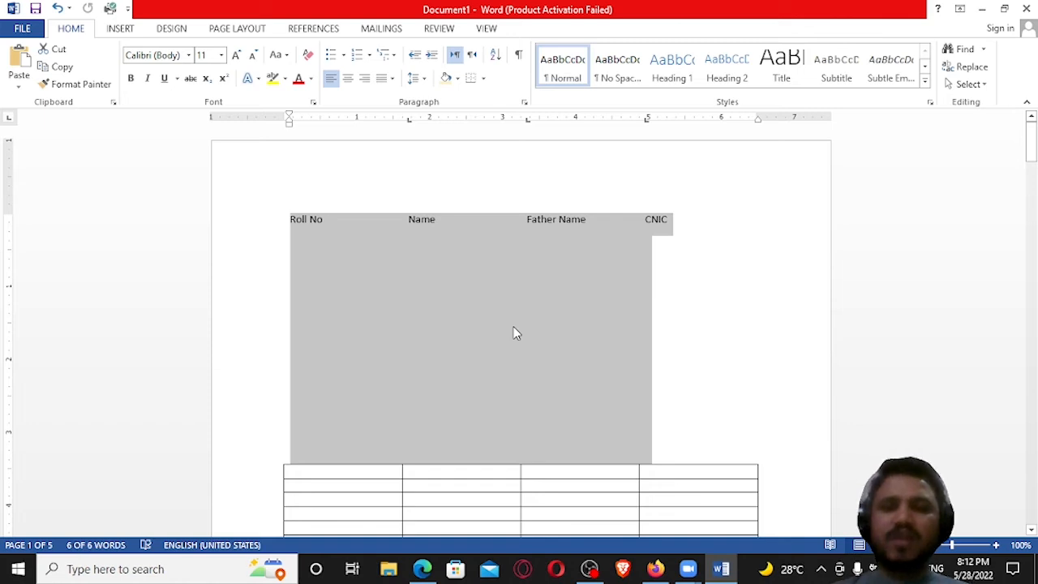
pyautogui.hotkey('ctrl', 'z')
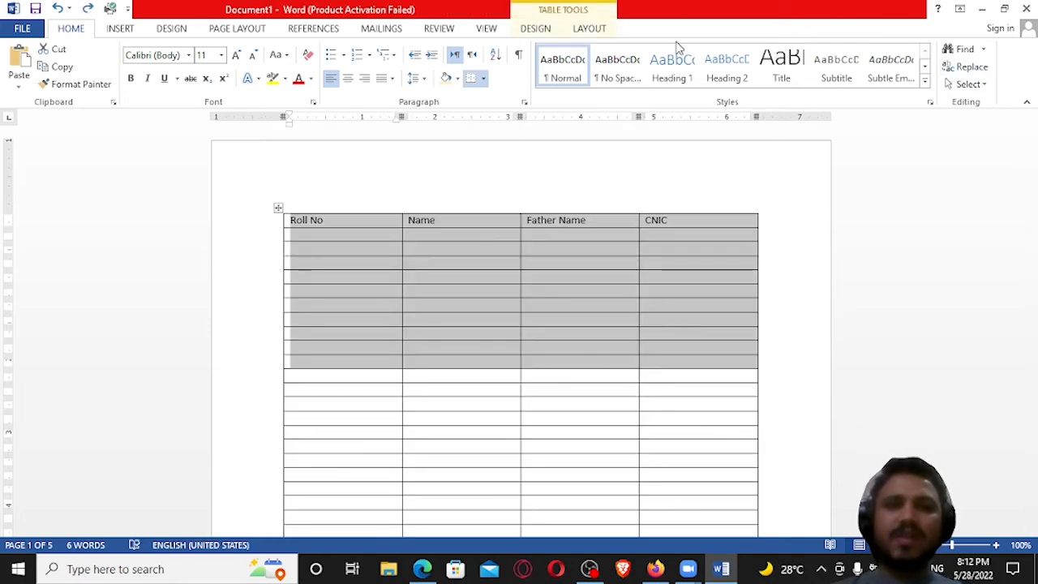
pyautogui.click(587, 31)
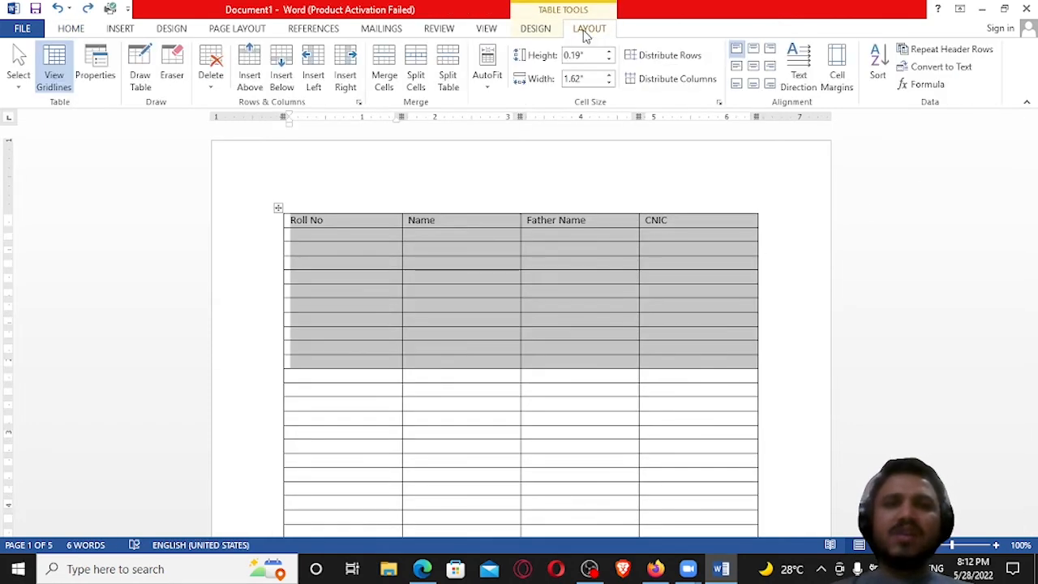
pyautogui.click(937, 70)
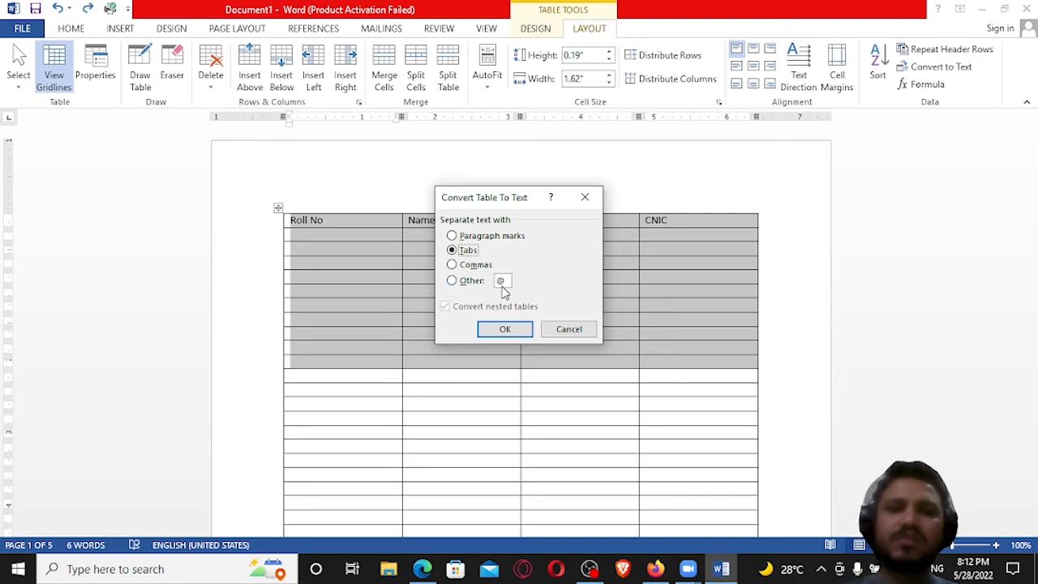
pyautogui.click(506, 330)
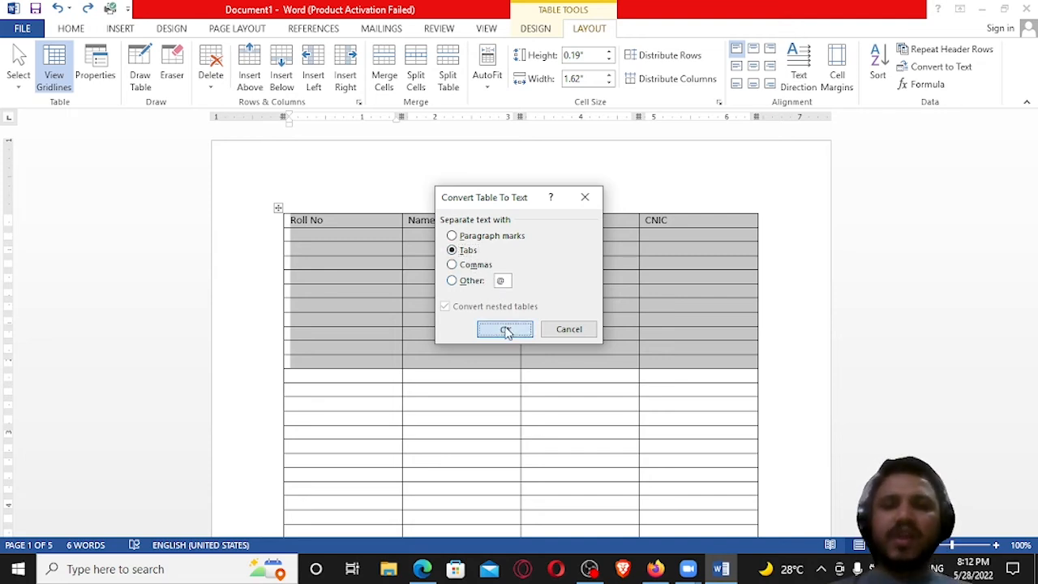
pyautogui.hotkey('ctrl', 'z')
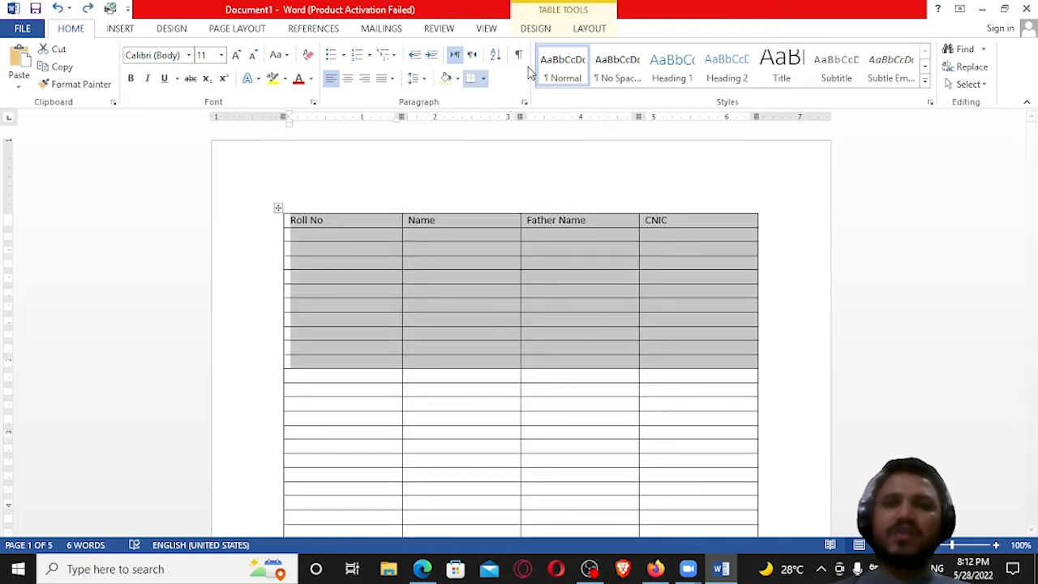
pyautogui.click(591, 29)
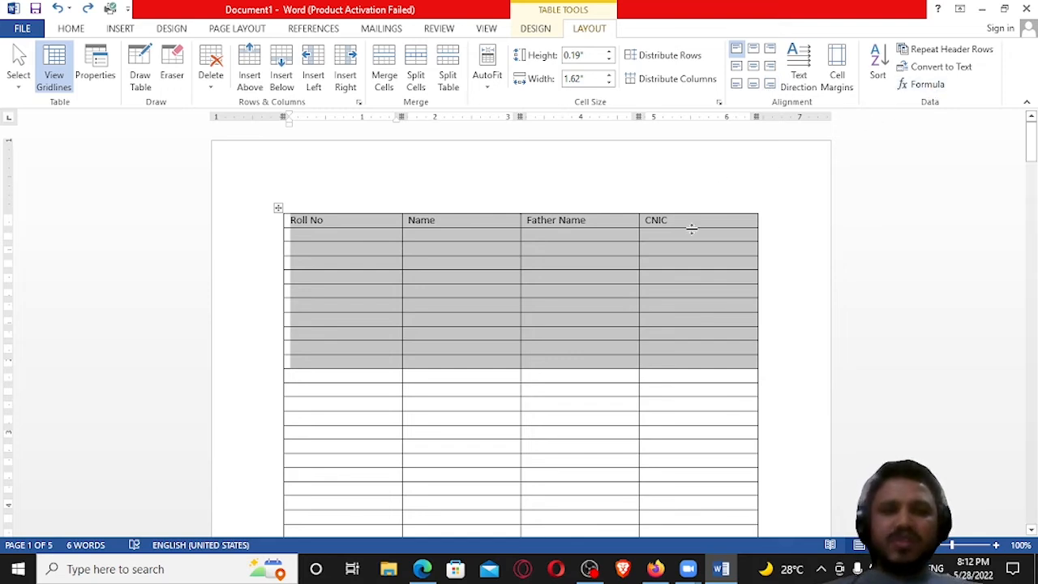
# Step: Replace the table's heading texts in the first row with Item no, product, qta and Price
pyautogui.moveTo(683, 219); pyautogui.dragTo(366, 232)
pyautogui.press('Delete')
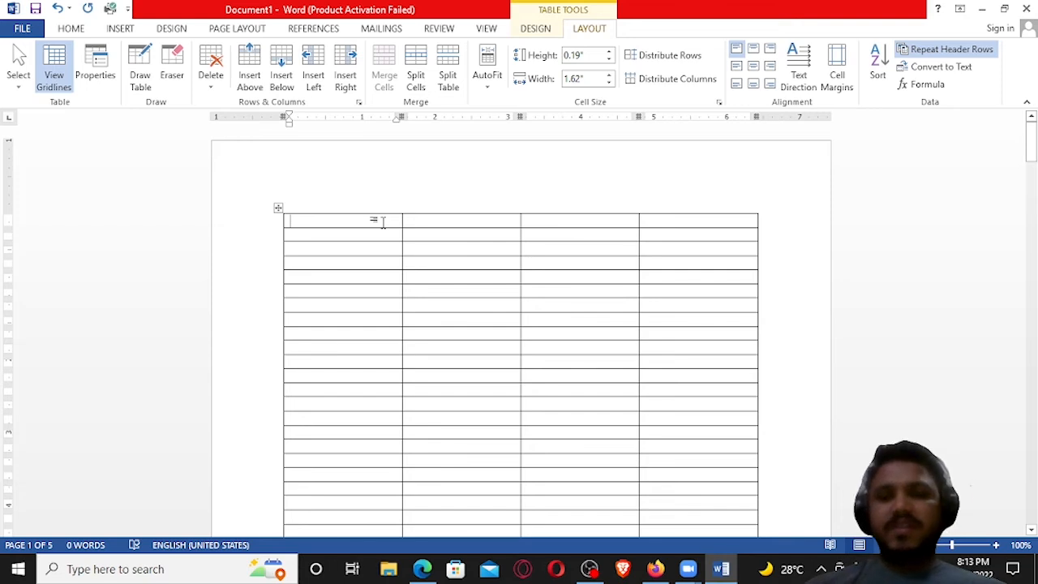
pyautogui.write('item')
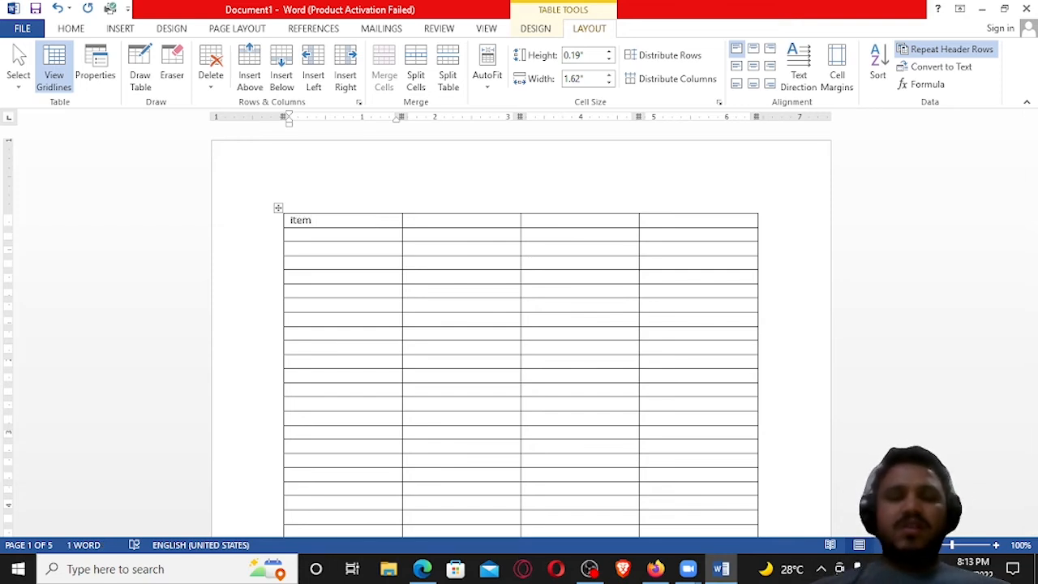
pyautogui.press('Tab')
pyautogui.click(384, 223)
pyautogui.write('no')
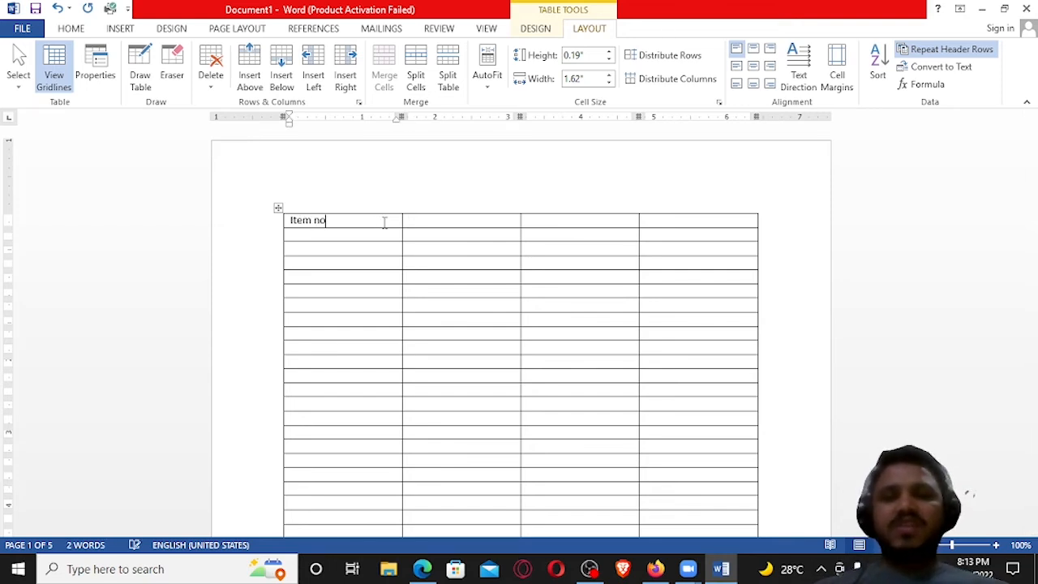
pyautogui.press('Tab')
pyautogui.write('pro')
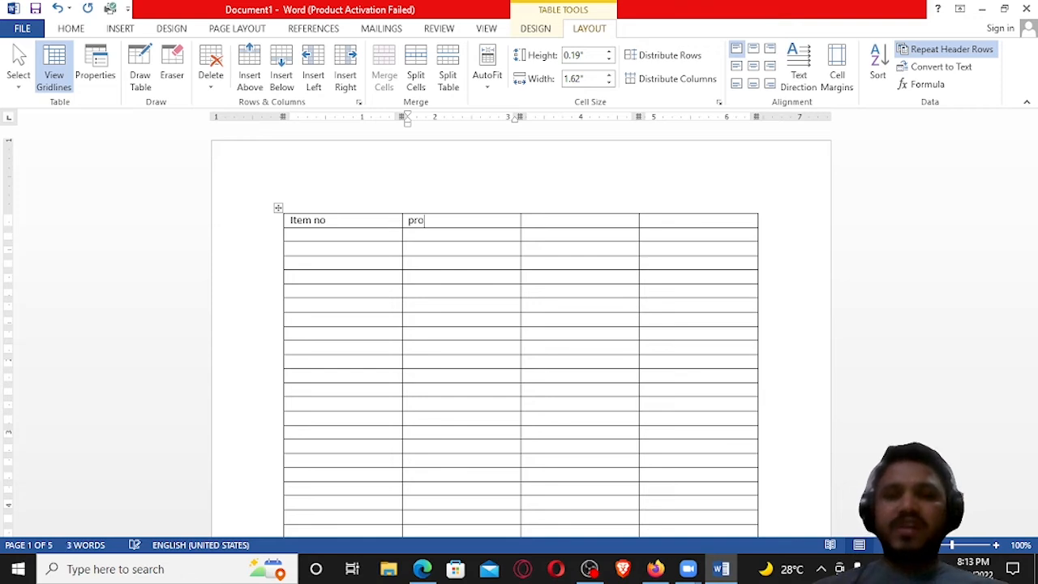
pyautogui.write('duct')
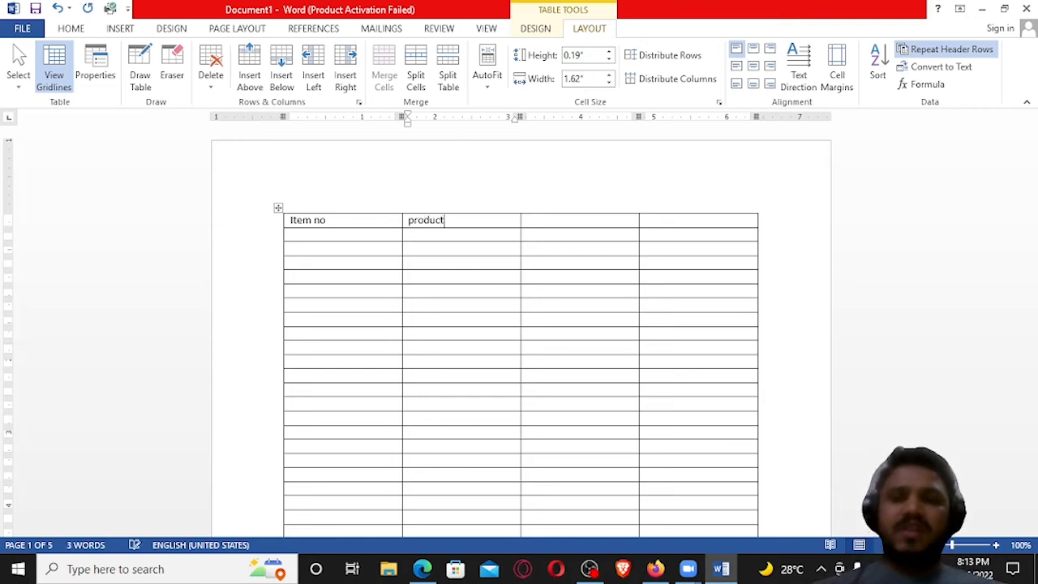
pyautogui.press('Tab')
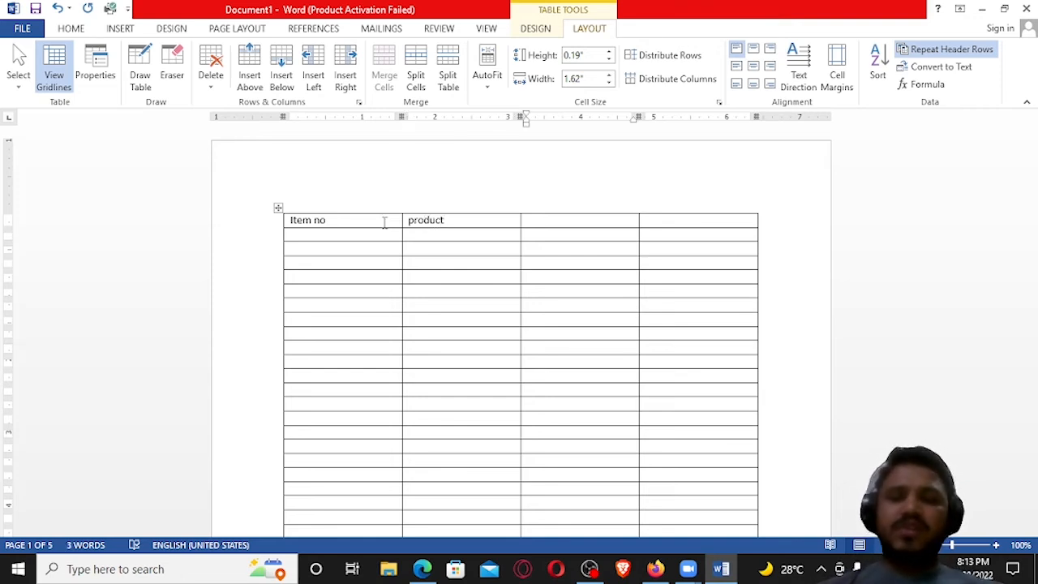
pyautogui.write('qta')
pyautogui.press('Tab')
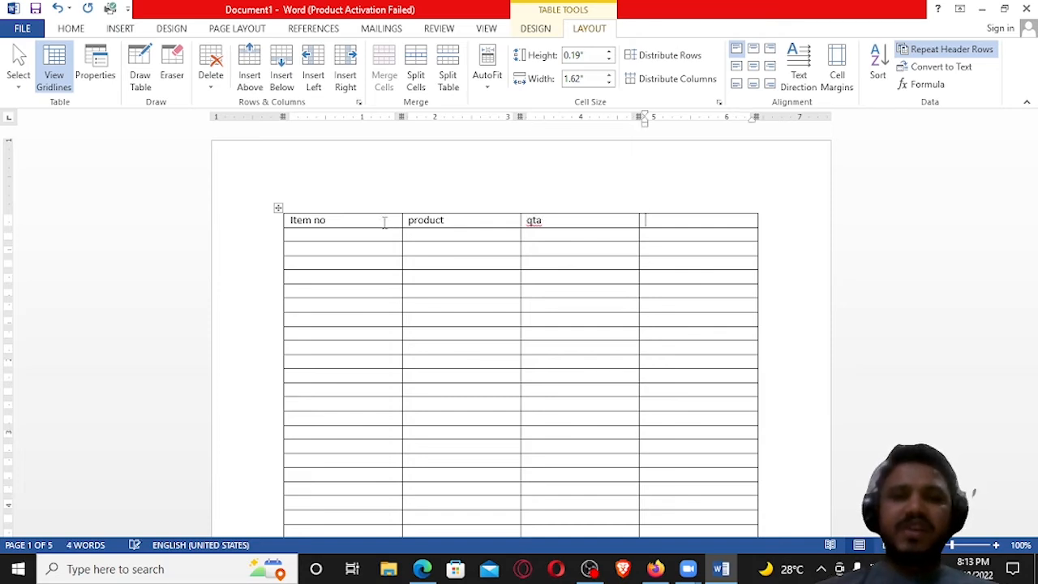
pyautogui.write('Price')
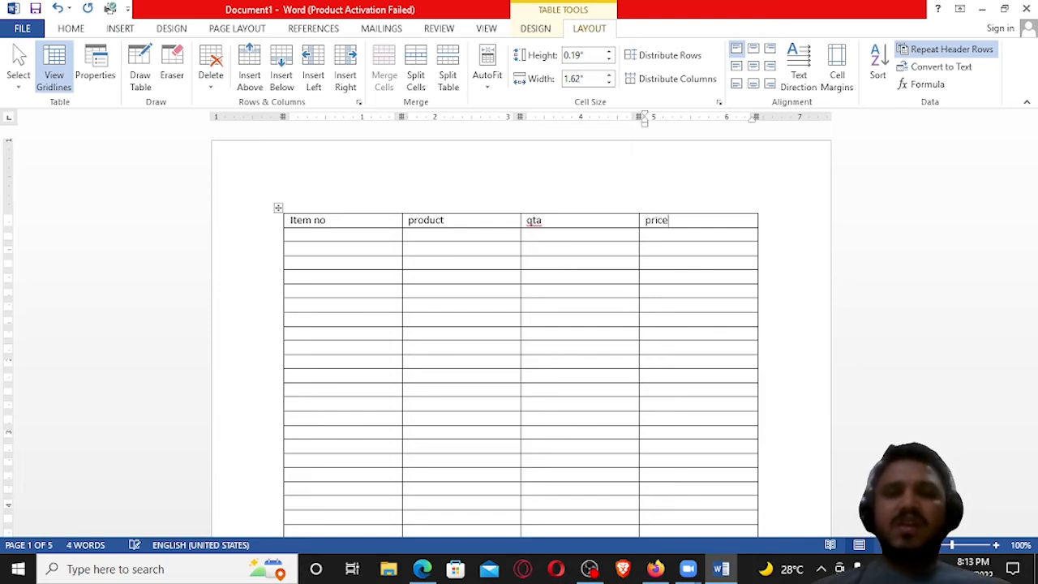
# Step: Number the five rows under Item no from 1 to 5 and split the table directly below row 5
pyautogui.press('Down')
pyautogui.press('Left')
pyautogui.press('Left')
pyautogui.press('Left')
pyautogui.write('1 ')
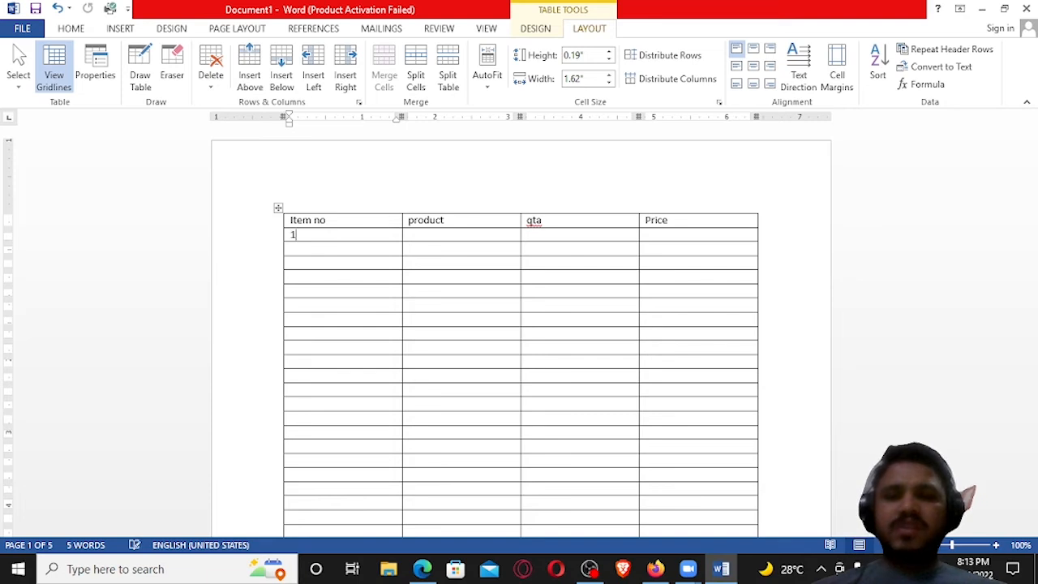
pyautogui.write('2')
pyautogui.press('Down')
pyautogui.write('3')
pyautogui.press('Down')
pyautogui.write('4')
pyautogui.press('Down')
pyautogui.write('5')
pyautogui.press('Down')
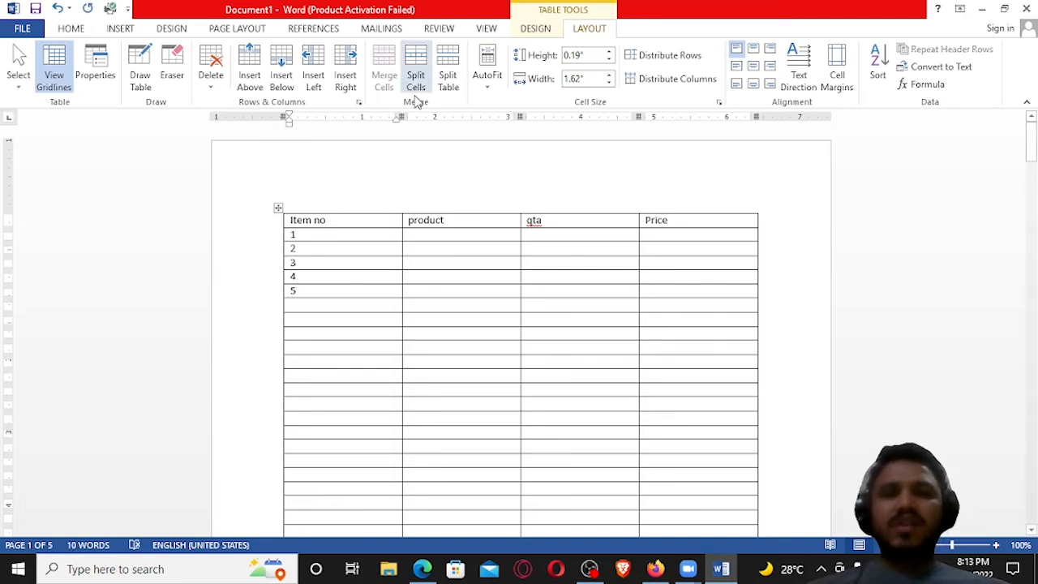
pyautogui.click(444, 81)
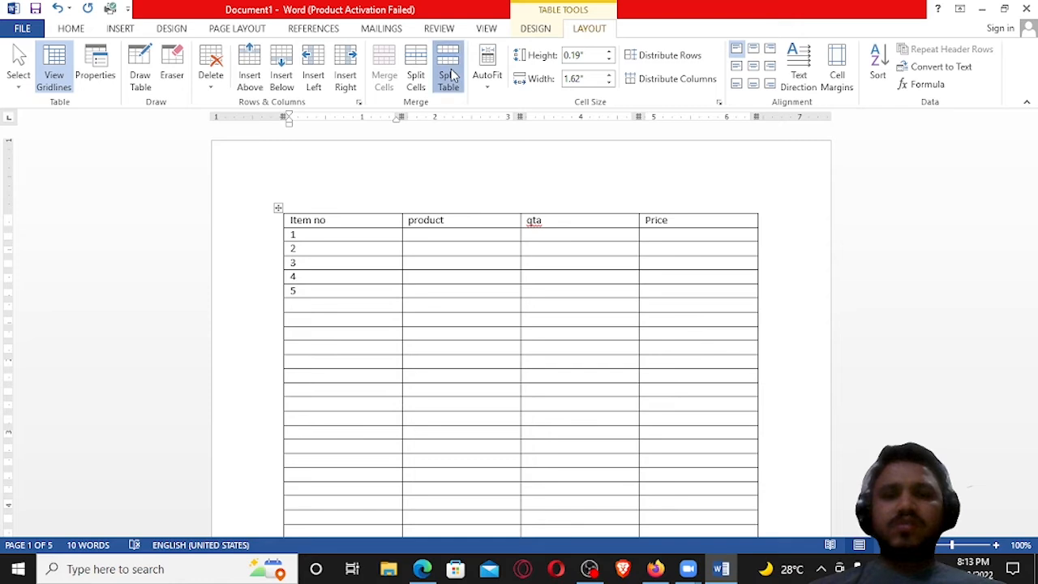
# Step: Fill the product column for items 1 to 4 with Server, Router, Laptop and Mouse
pyautogui.click(435, 232)
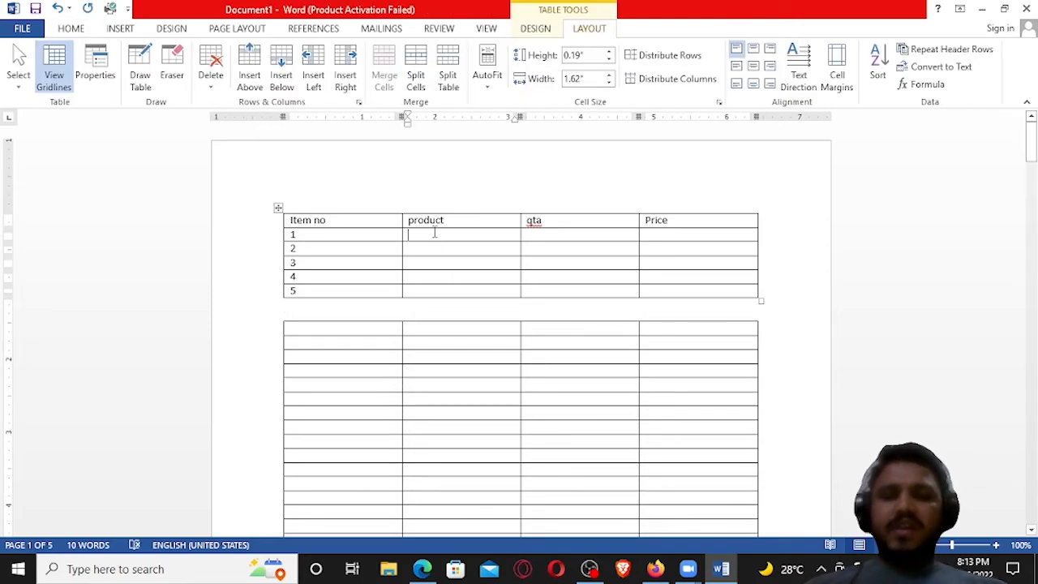
pyautogui.write('Server')
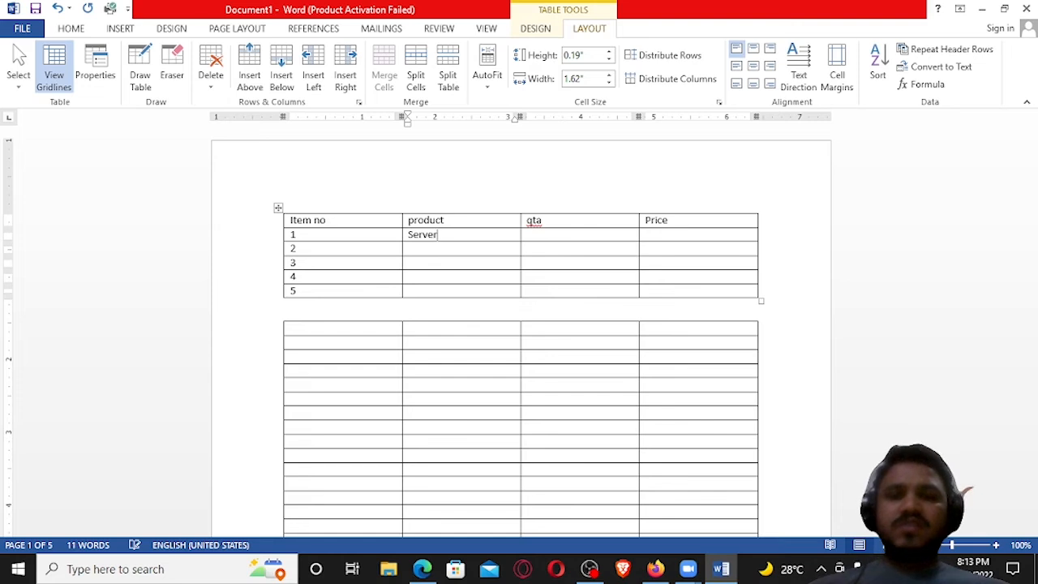
pyautogui.press('Down')
pyautogui.write('router')
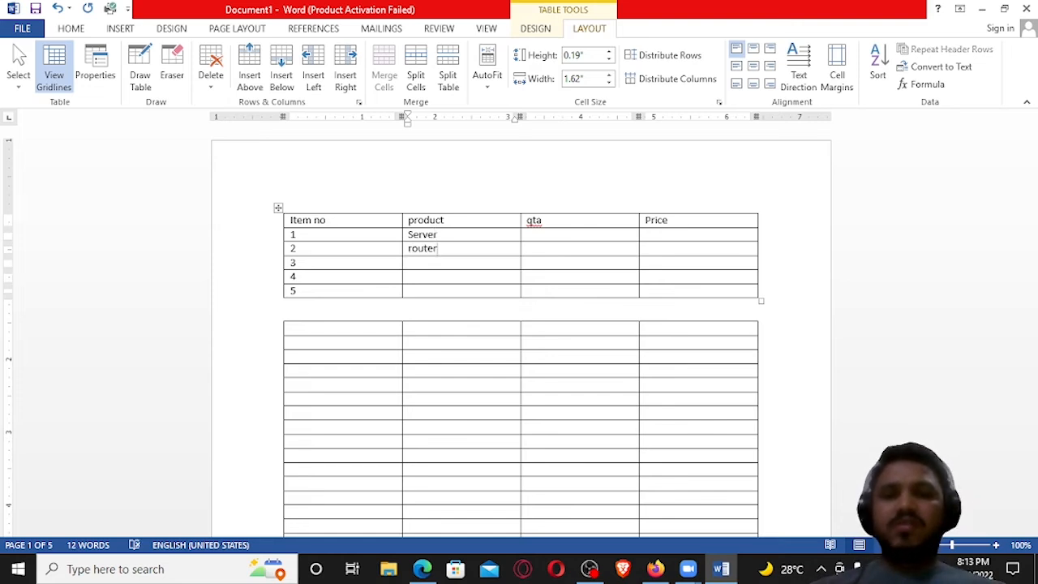
pyautogui.press('Return')
pyautogui.press('BackSpace')
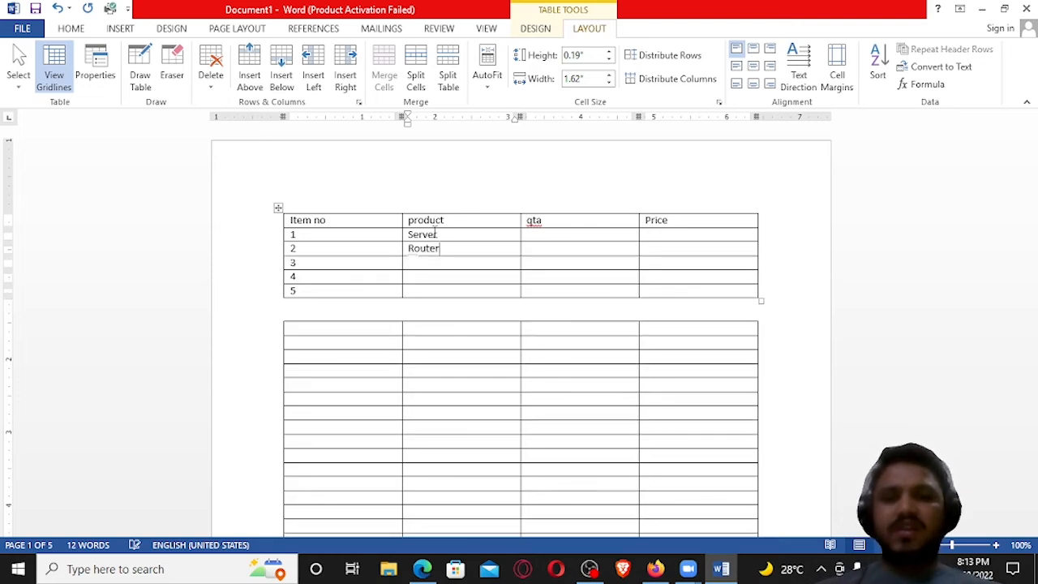
pyautogui.press('Down')
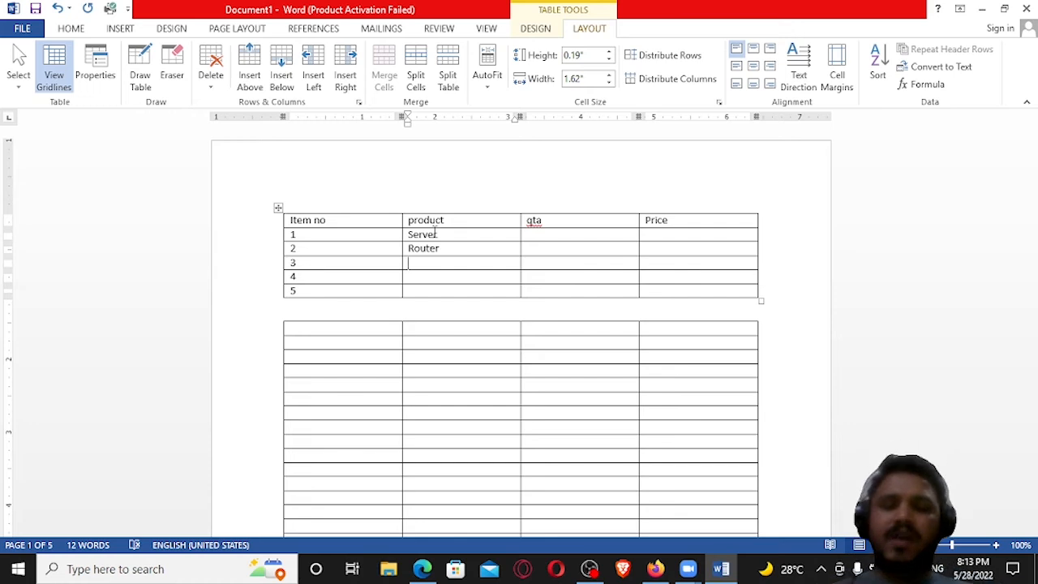
pyautogui.write('Laptop')
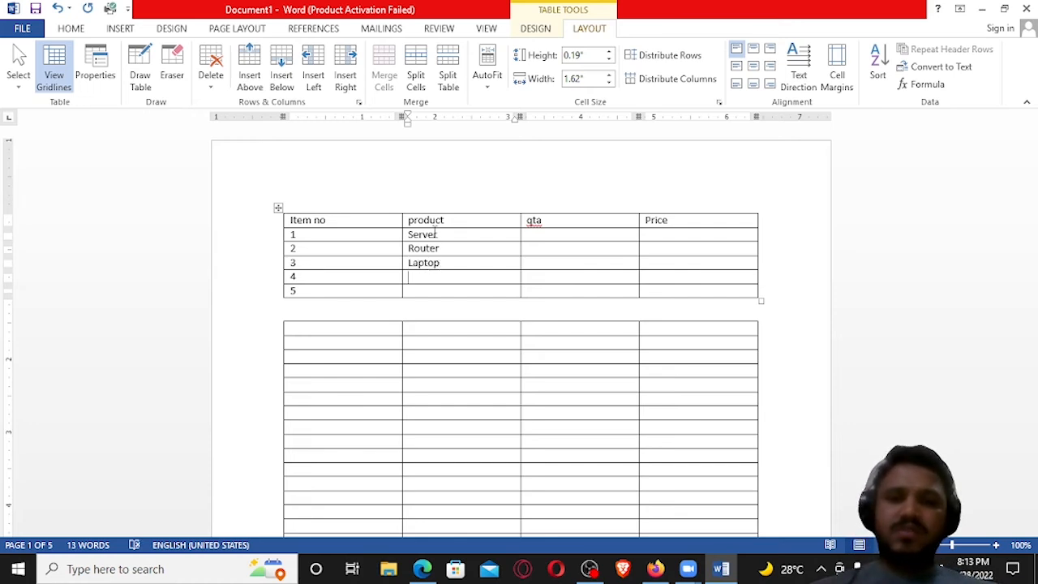
pyautogui.write('Mouse')
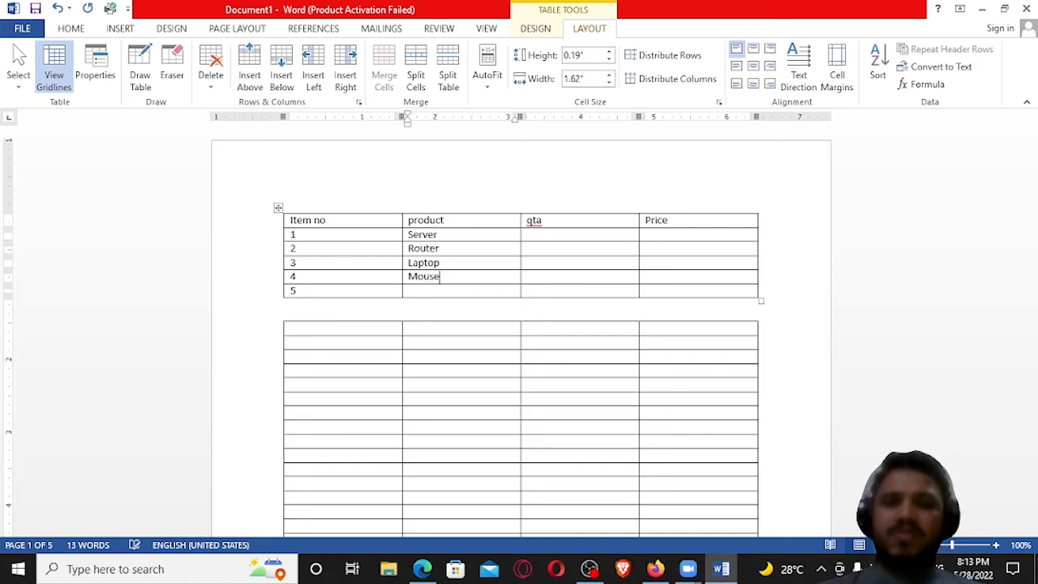
# Step: Enter Wireless adaptor as the product for item 5, correcting the spelling of the second word
pyautogui.press('Down')
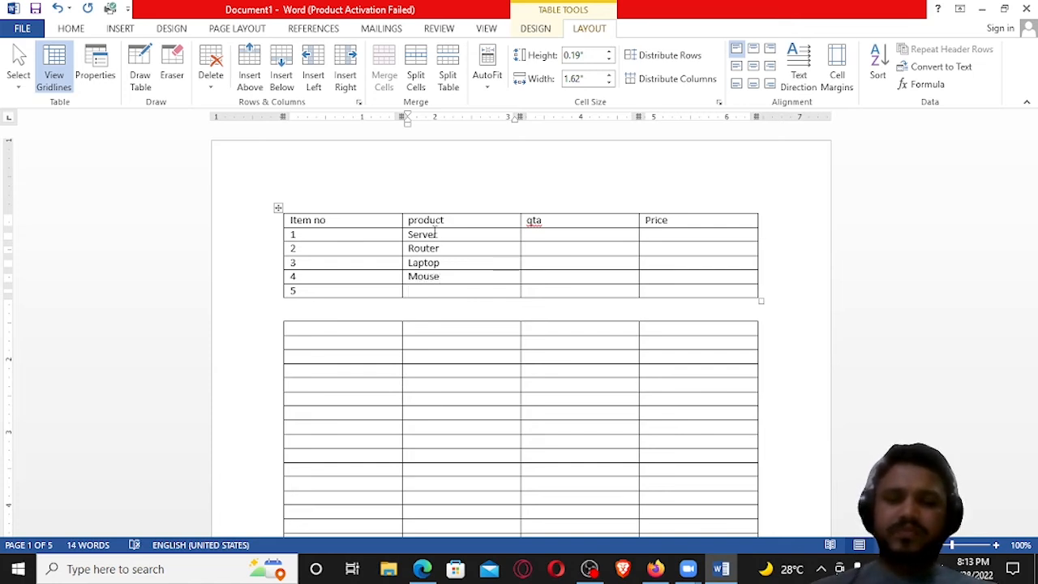
pyautogui.write('Wire')
pyautogui.press('BackSpace')
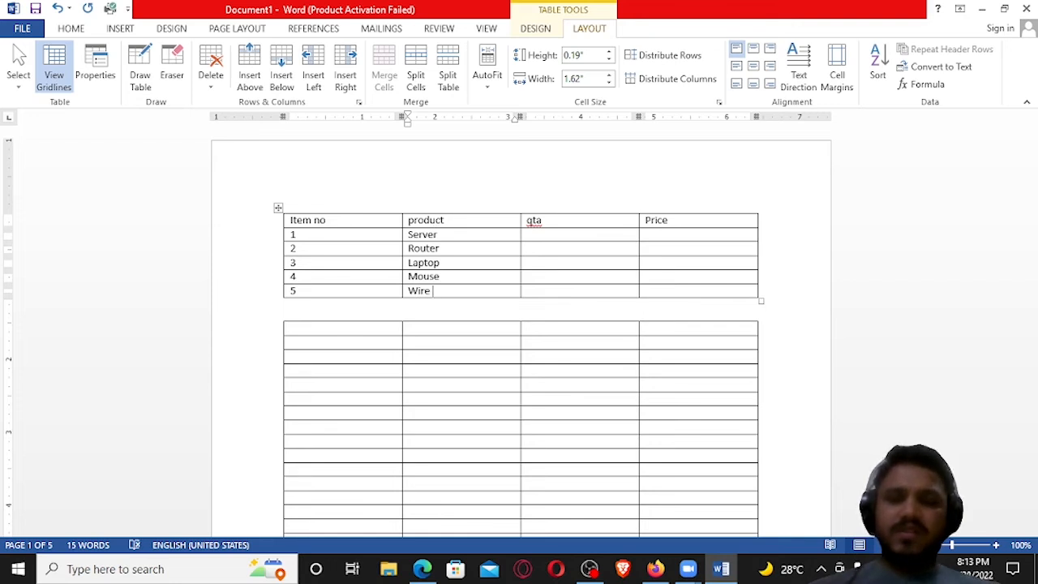
pyautogui.write('less')
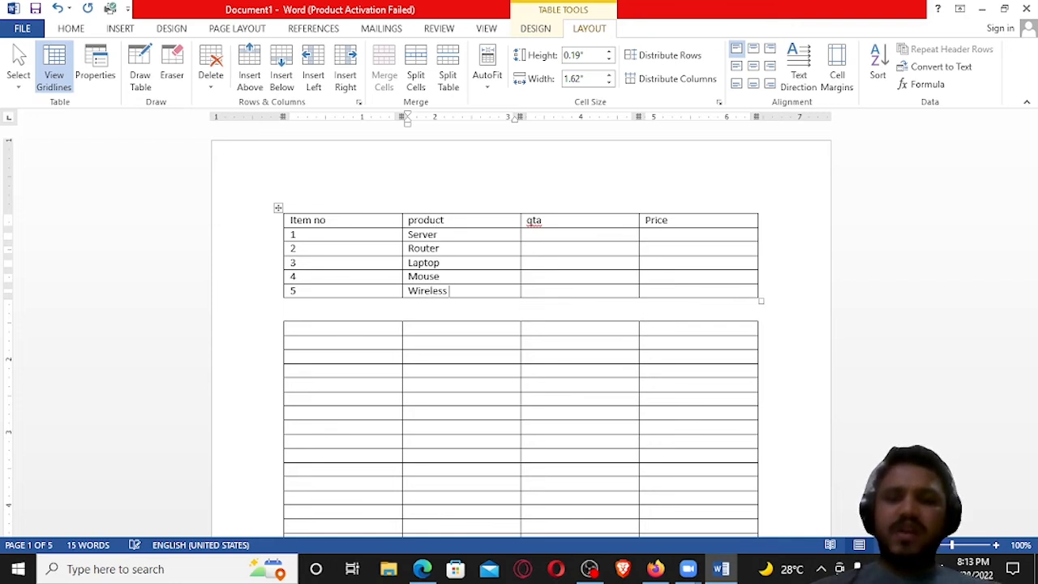
pyautogui.write(' ada')
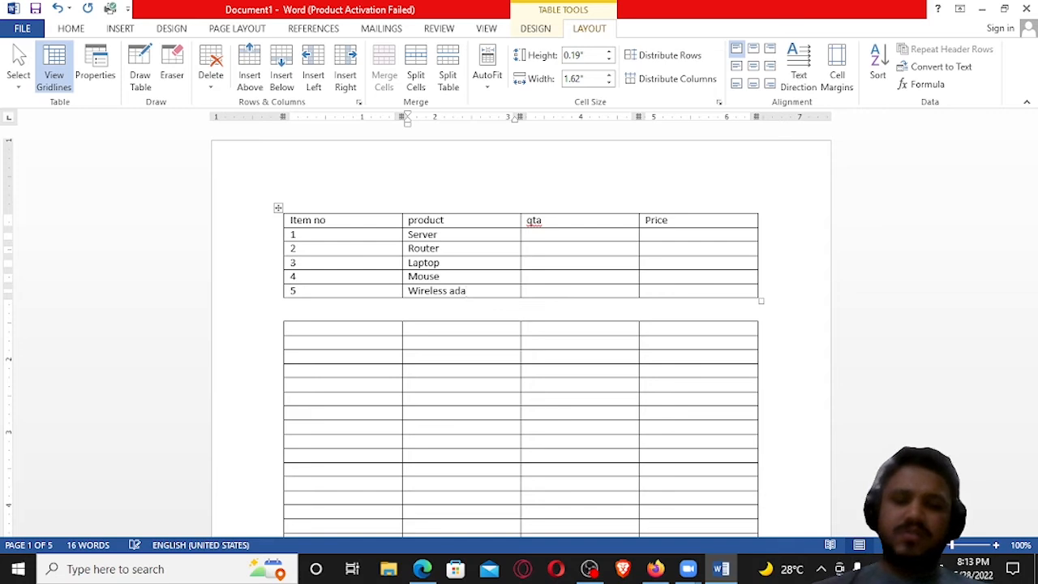
pyautogui.press('BackSpace')
pyautogui.write('opt')
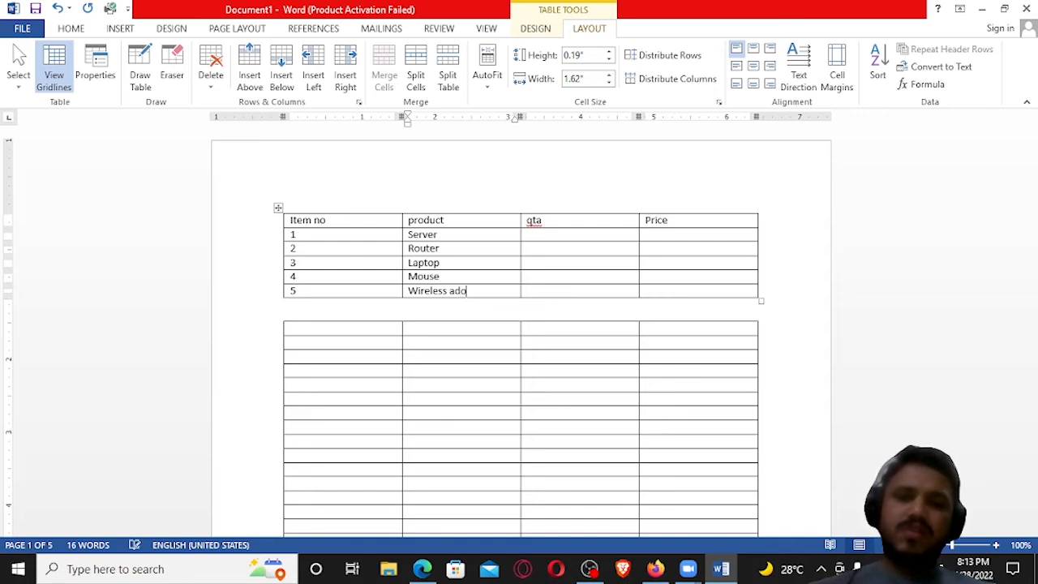
pyautogui.press('BackSpace')
pyautogui.press('BackSpace')
pyautogui.press('BackSpace')
pyautogui.press('BackSpace')
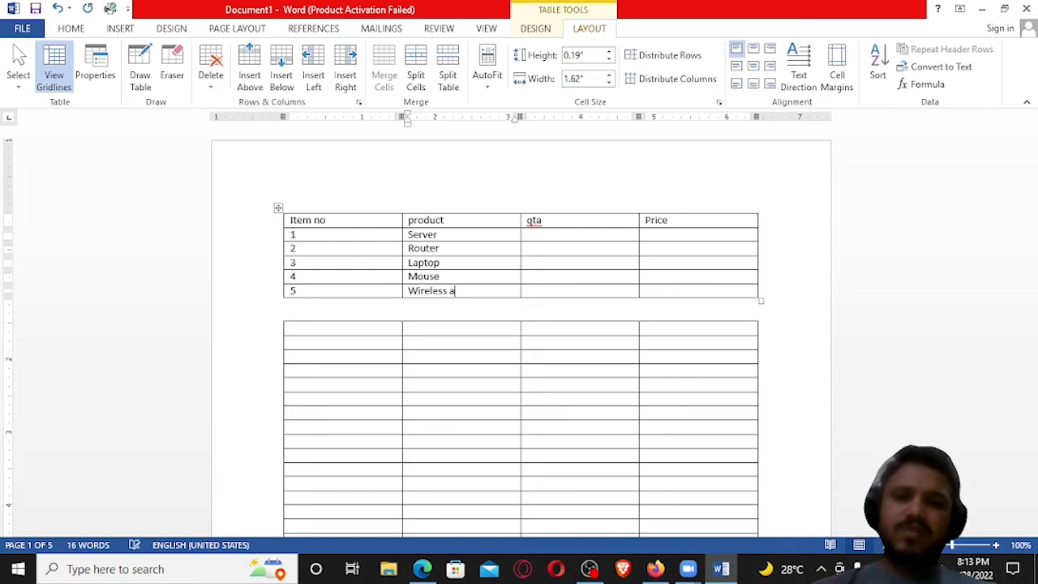
pyautogui.write('daptpr')
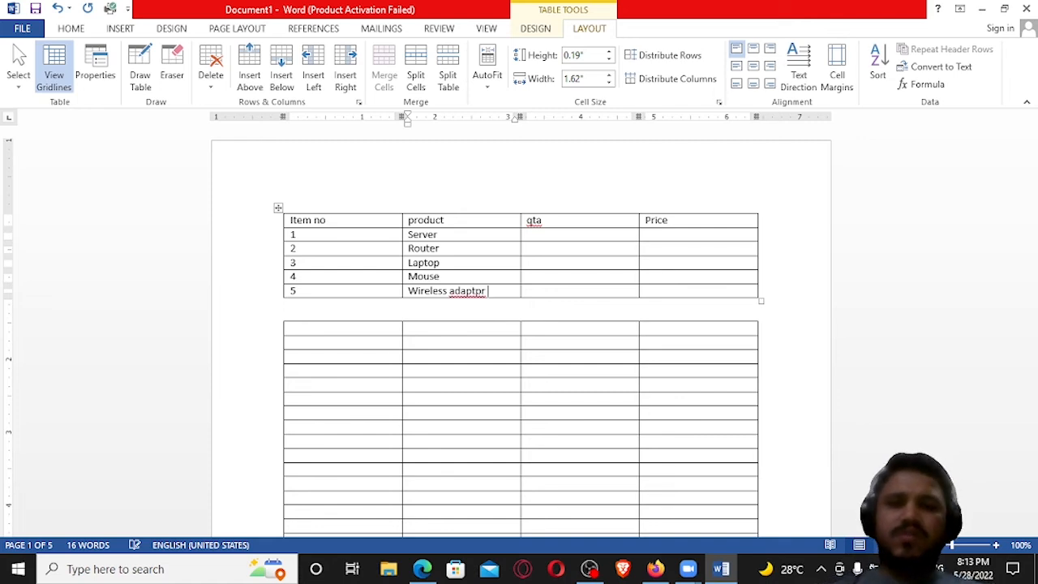
pyautogui.rightClick(468, 291)
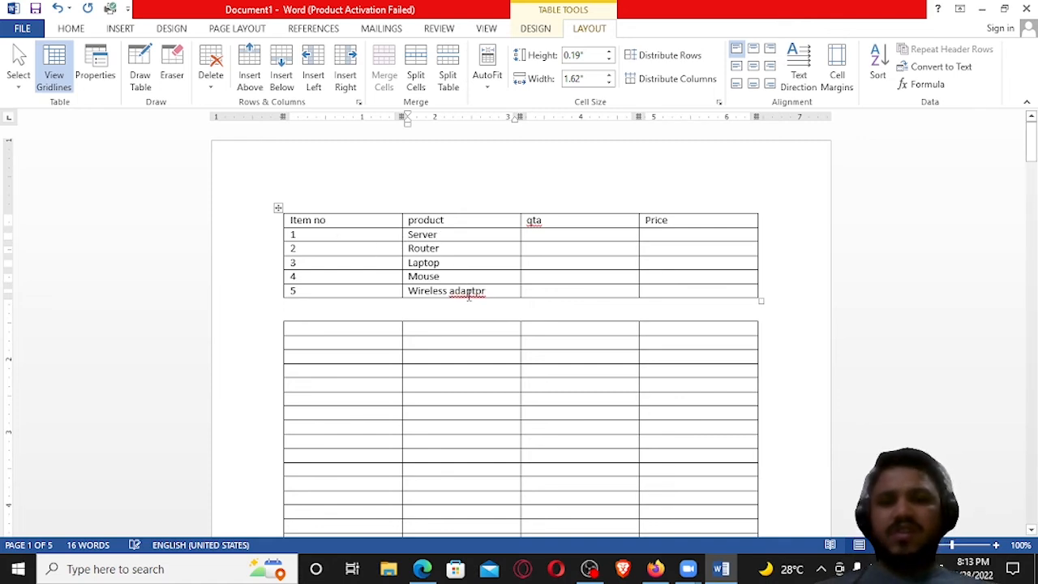
pyautogui.click(527, 309)
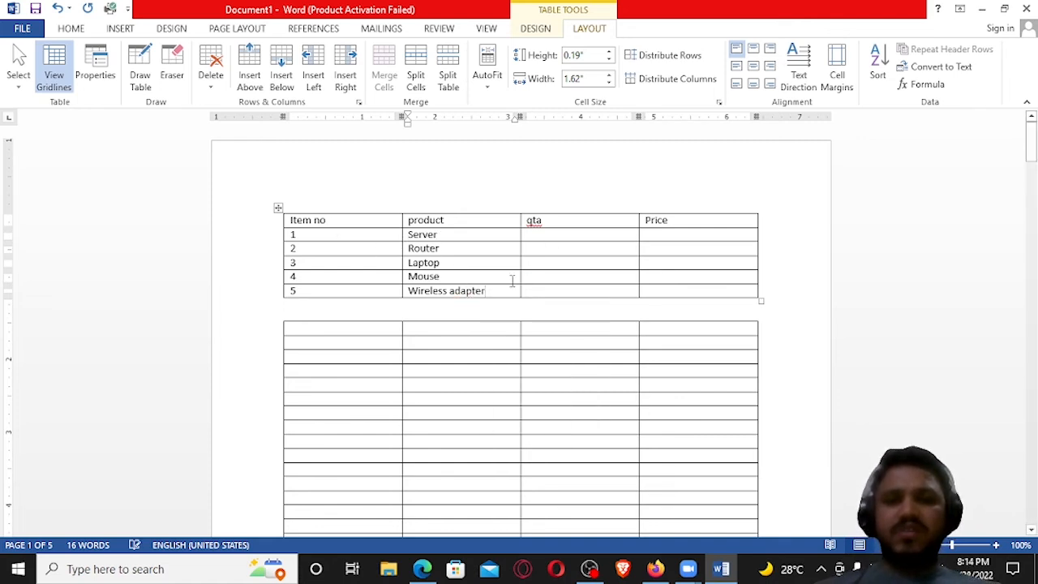
pyautogui.press('BackSpace')
pyautogui.press('BackSpace')
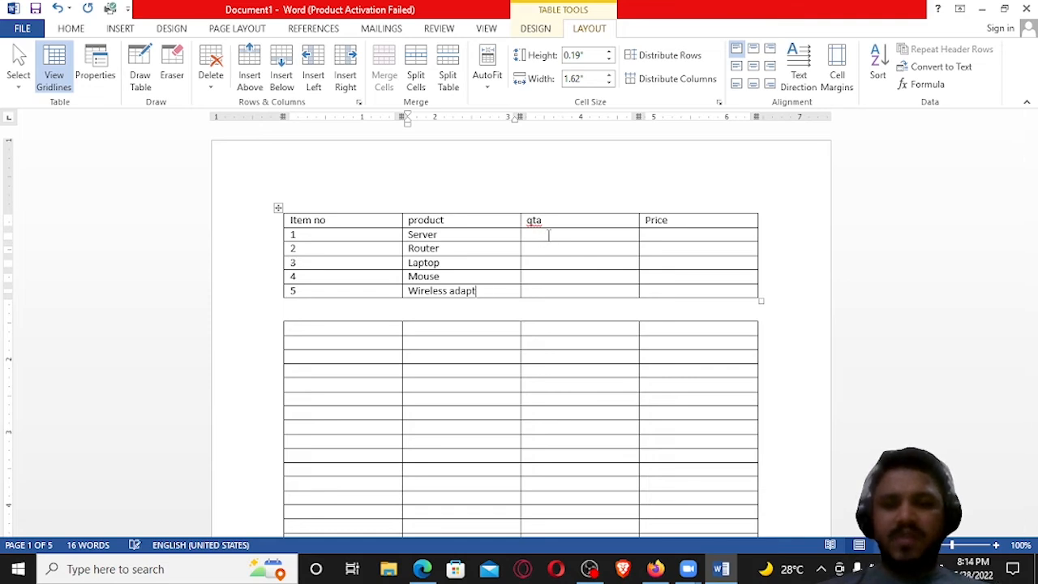
pyautogui.write('or')
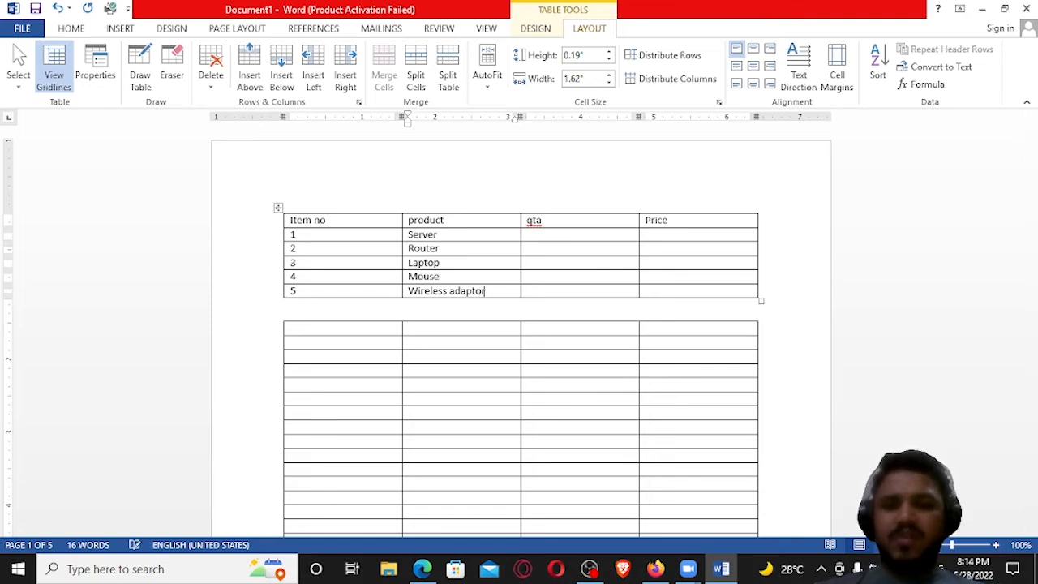
# Step: Fill the qta column for items 1 to 5 with the quantities 5, 1, 2, 6 and 6
pyautogui.click(549, 234)
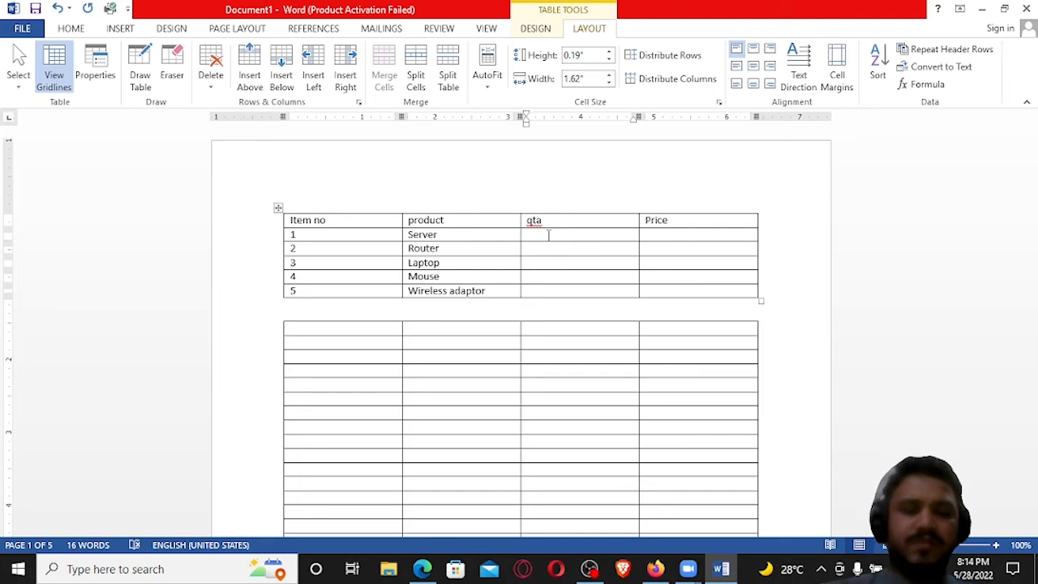
pyautogui.write('5')
pyautogui.press('Down')
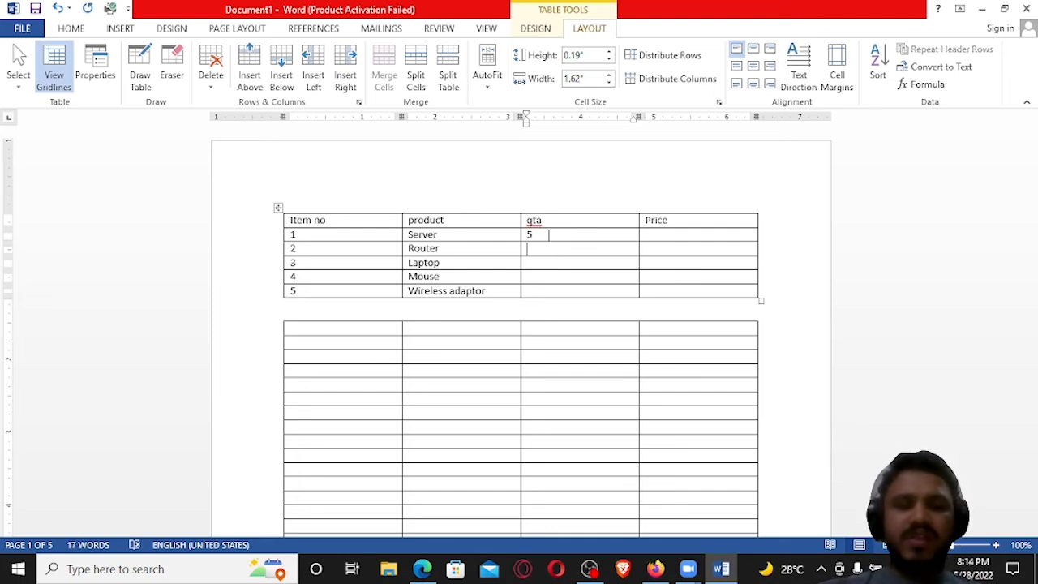
pyautogui.write('1')
pyautogui.press('BackSpace')
pyautogui.write('1')
pyautogui.press('Down')
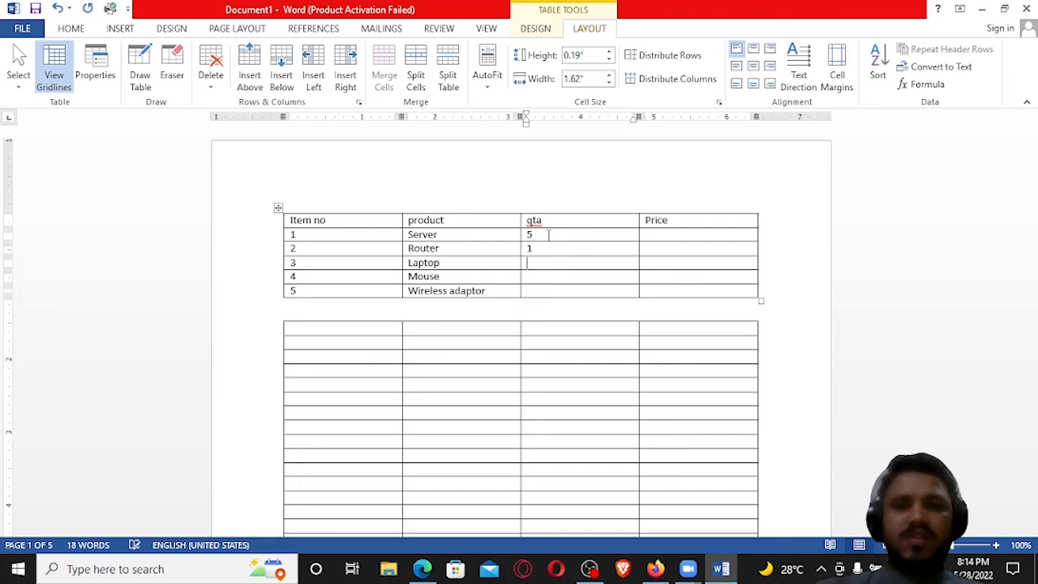
pyautogui.write('2')
pyautogui.press('Down')
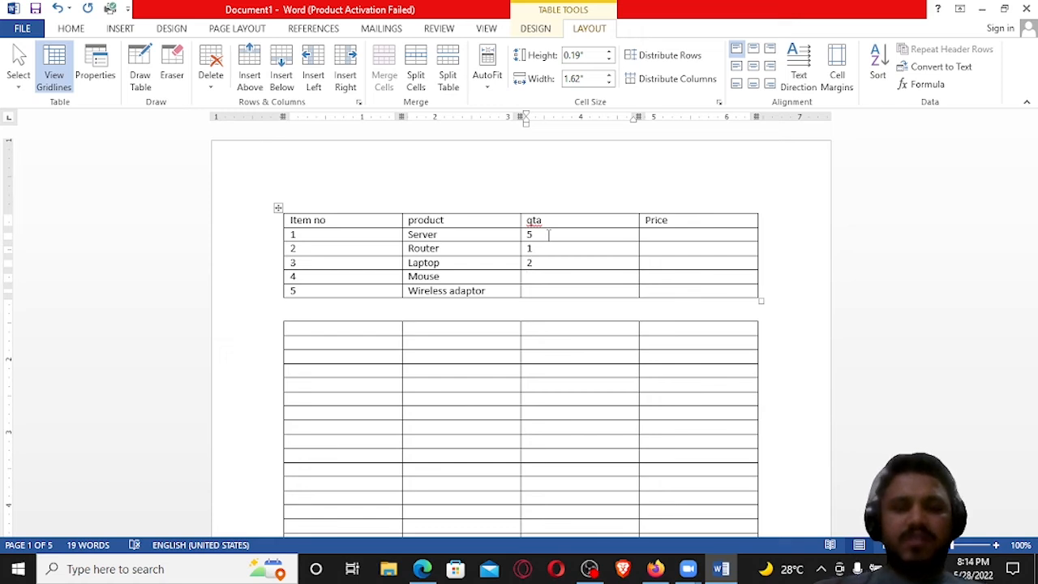
pyautogui.write('6')
pyautogui.press('Down')
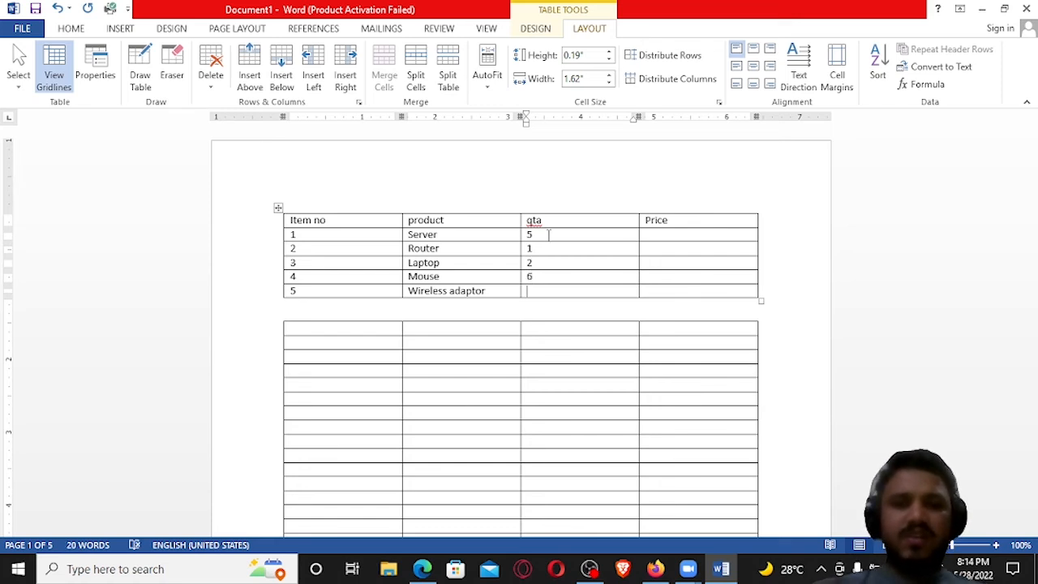
pyautogui.write('6')
pyautogui.press('Tab')
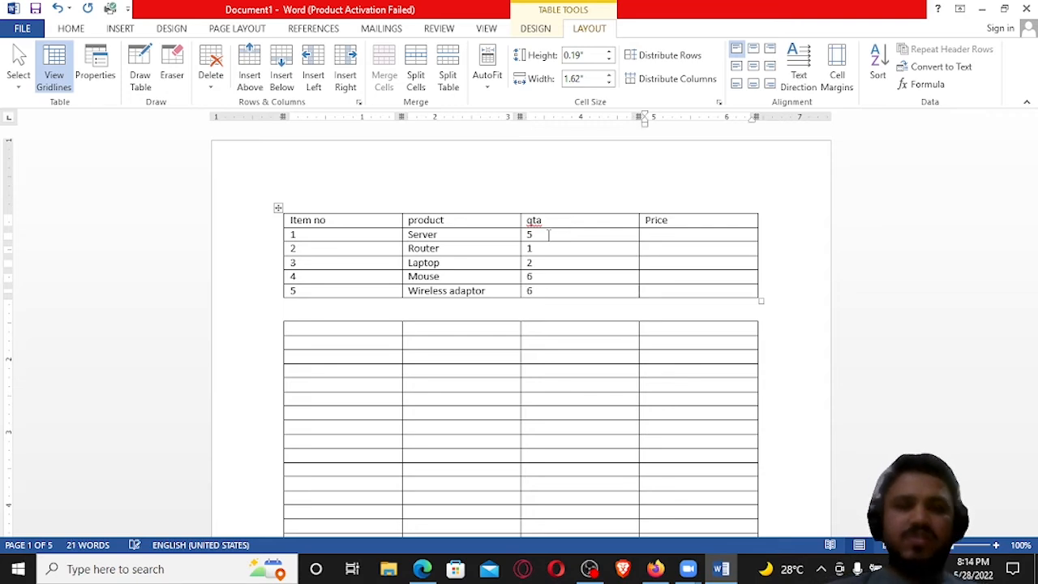
pyautogui.press('Up')
pyautogui.press('Up')
pyautogui.press('Up')
pyautogui.press('Up')
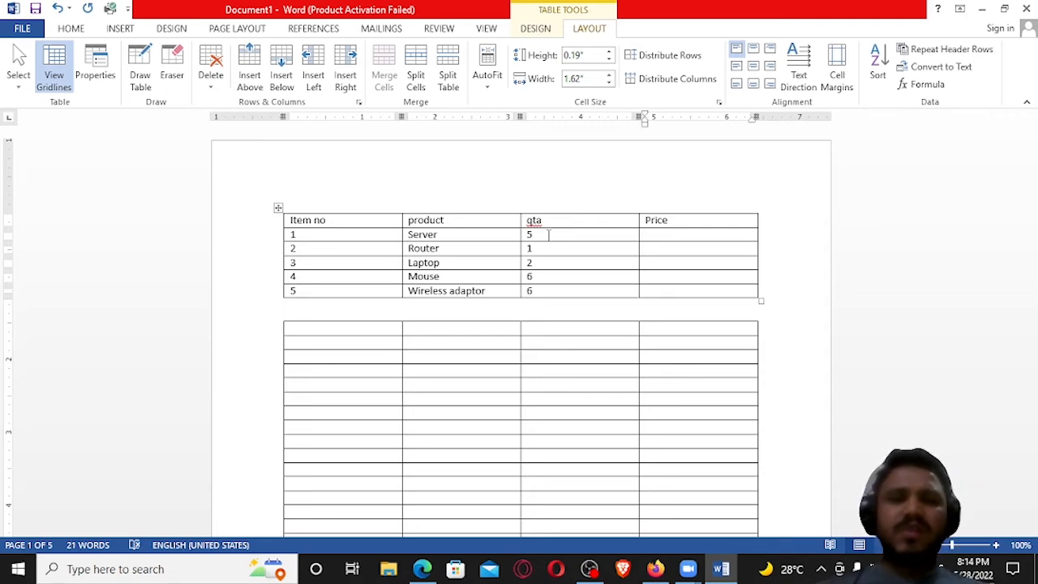
pyautogui.press('Up')
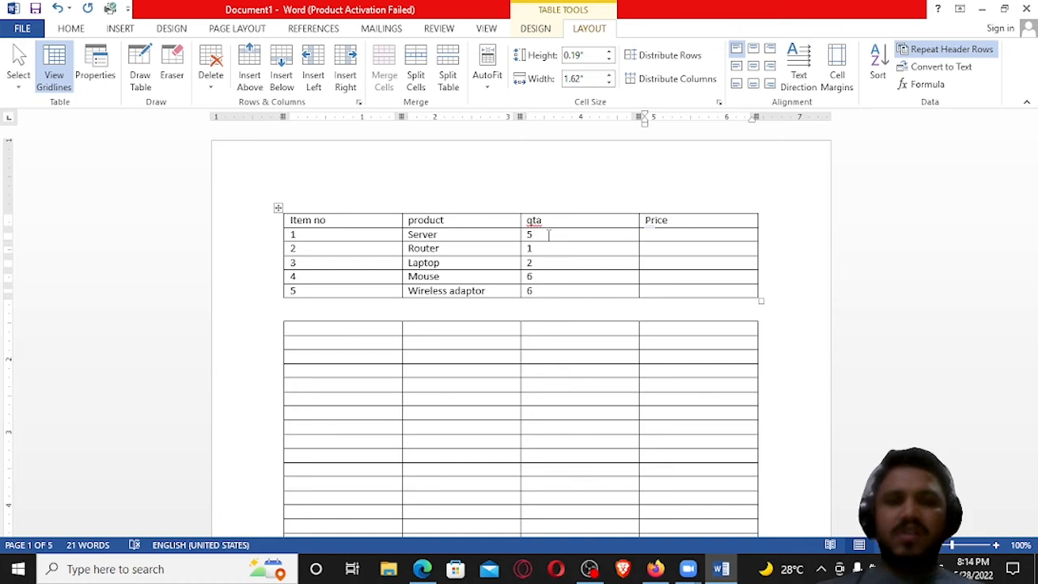
pyautogui.press('Down')
pyautogui.press('Down')
pyautogui.press('Down')
pyautogui.press('Down')
pyautogui.press('Down')
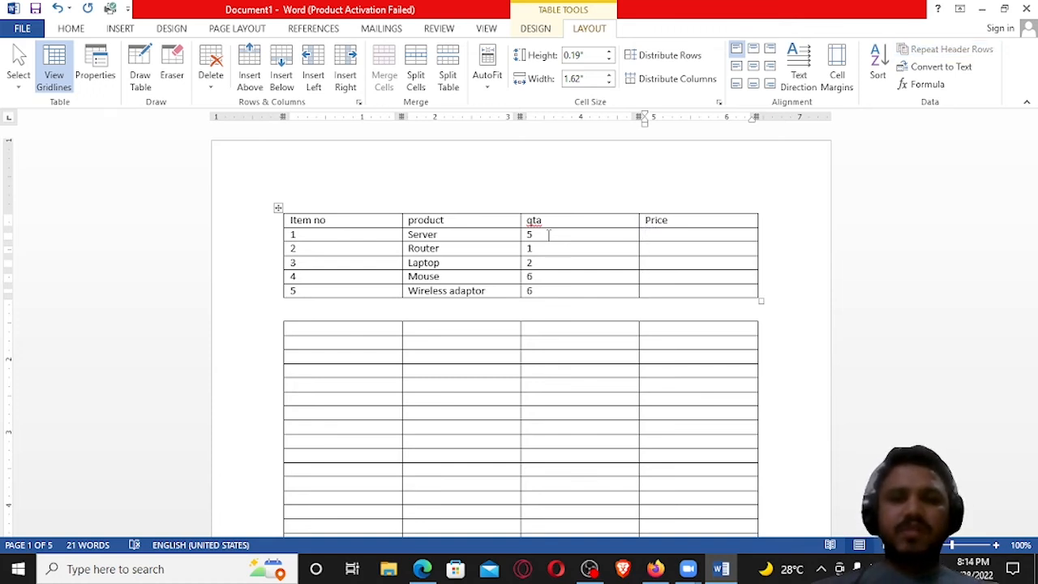
# Step: Add a new row below item 5 and merge its first three cells
pyautogui.press('Tab')
pyautogui.hotkey('shift', 'Right')
pyautogui.hotkey('shift', 'Right')
pyautogui.hotkey('shift', 'Right')
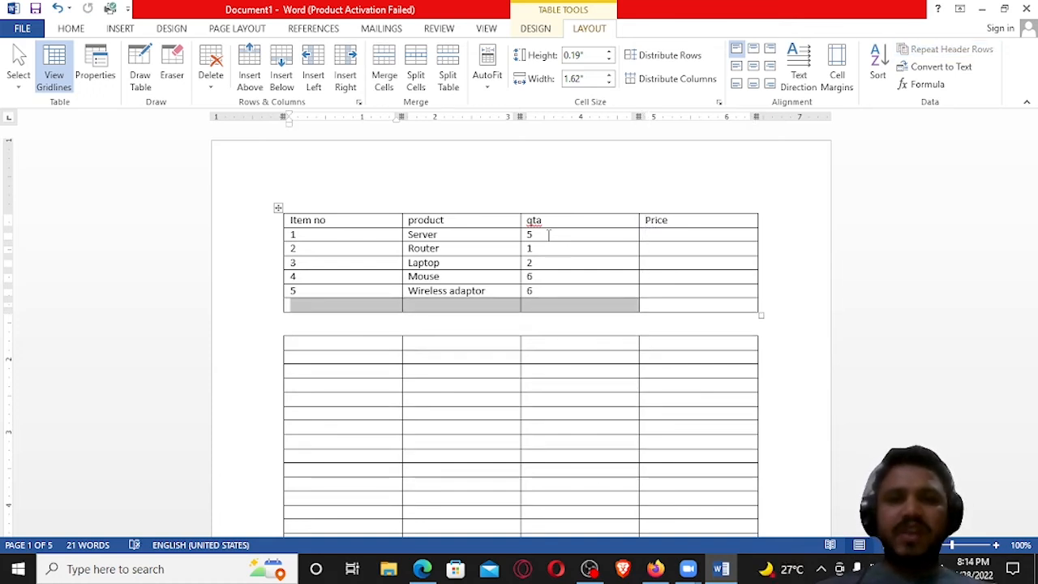
pyautogui.click(386, 75)
pyautogui.click(383, 313)
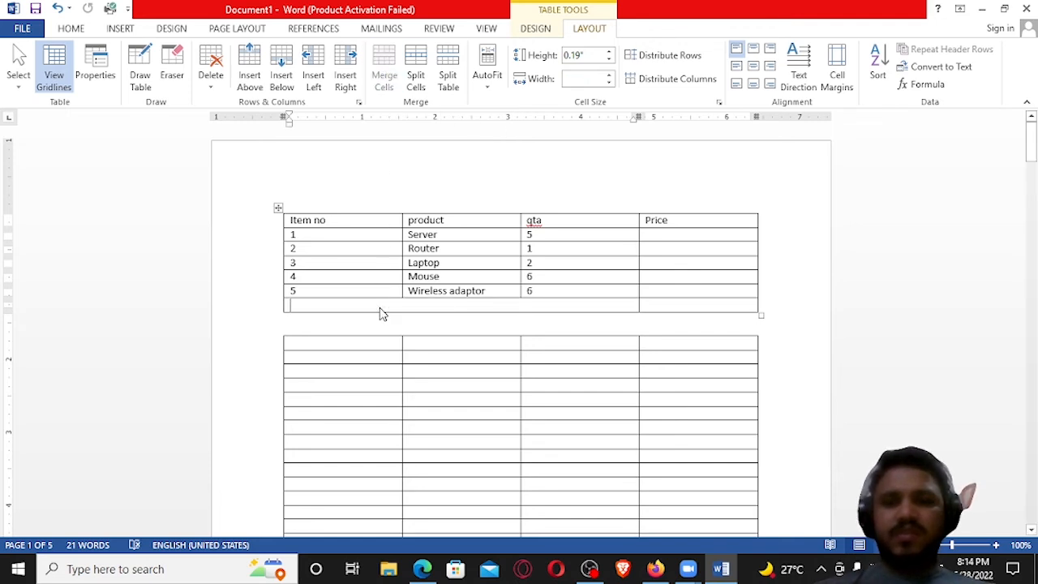
# Step: Label the merged cell in the last row of the item table Total
pyautogui.write('Tota')
pyautogui.press('BackSpace')
pyautogui.press('BackSpace')
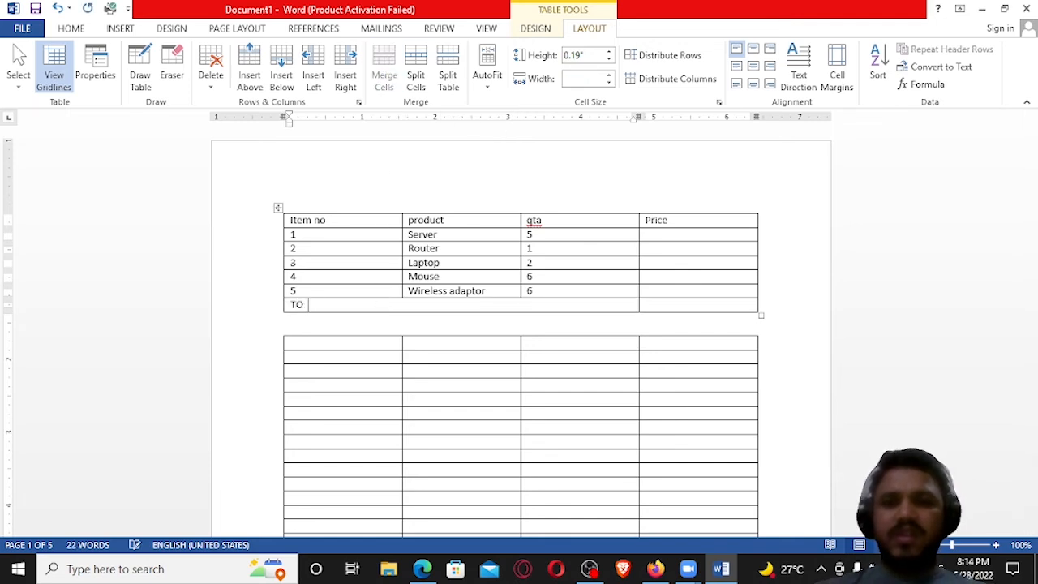
pyautogui.write('ta')
pyautogui.press('BackSpace')
pyautogui.press('BackSpace')
pyautogui.press('BackSpace')
pyautogui.write('ta')
pyautogui.press('BackSpace')
pyautogui.press('BackSpace')
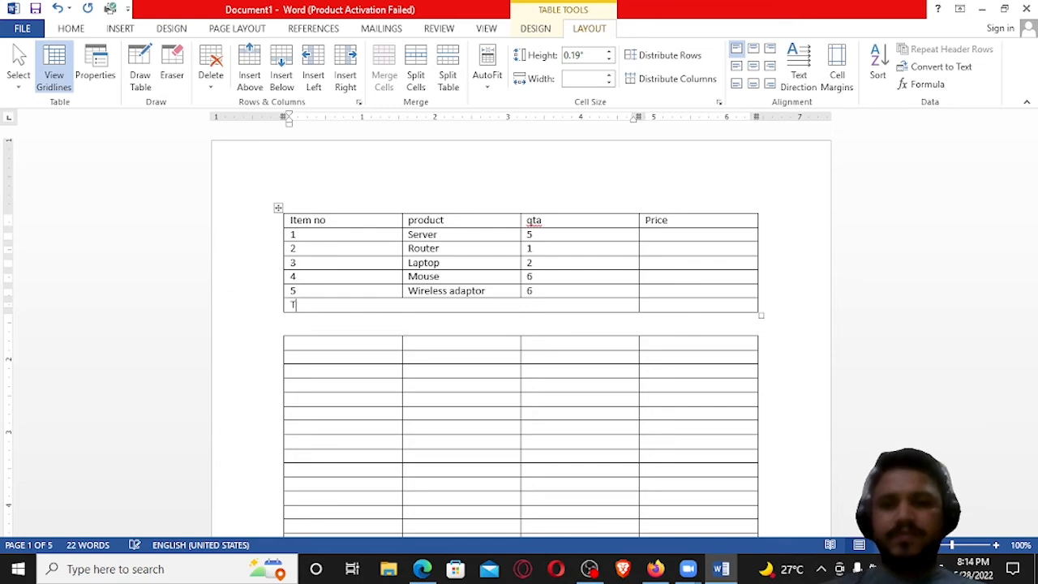
pyautogui.write('otal')
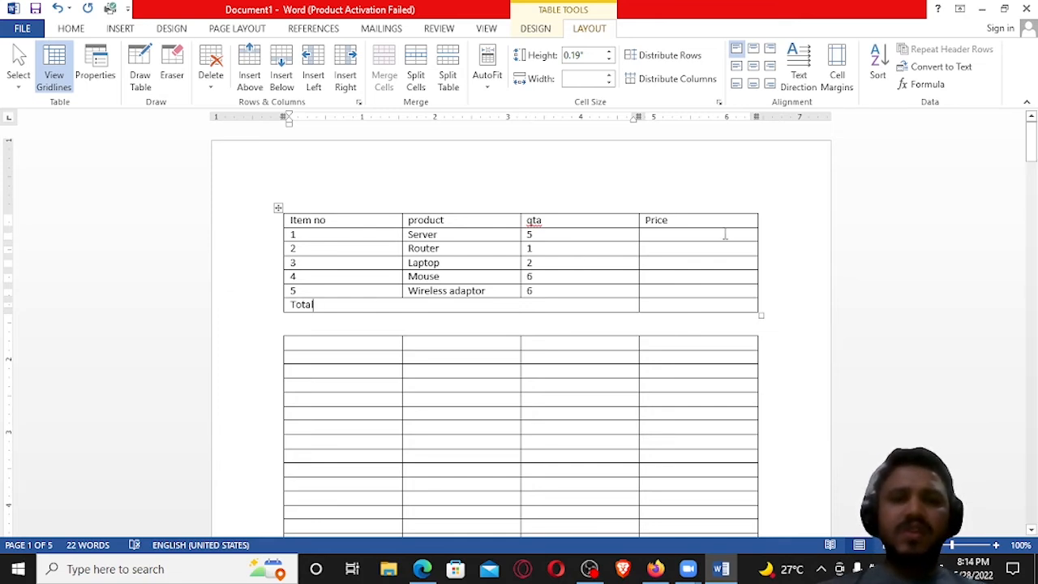
# Step: Fill the Price column for items 1 to 5 with 50000, 35000, 80000, 1000 and 8000
pyautogui.click(713, 235)
pyautogui.write('5')
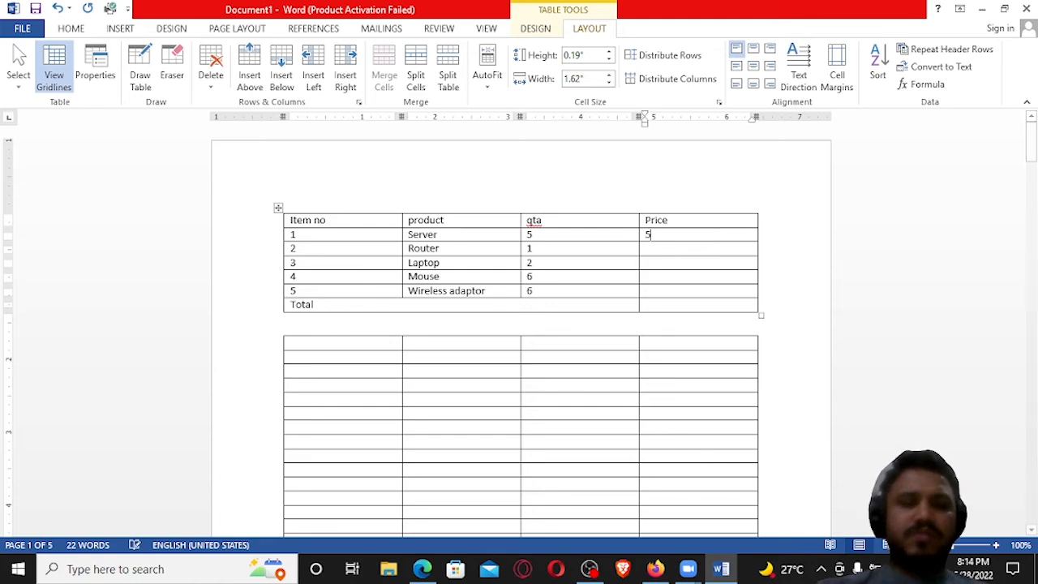
pyautogui.write('0000')
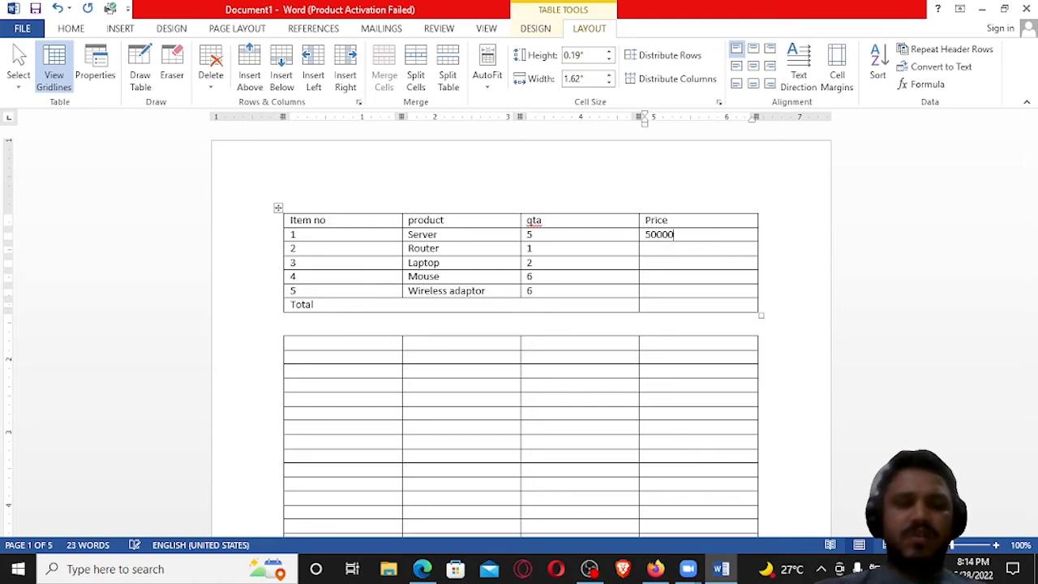
pyautogui.press('Down')
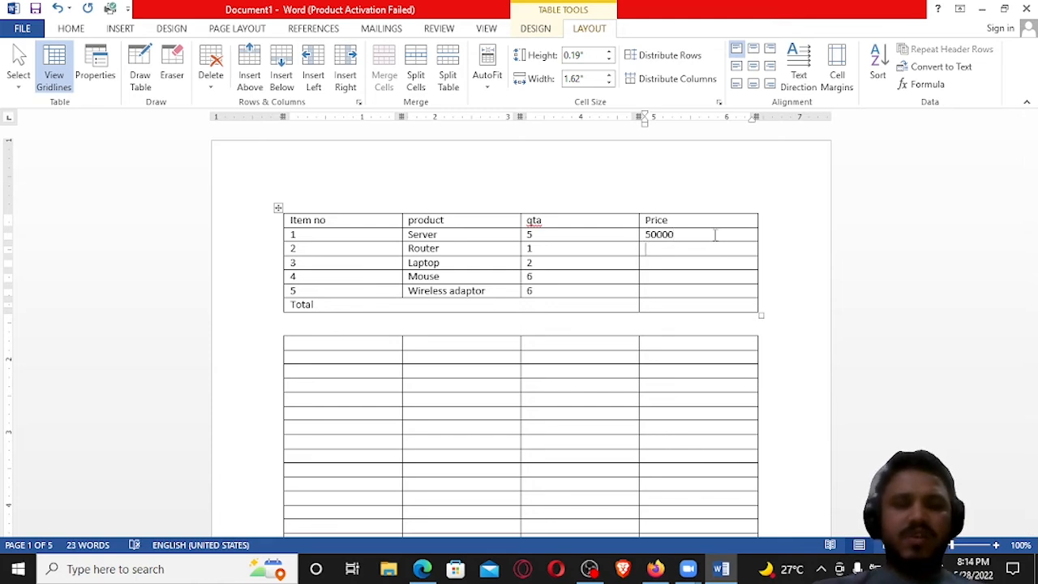
pyautogui.write('35000')
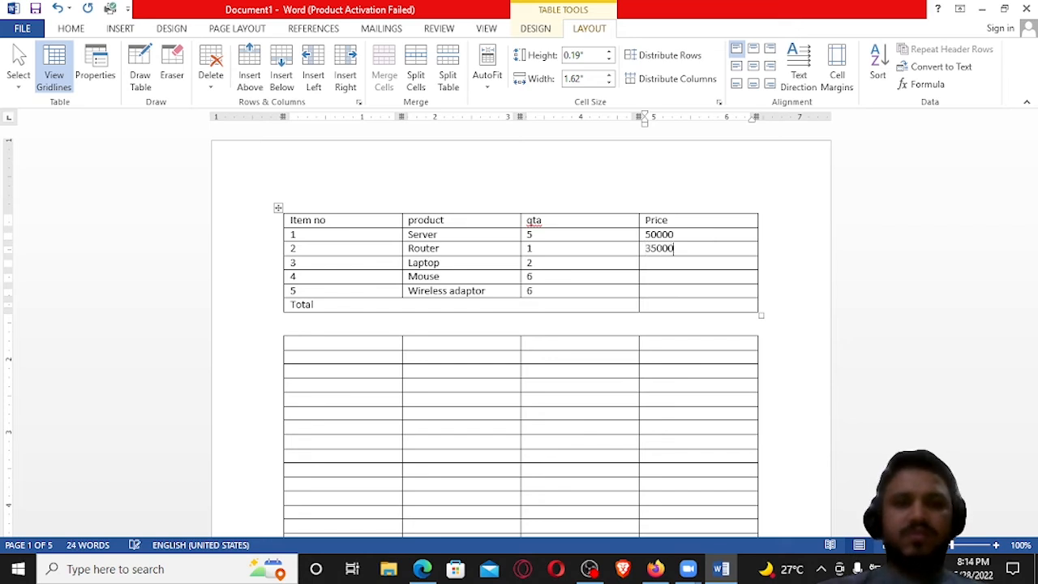
pyautogui.press('Down')
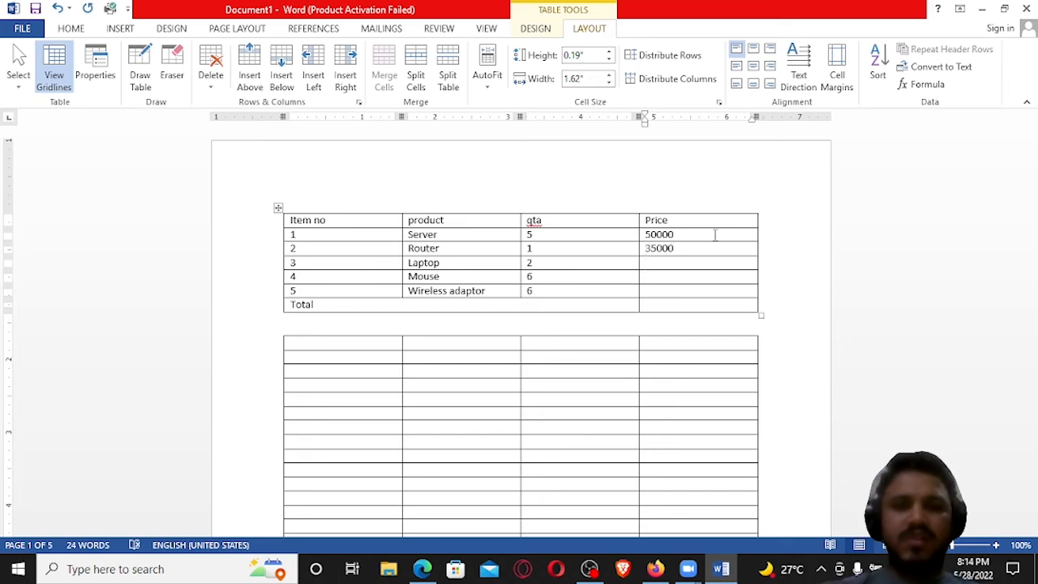
pyautogui.write('80000')
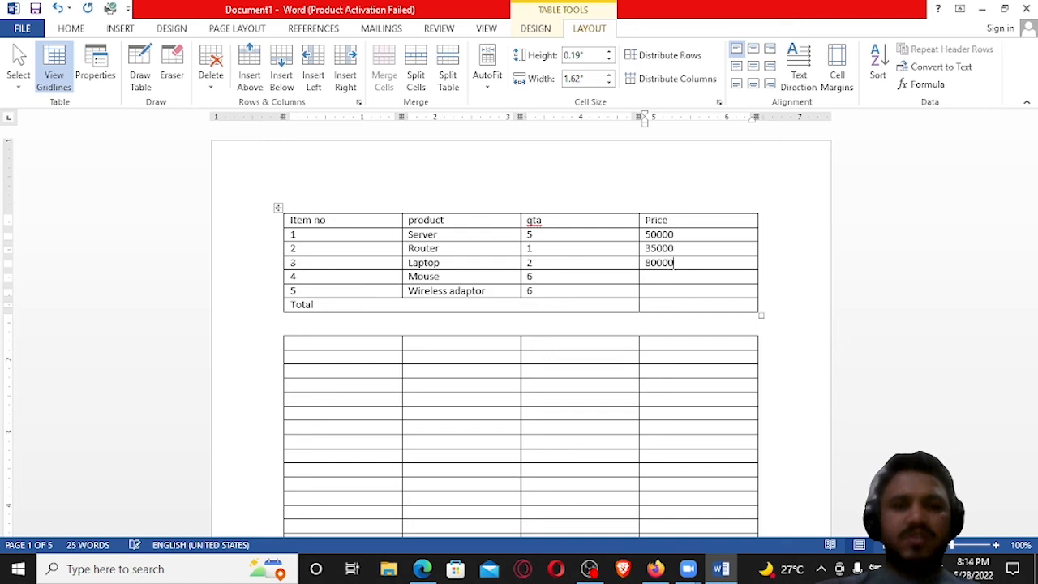
pyautogui.press('Down')
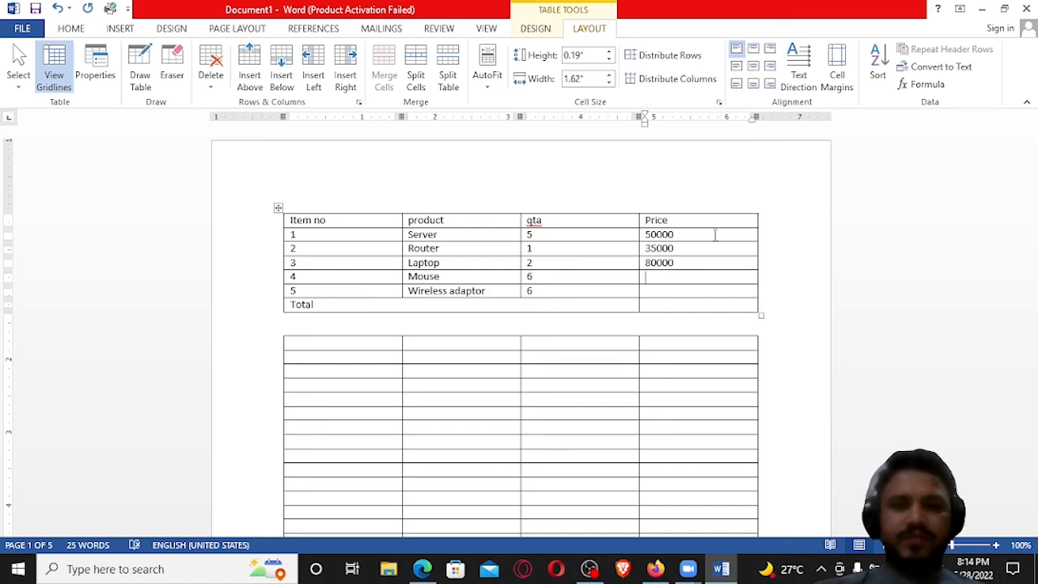
pyautogui.write('1000')
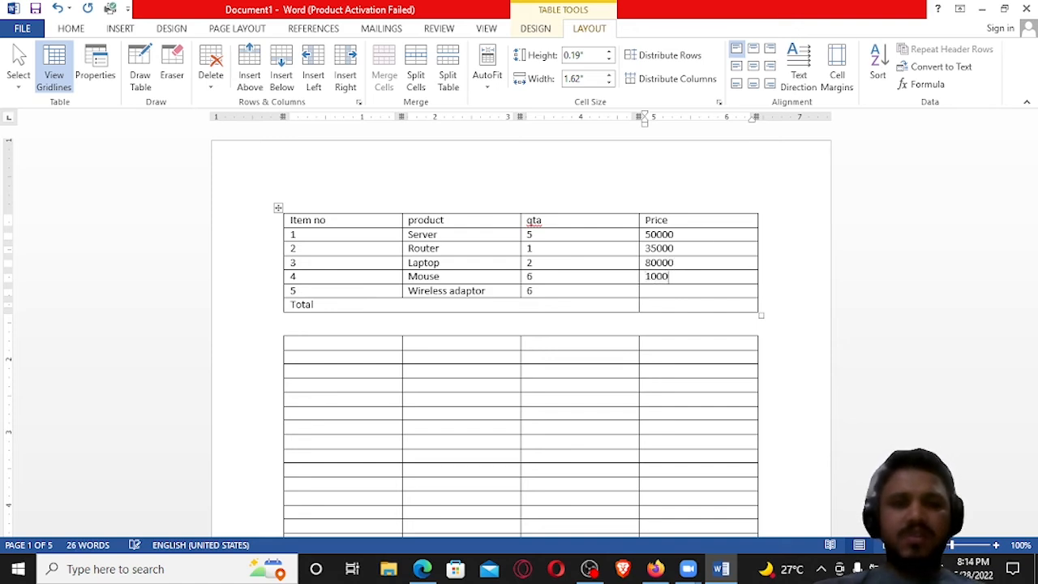
pyautogui.press('Down')
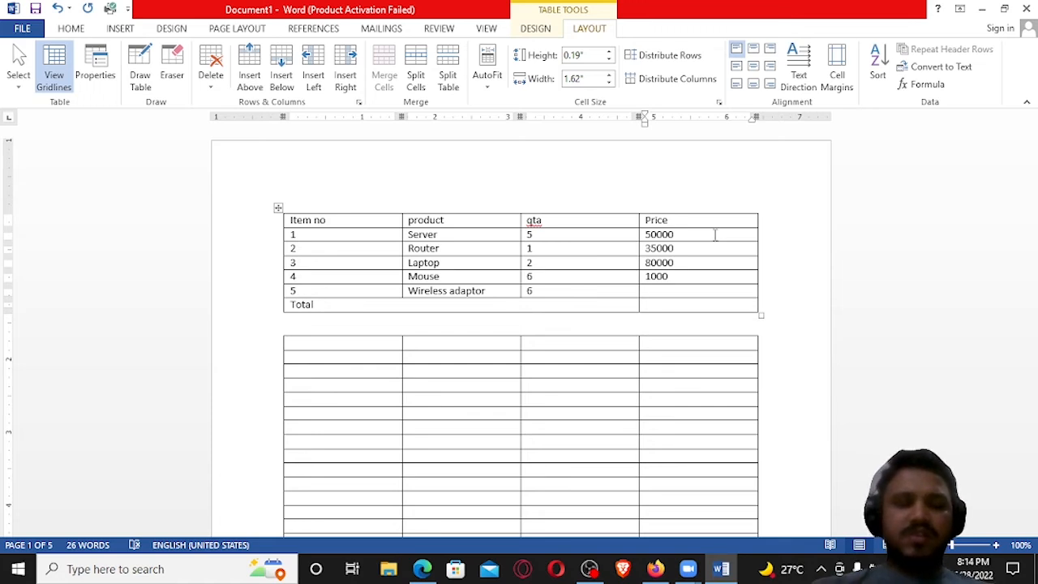
pyautogui.write('8000')
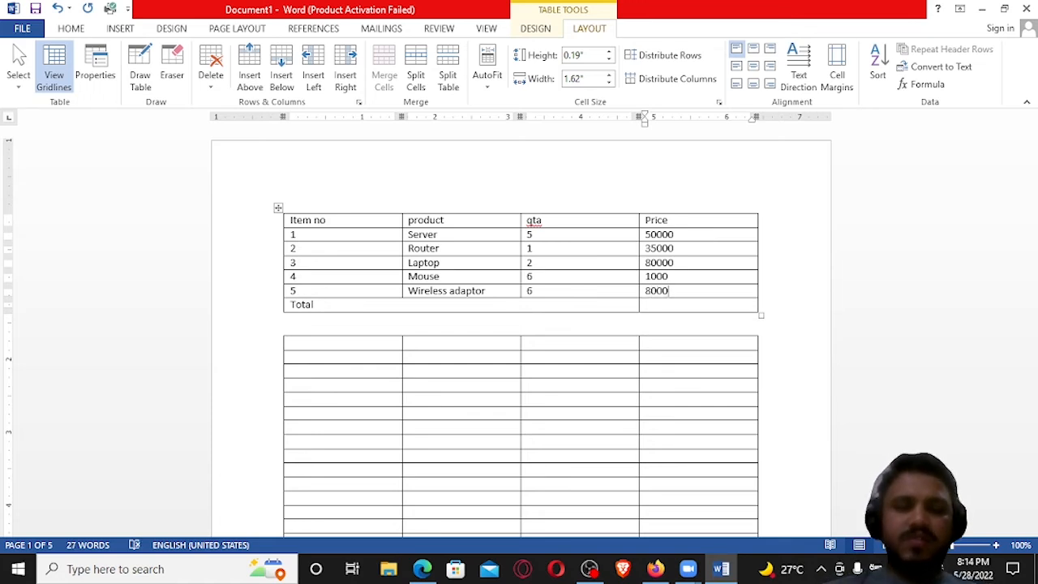
# Step: Insert the formula =SUM(ABOVE) in the Price cell of the Total row, reviewing the available number formats and functions
pyautogui.press('Down')
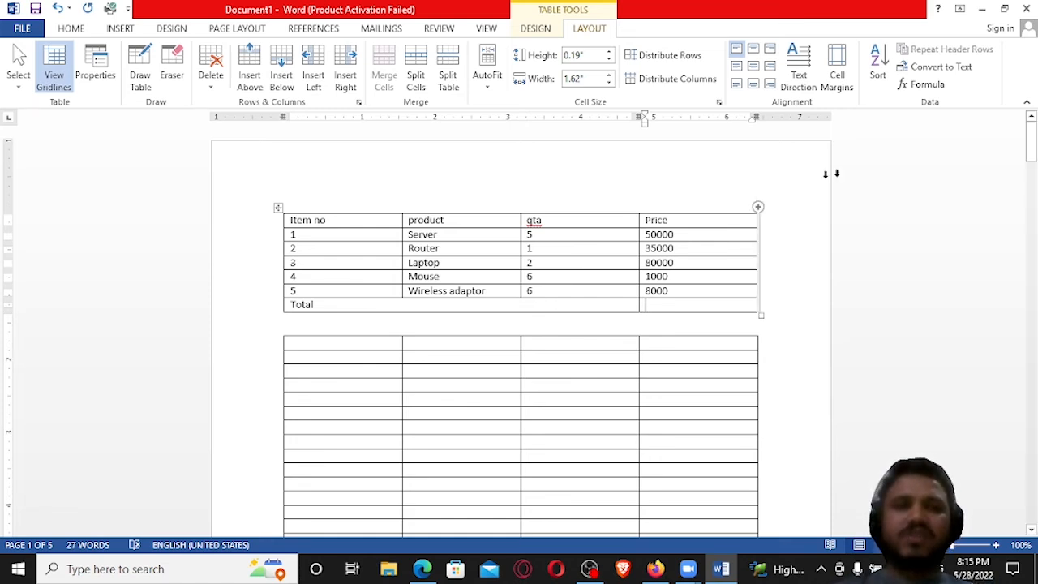
pyautogui.click(925, 84)
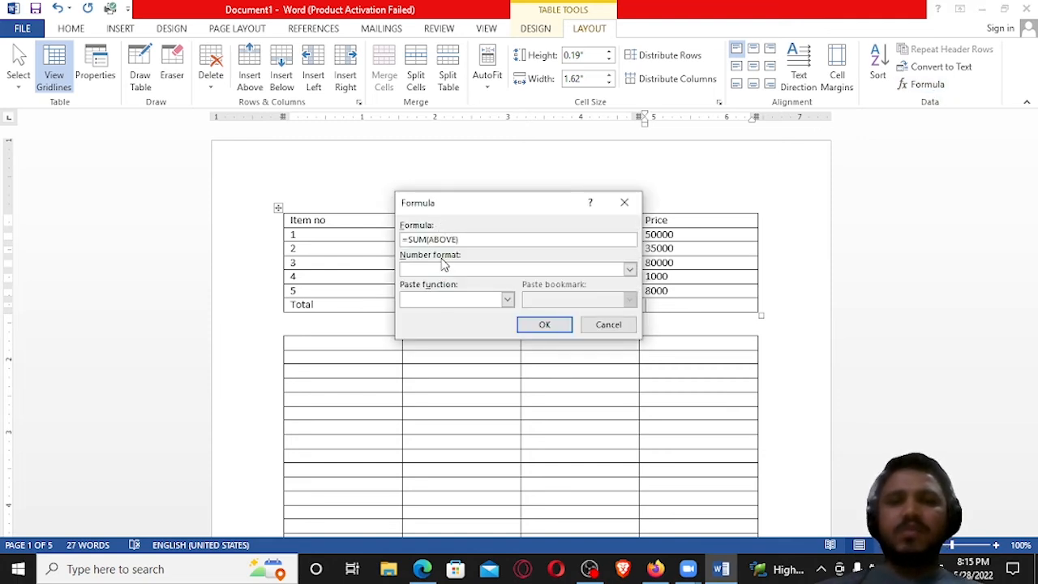
pyautogui.moveTo(459, 202); pyautogui.dragTo(236, 266)
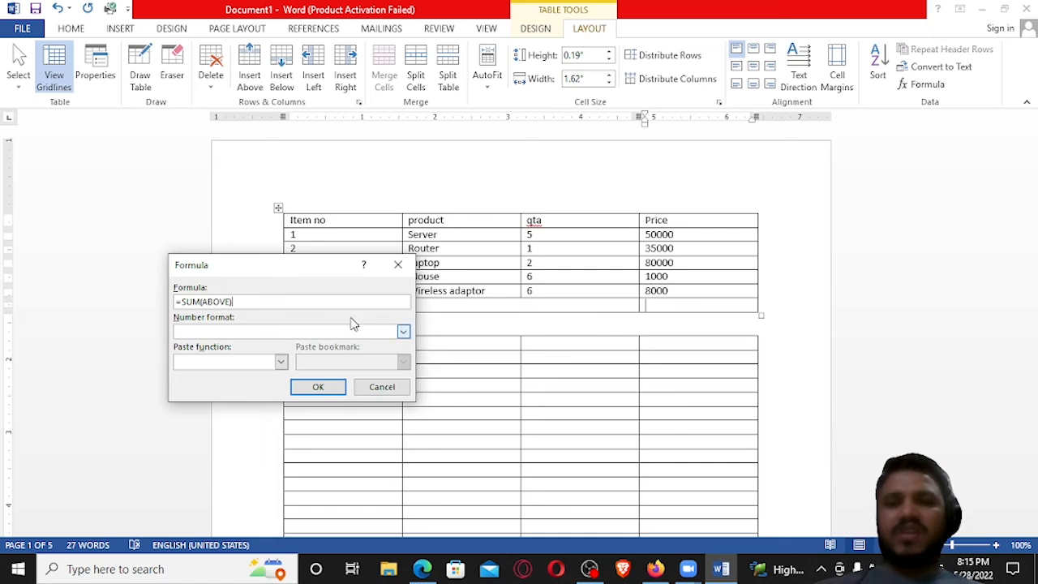
pyautogui.click(403, 333)
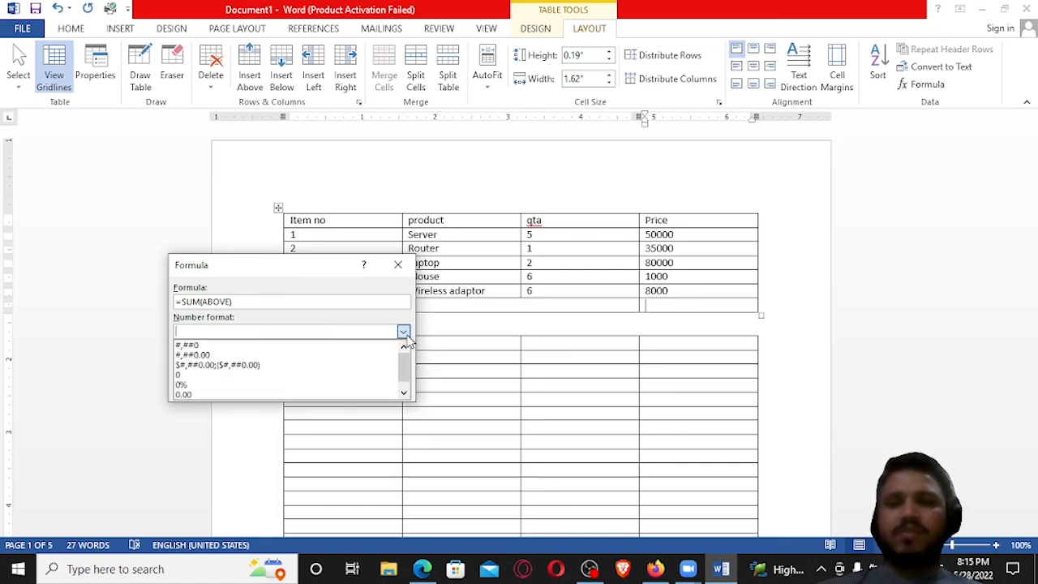
pyautogui.click(403, 333)
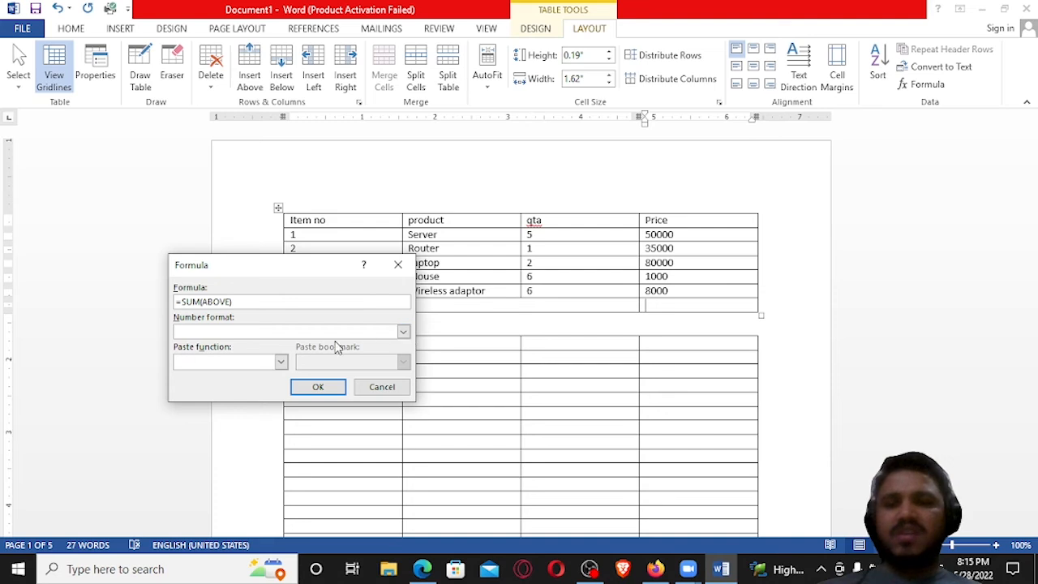
pyautogui.click(281, 362)
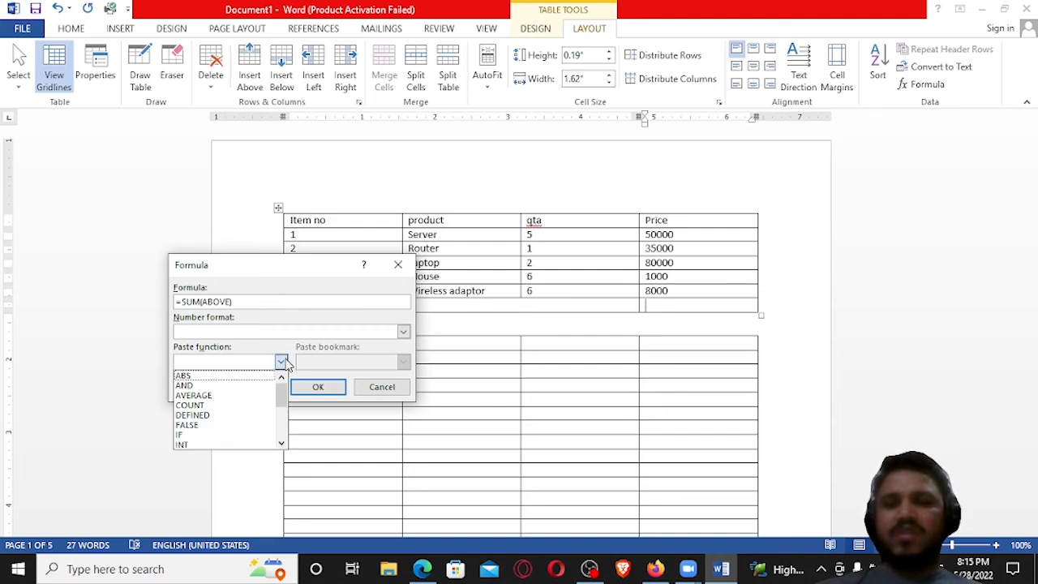
pyautogui.click(304, 277)
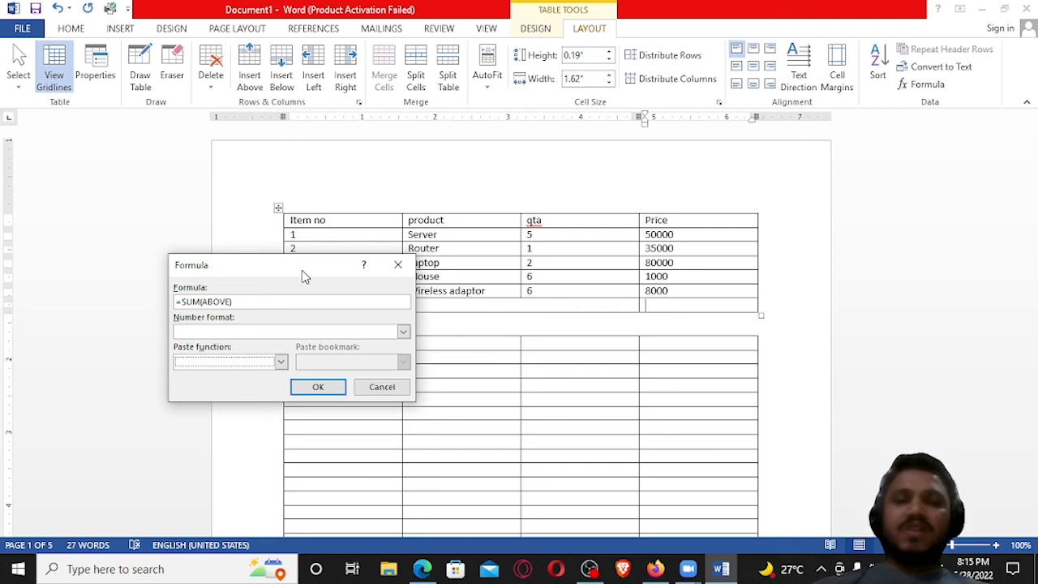
pyautogui.click(317, 387)
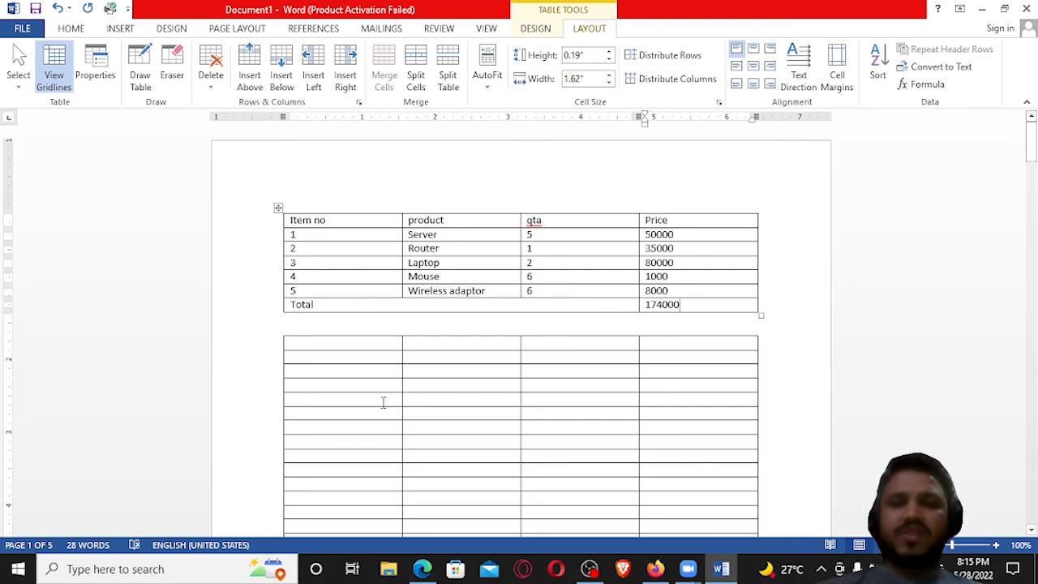
# Step: Split the empty table below the item table directly after its seventh row
pyautogui.click(327, 438)
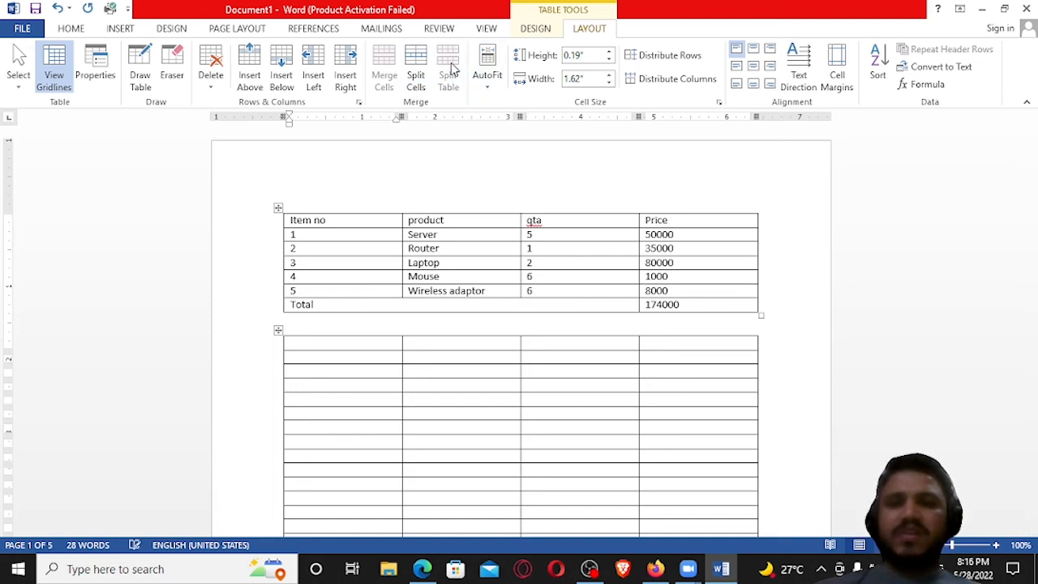
pyautogui.click(453, 81)
# Step: Fill the first column of the seven-row table below the item table with seven first names, one per row
pyautogui.click(328, 342)
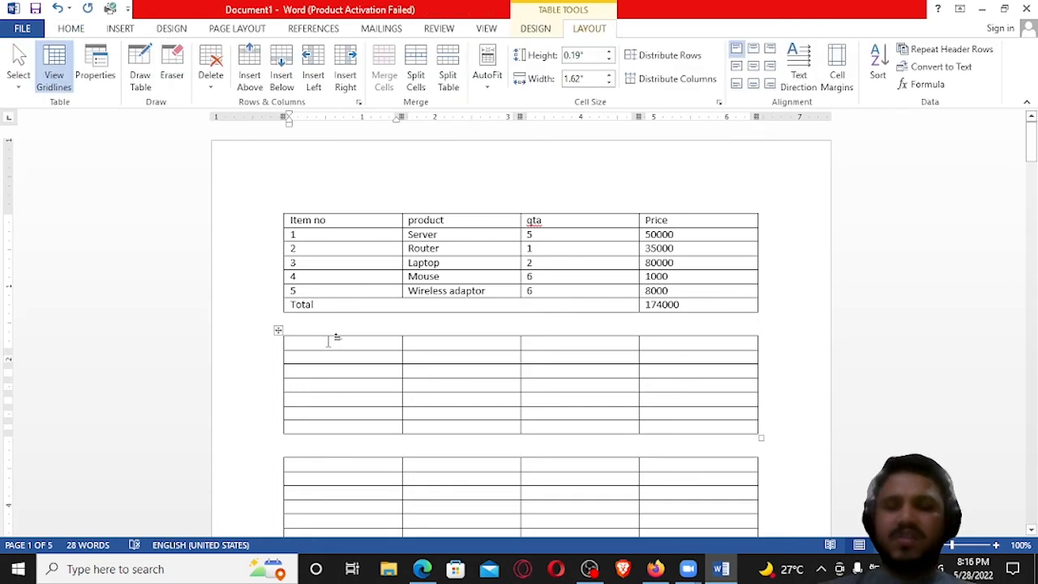
pyautogui.write('za')
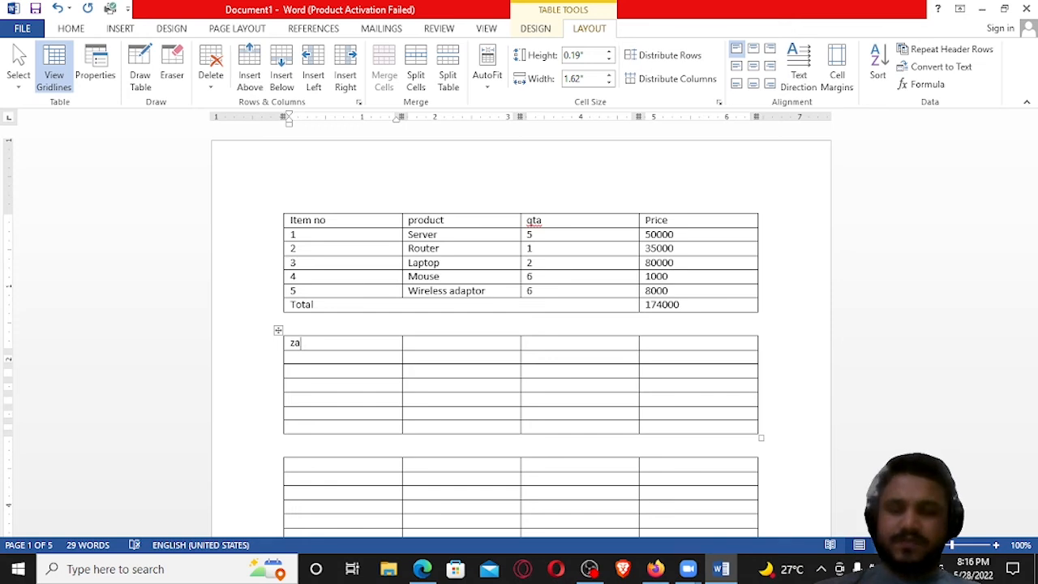
pyautogui.write('hid')
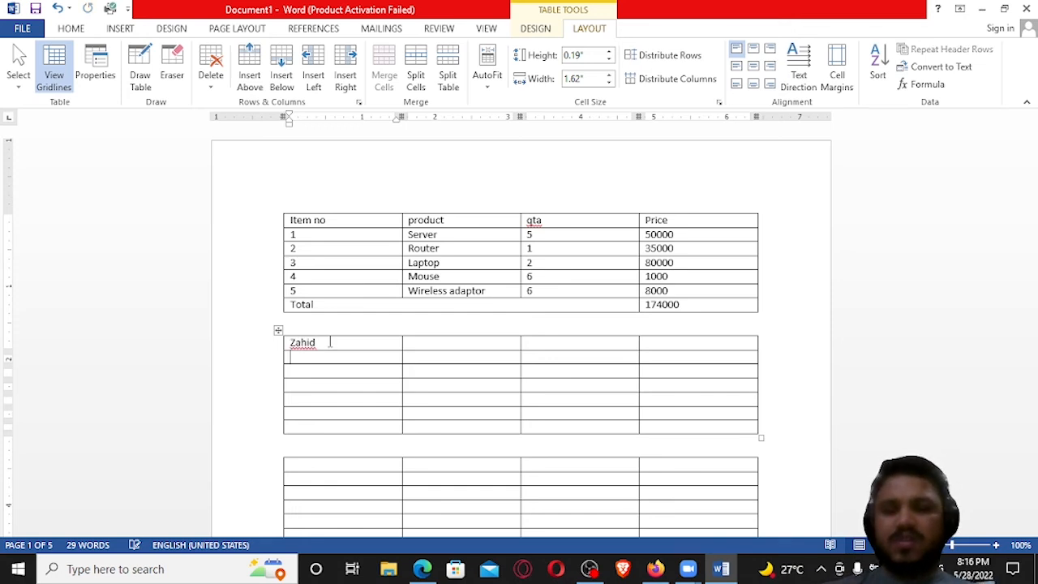
pyautogui.press('Down')
pyautogui.write('khan')
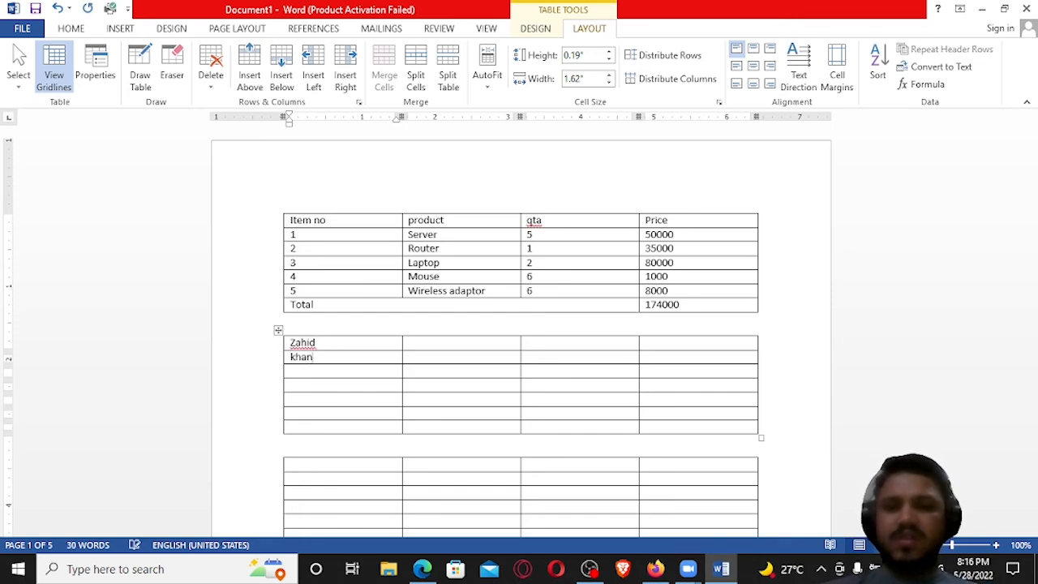
pyautogui.press('Down')
pyautogui.write('bilal')
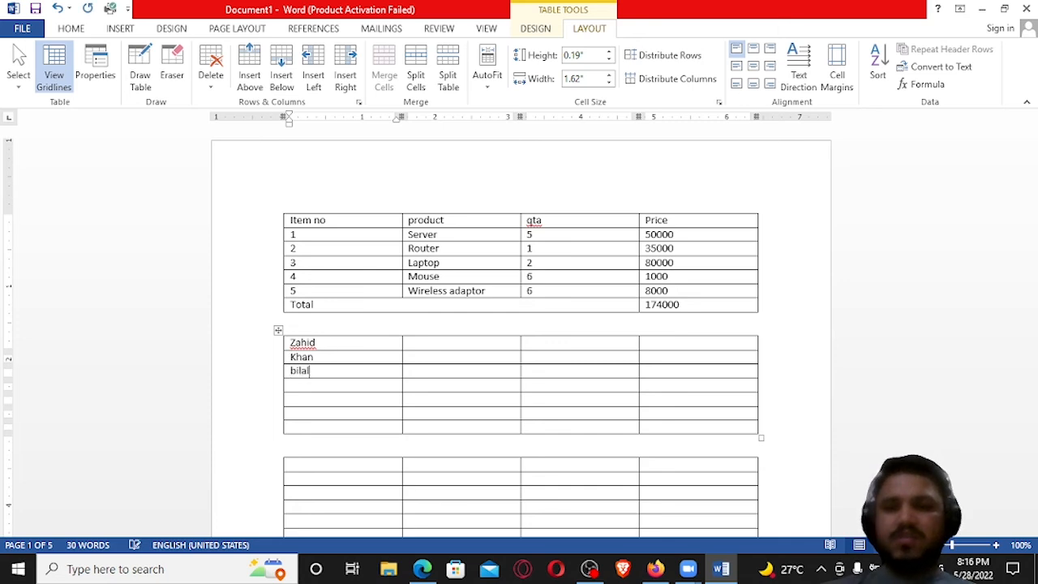
pyautogui.press('Down')
pyautogui.write('majid')
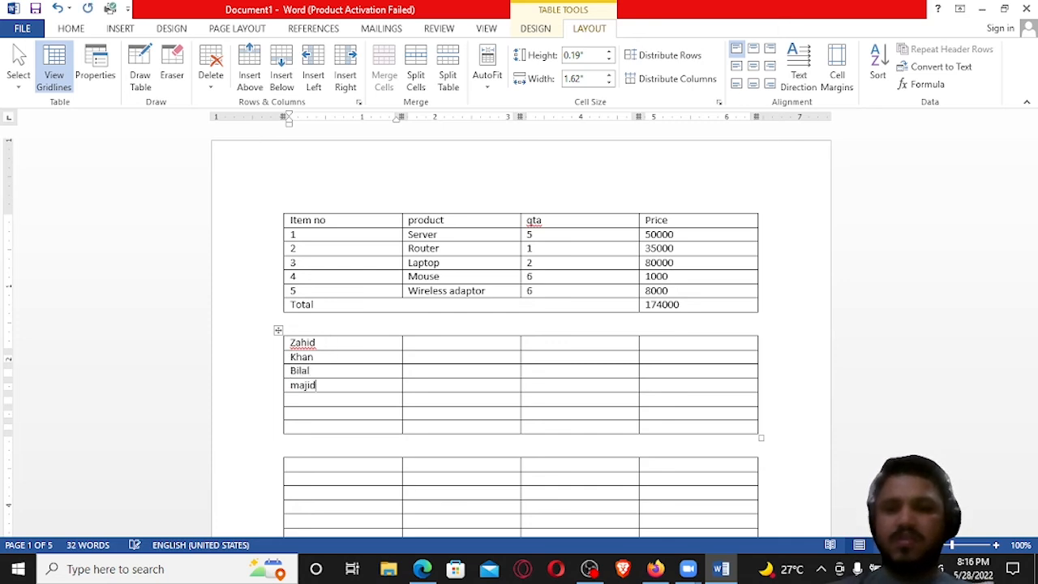
pyautogui.press('Down')
pyautogui.write('noor')
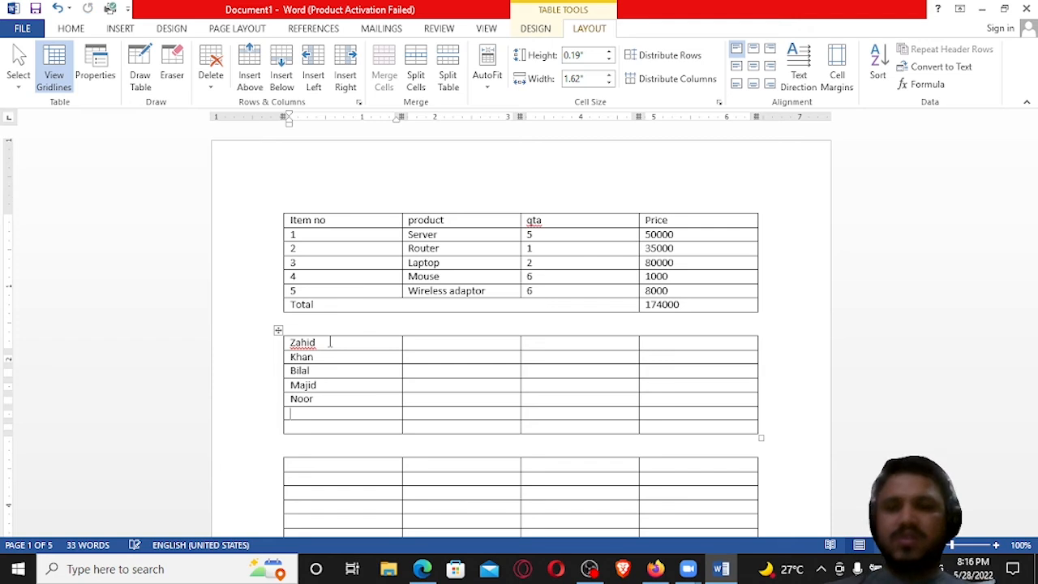
pyautogui.press('Down')
pyautogui.write('zaka')
pyautogui.press('Down')
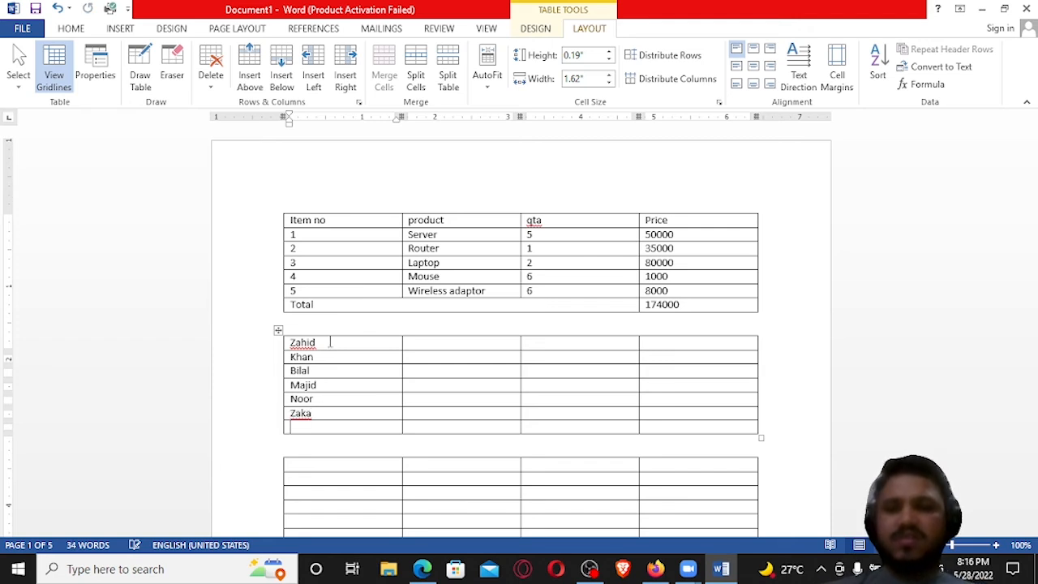
pyautogui.write('ali')
pyautogui.press('Right')
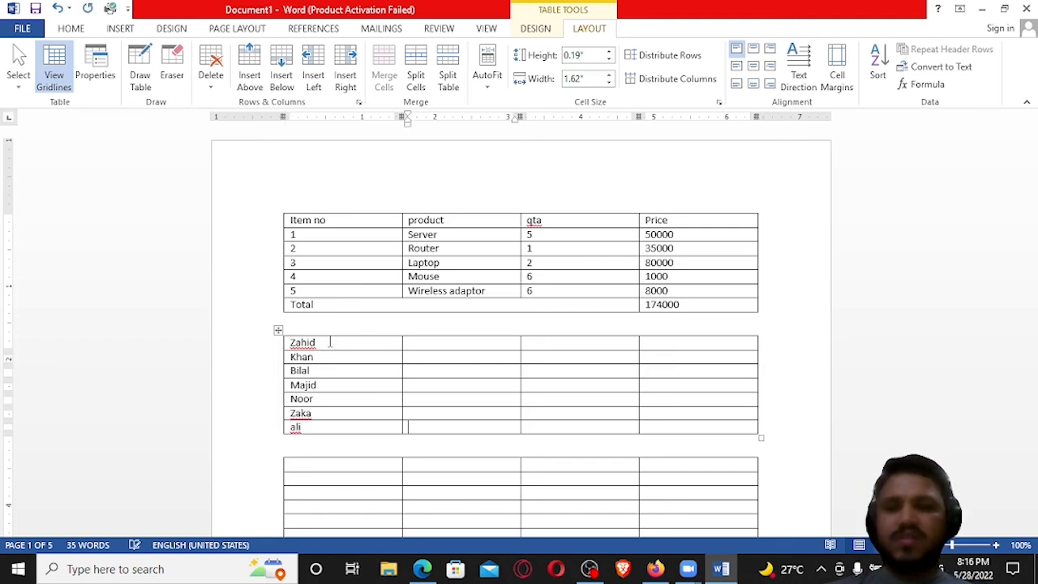
pyautogui.press('Left')
pyautogui.press('Right')
pyautogui.press('Right')
pyautogui.press('Left')
pyautogui.press('Left')
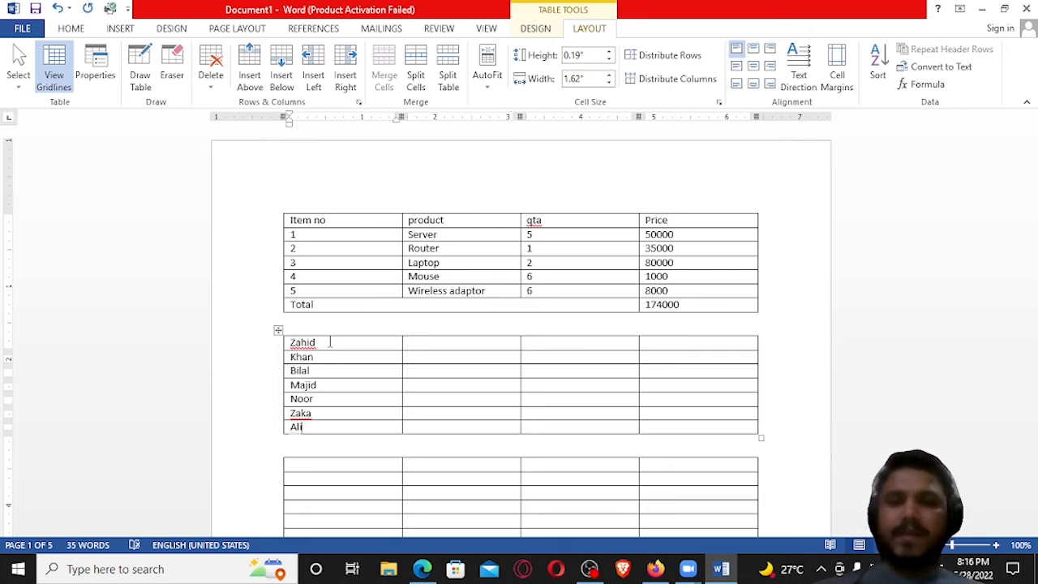
# Step: Sort the seven names in the first column by Column 1 as text in ascending order, with no header row
pyautogui.hotkey('shift', 'Up')
pyautogui.hotkey('shift', 'Up')
pyautogui.hotkey('shift', 'Up')
pyautogui.hotkey('shift', 'Up')
pyautogui.hotkey('shift', 'Up')
pyautogui.hotkey('shift', 'Up')
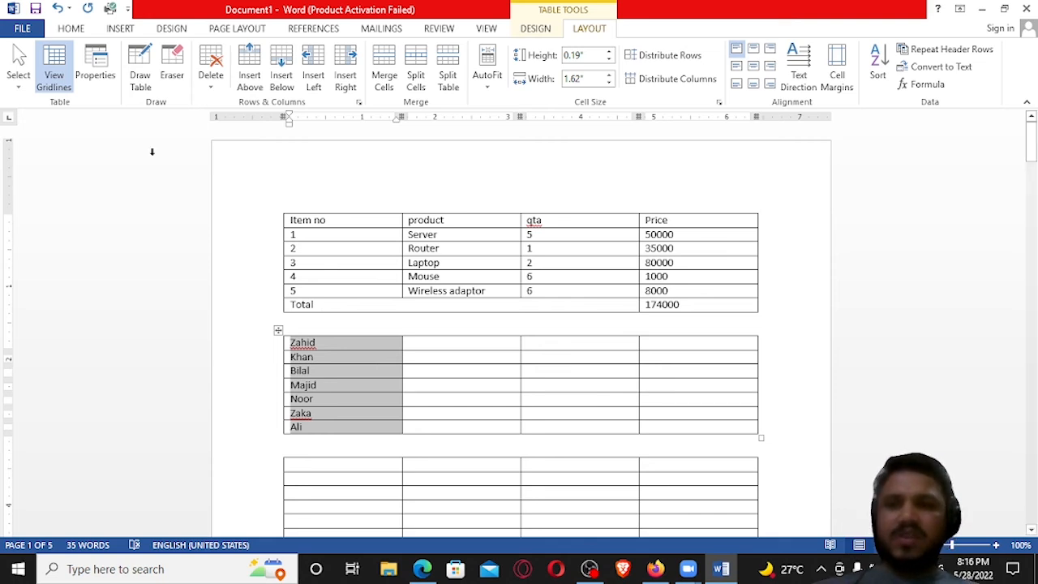
pyautogui.click(73, 32)
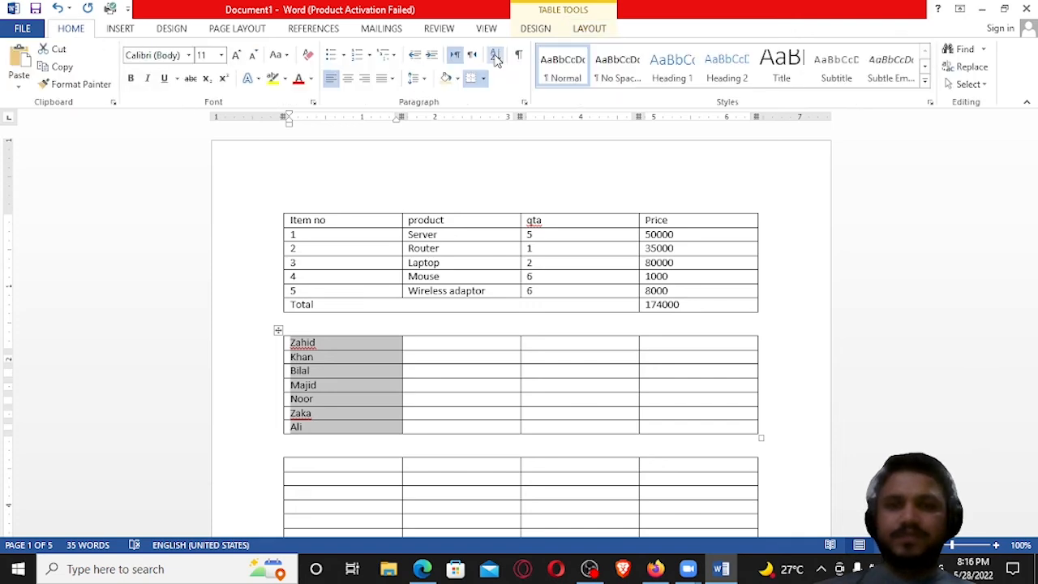
pyautogui.click(592, 30)
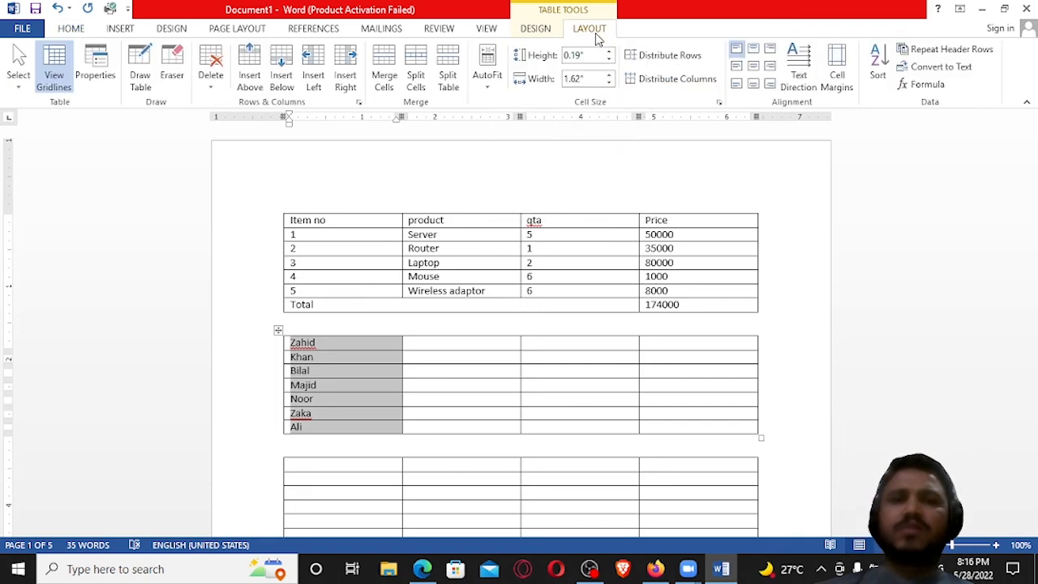
pyautogui.click(879, 71)
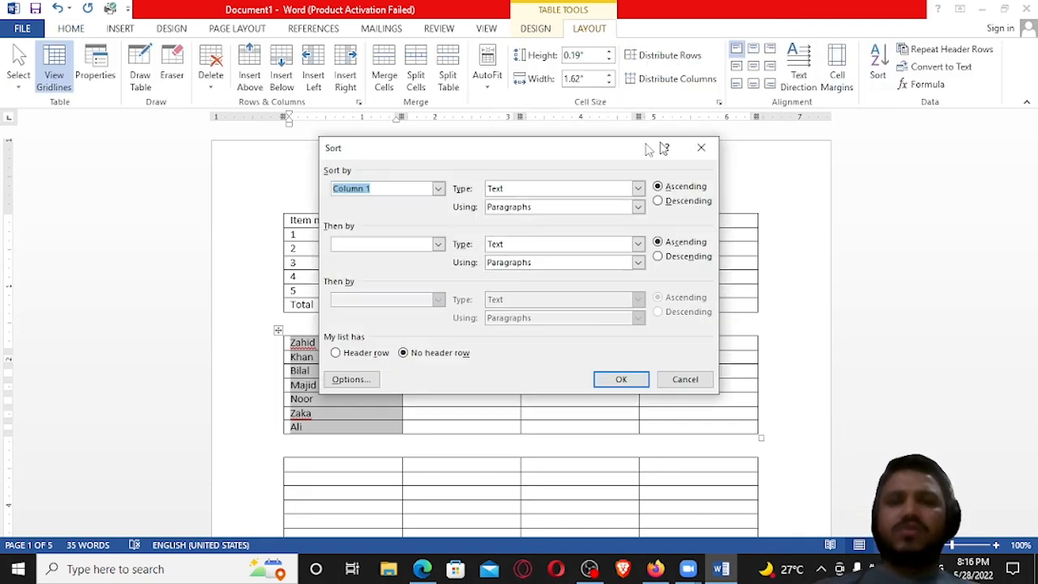
pyautogui.moveTo(559, 151); pyautogui.dragTo(761, 152)
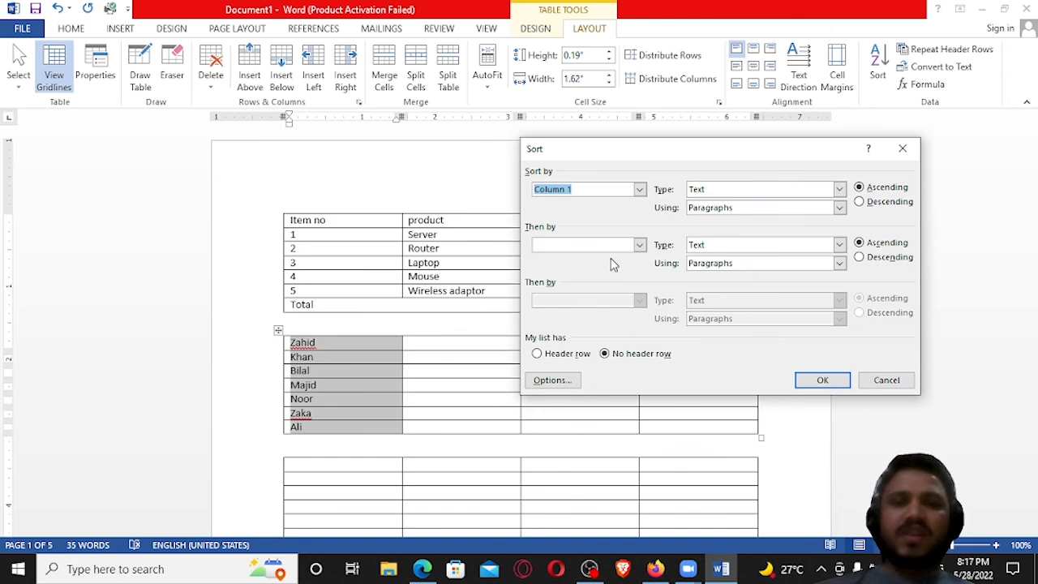
pyautogui.click(641, 245)
pyautogui.click(641, 245)
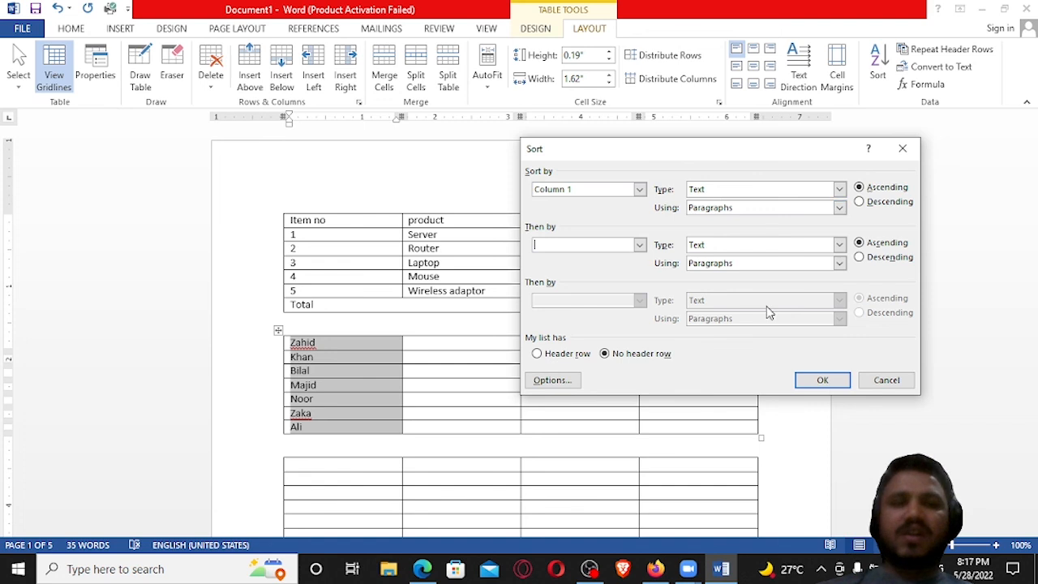
pyautogui.click(822, 380)
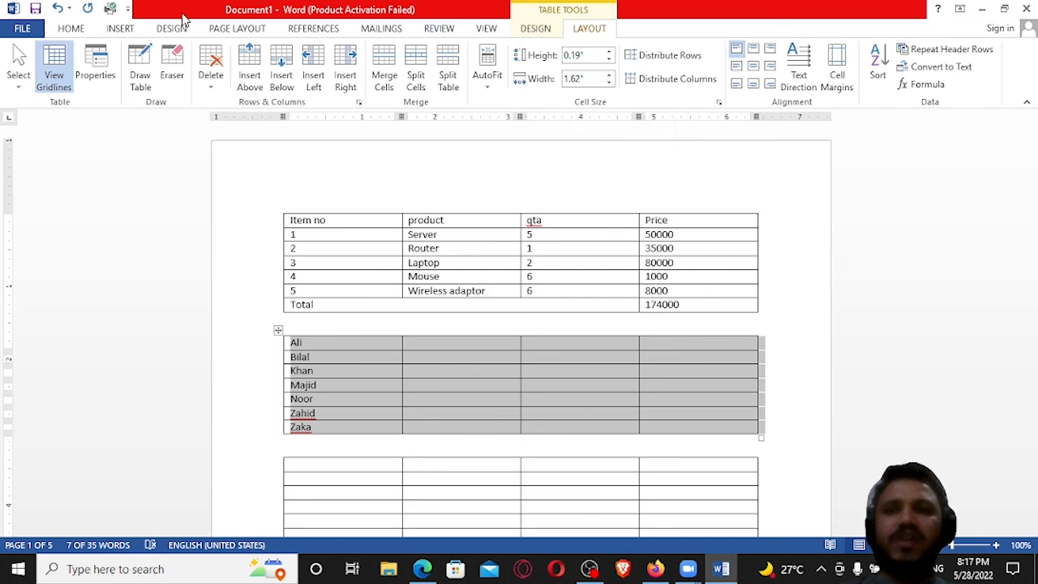
pyautogui.click(120, 30)
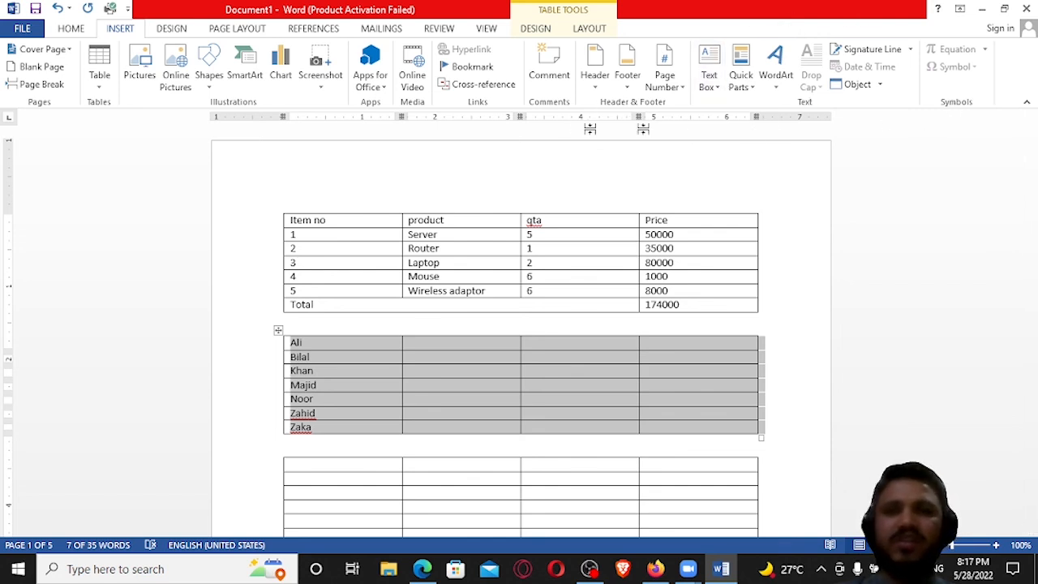
pyautogui.click(174, 29)
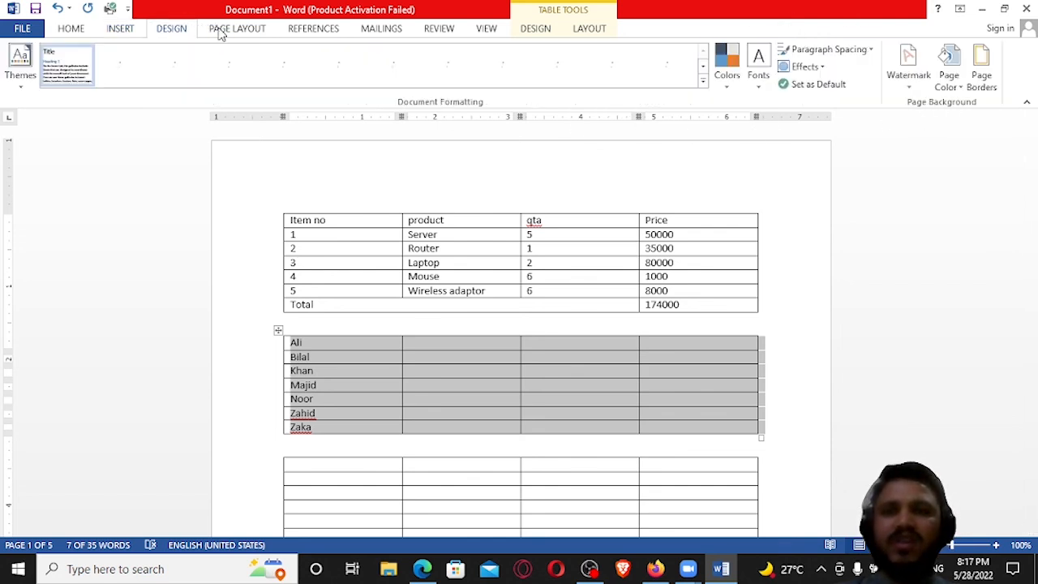
pyautogui.click(225, 30)
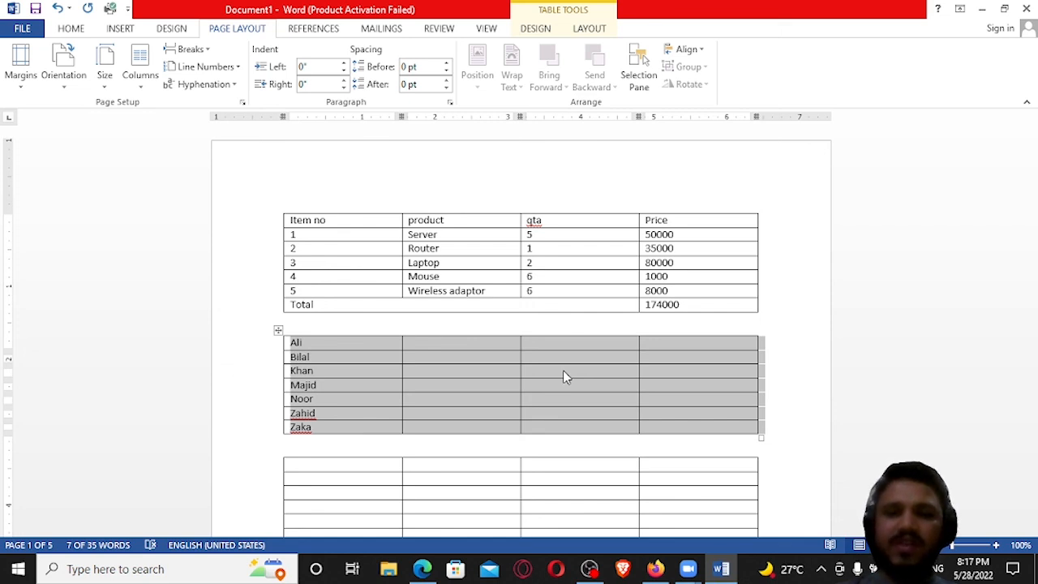
pyautogui.click(460, 322)
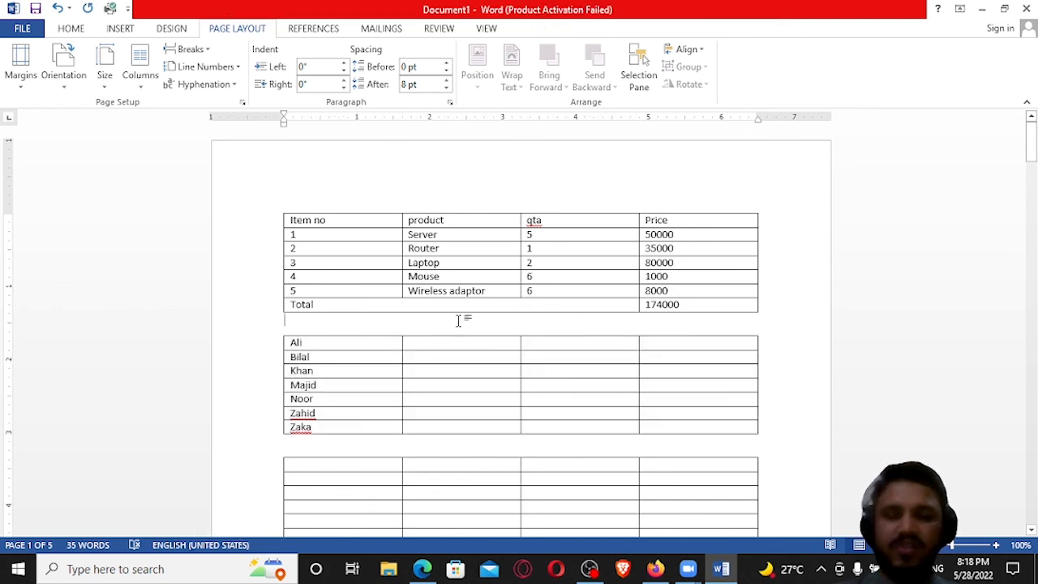